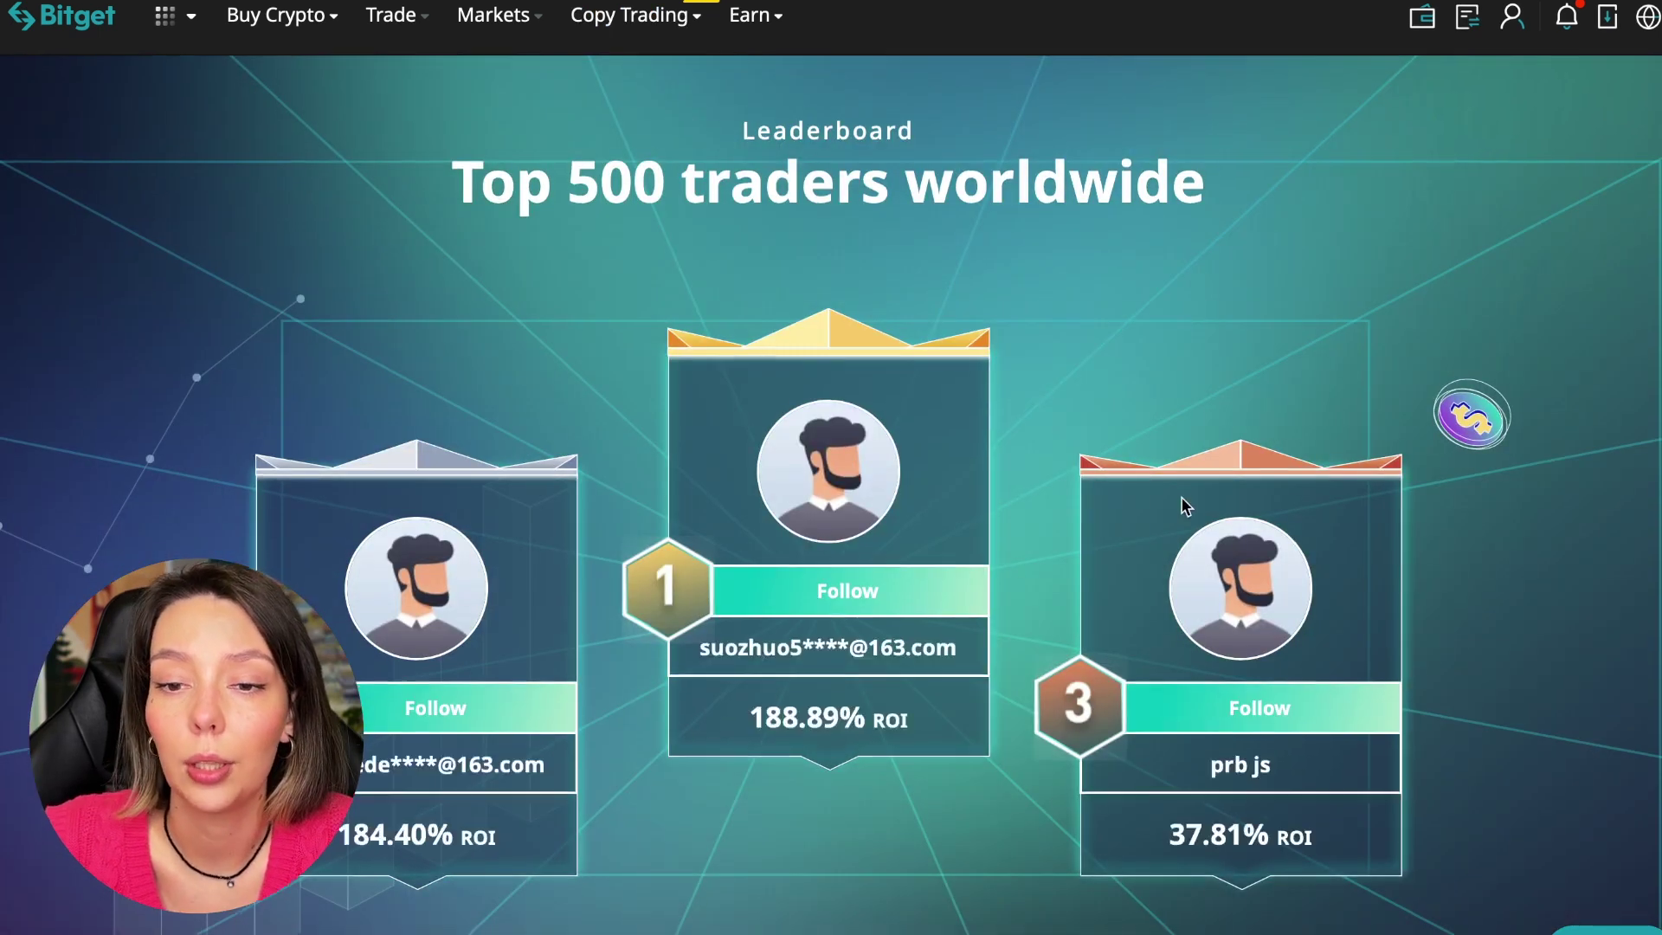
scroll(1182, 506, "down", 3)
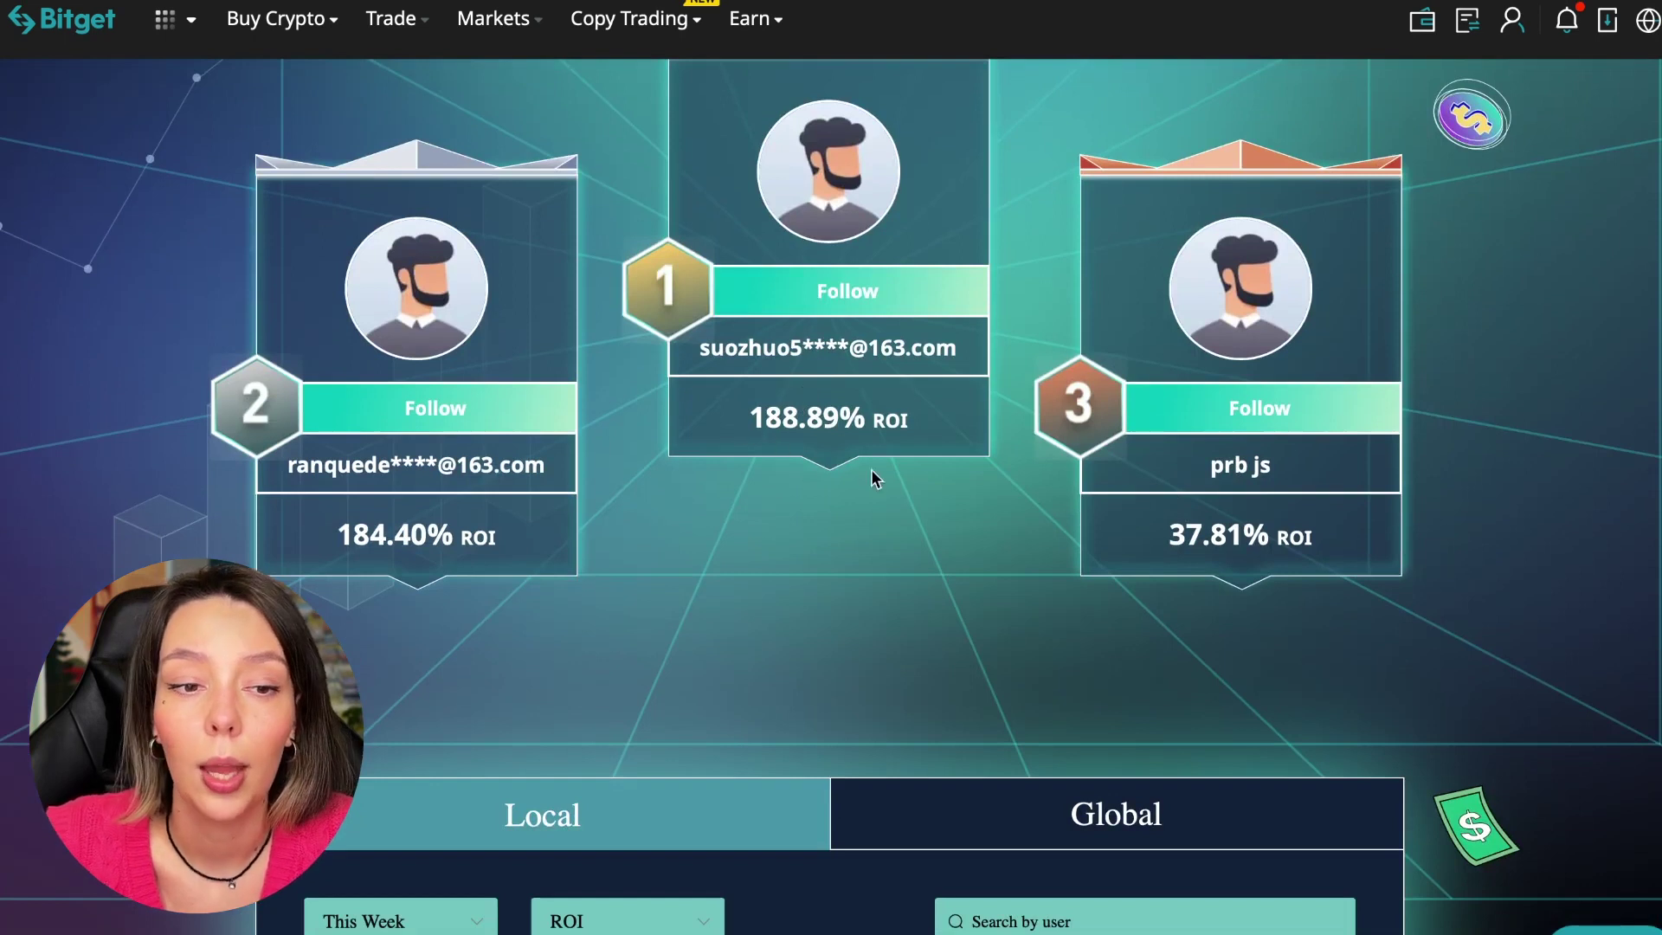
scroll(910, 582, "down", 3)
scroll(909, 583, "down", 2)
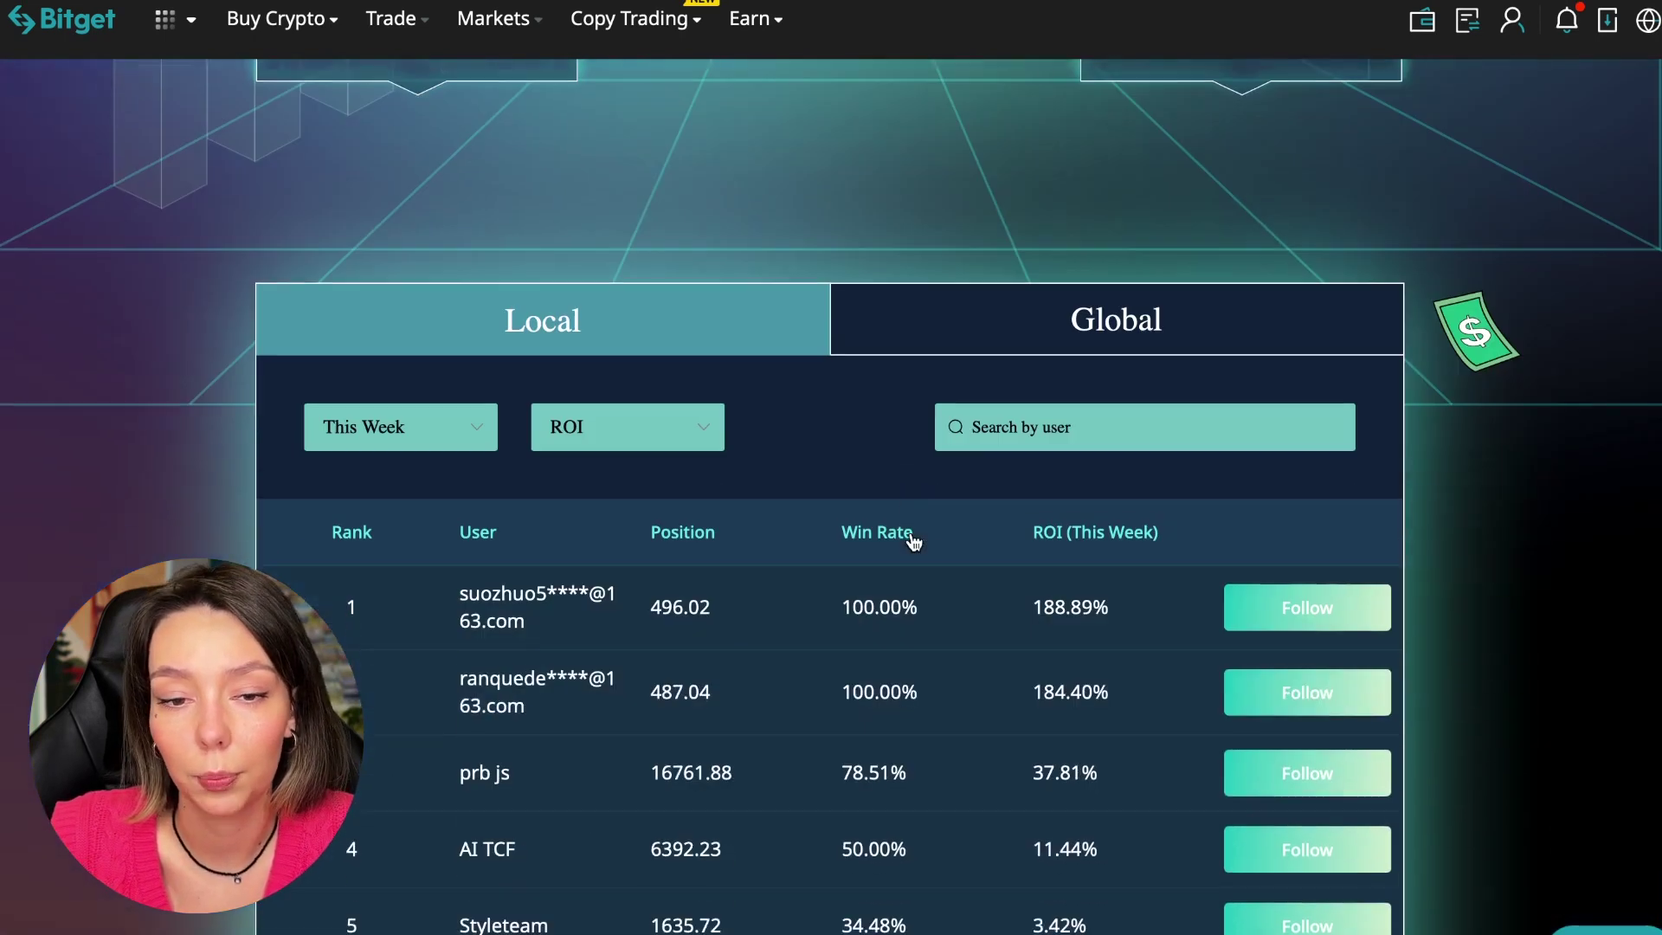
scroll(909, 438, "down", 3)
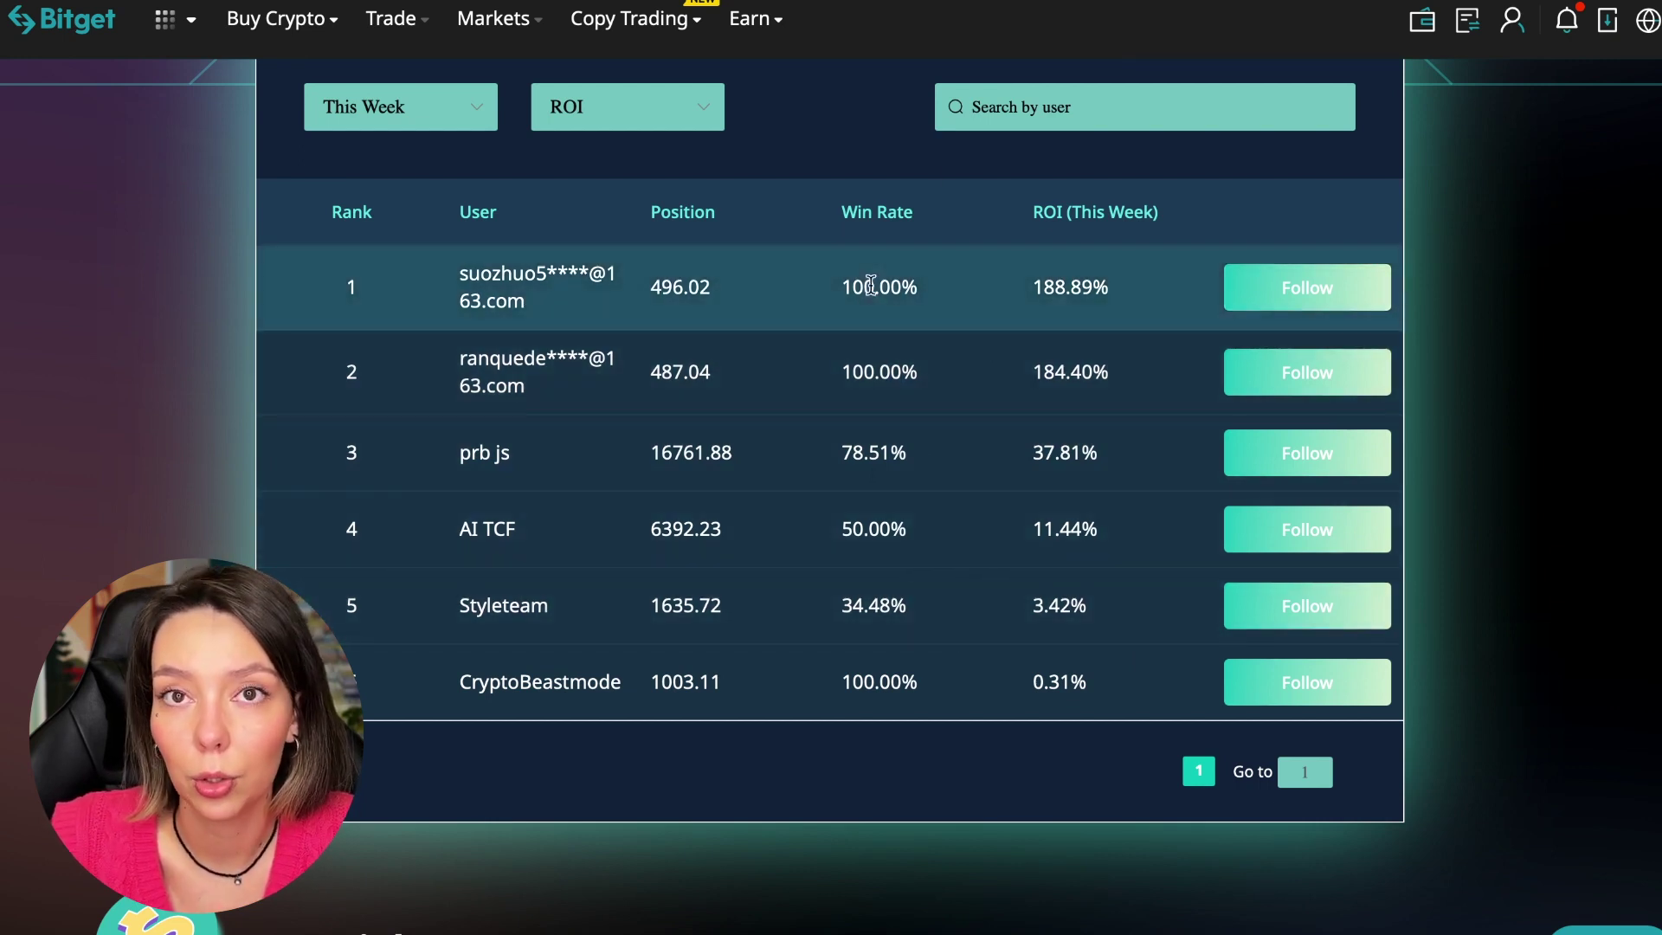
left_click_drag(840, 302, 923, 291)
Clear the stray selection in the Top 500 leaderboard table.
left_click(1039, 305)
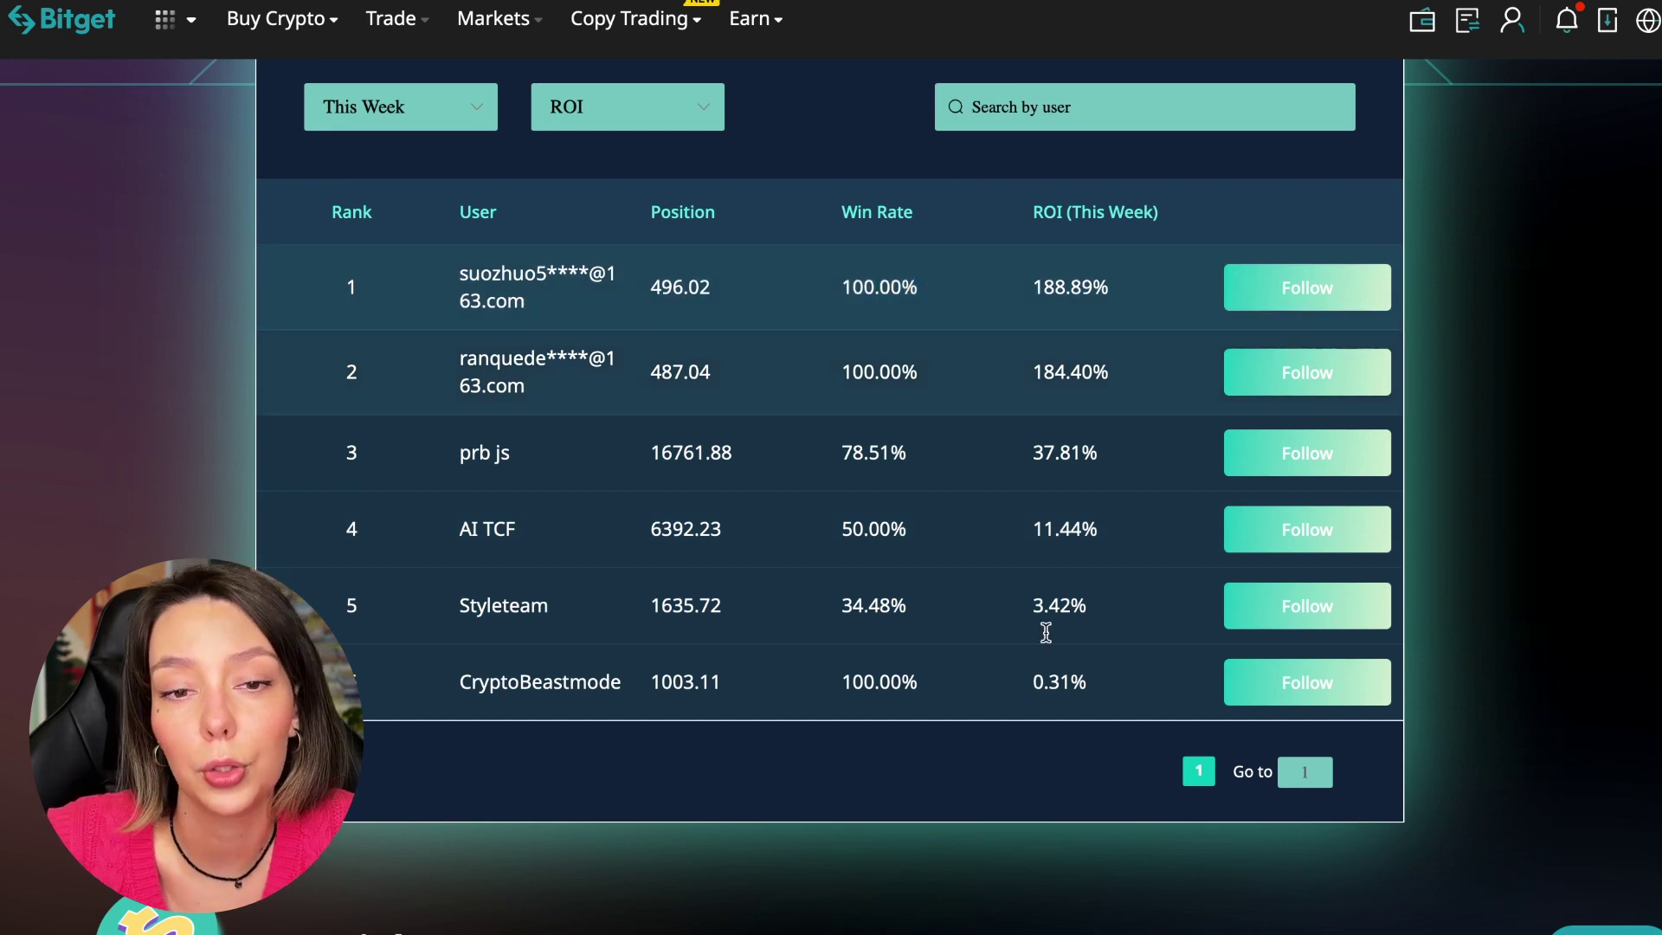
scroll(1047, 631, "down", 1)
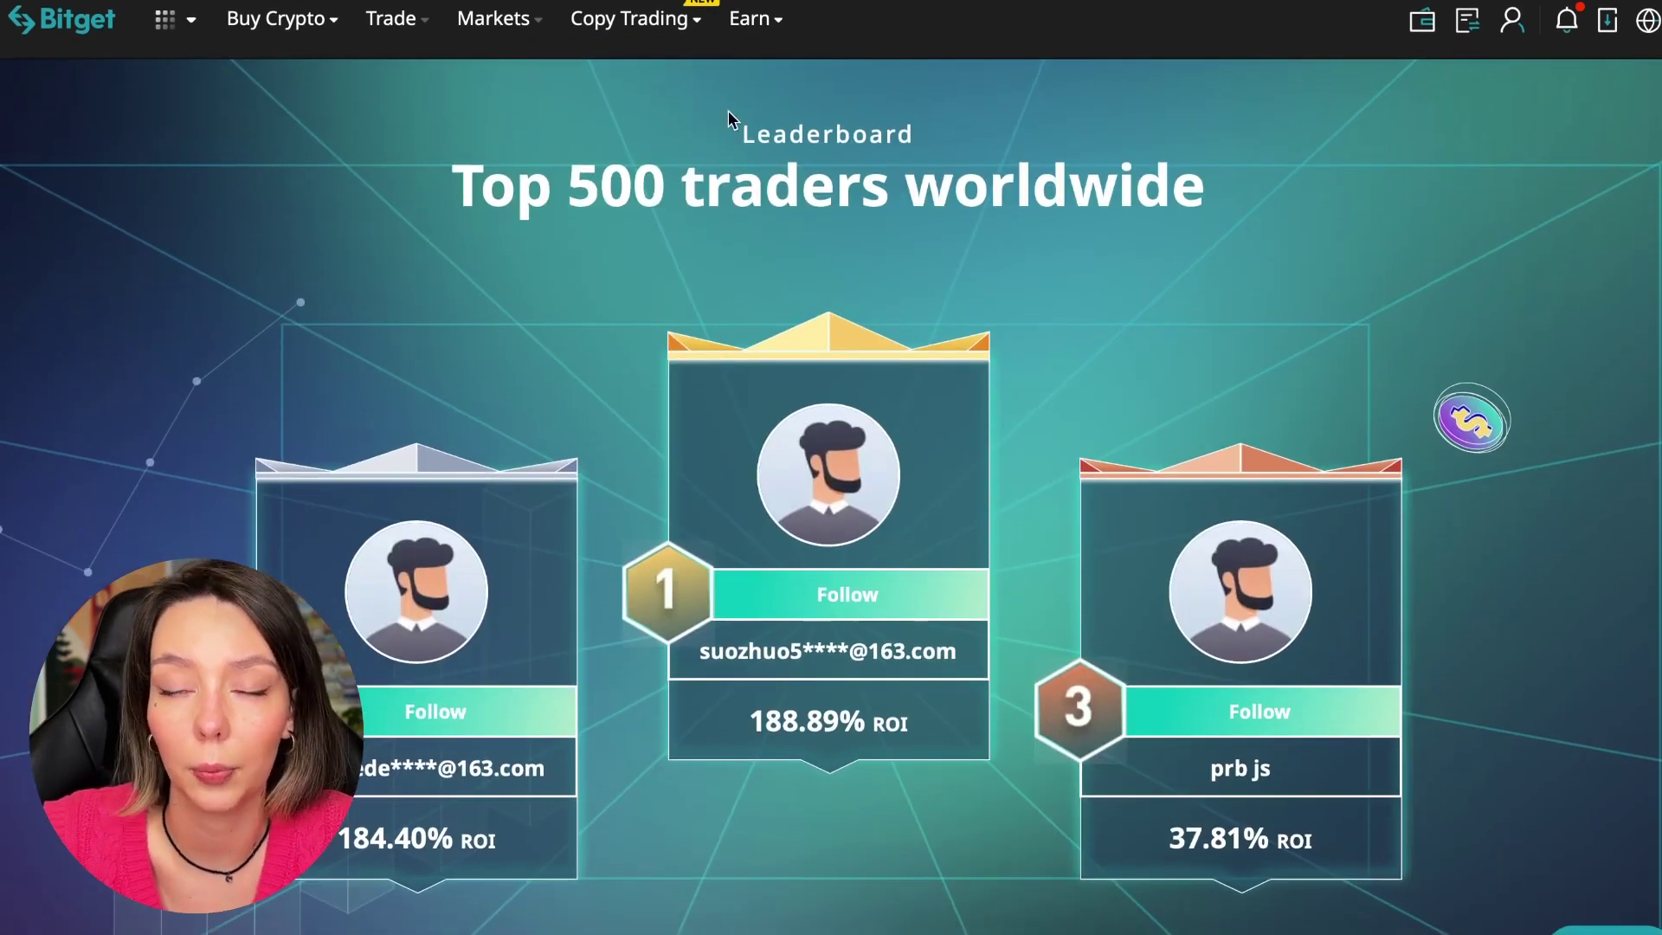
mouse_move(635, 19)
left_click(718, 119)
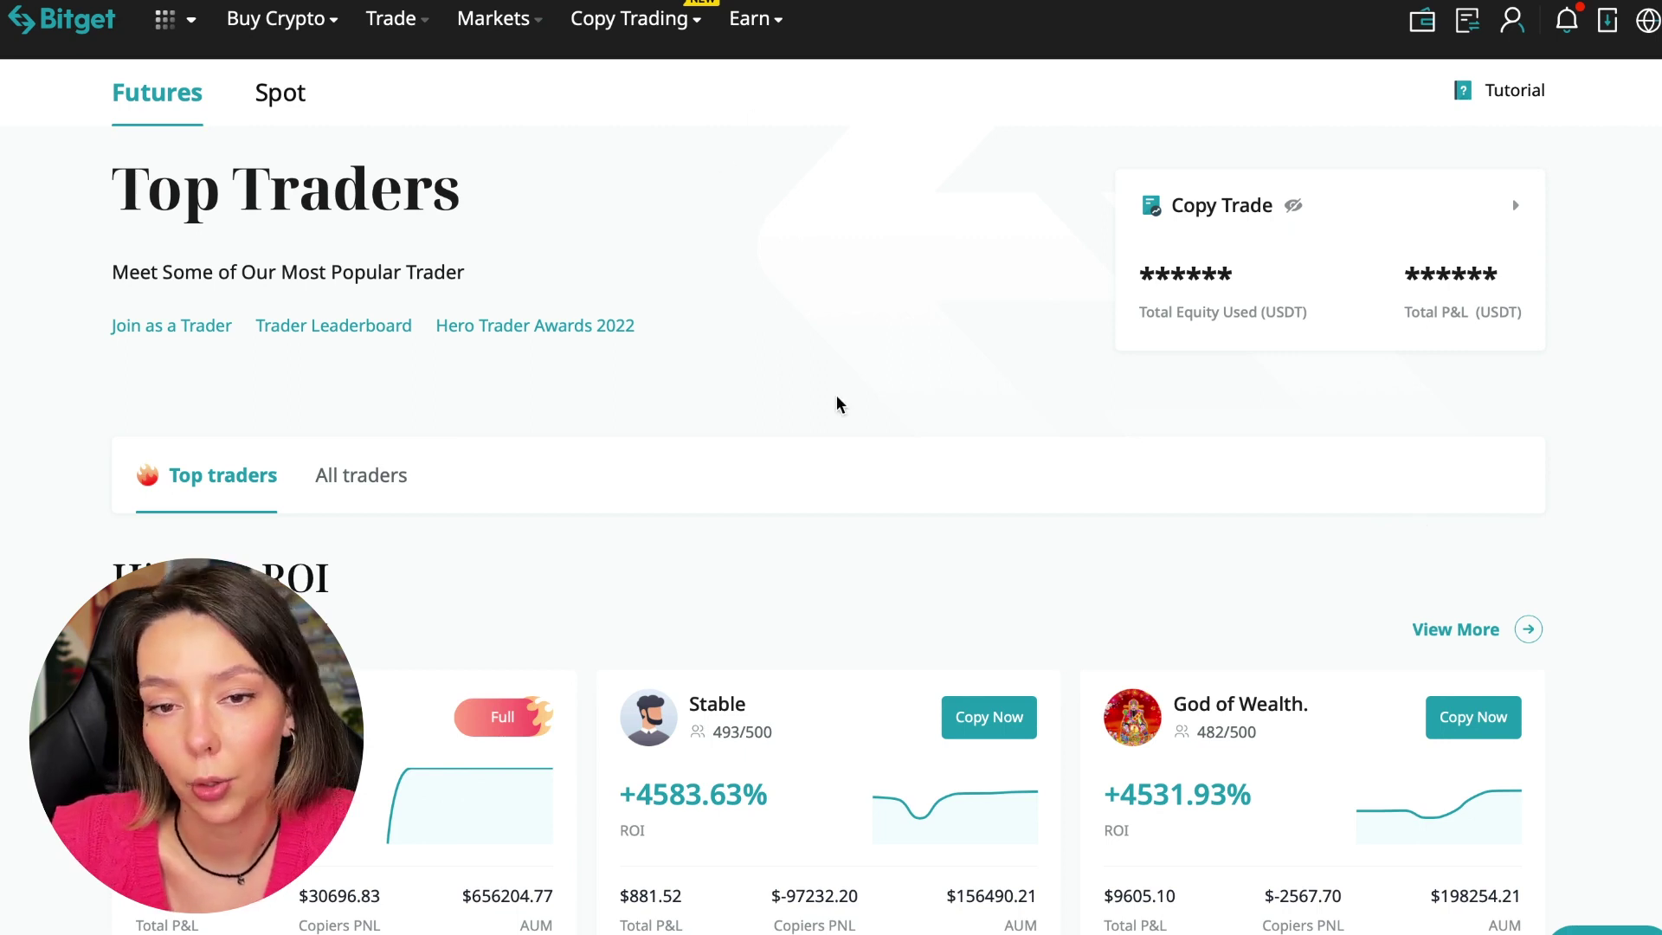
left_click(283, 109)
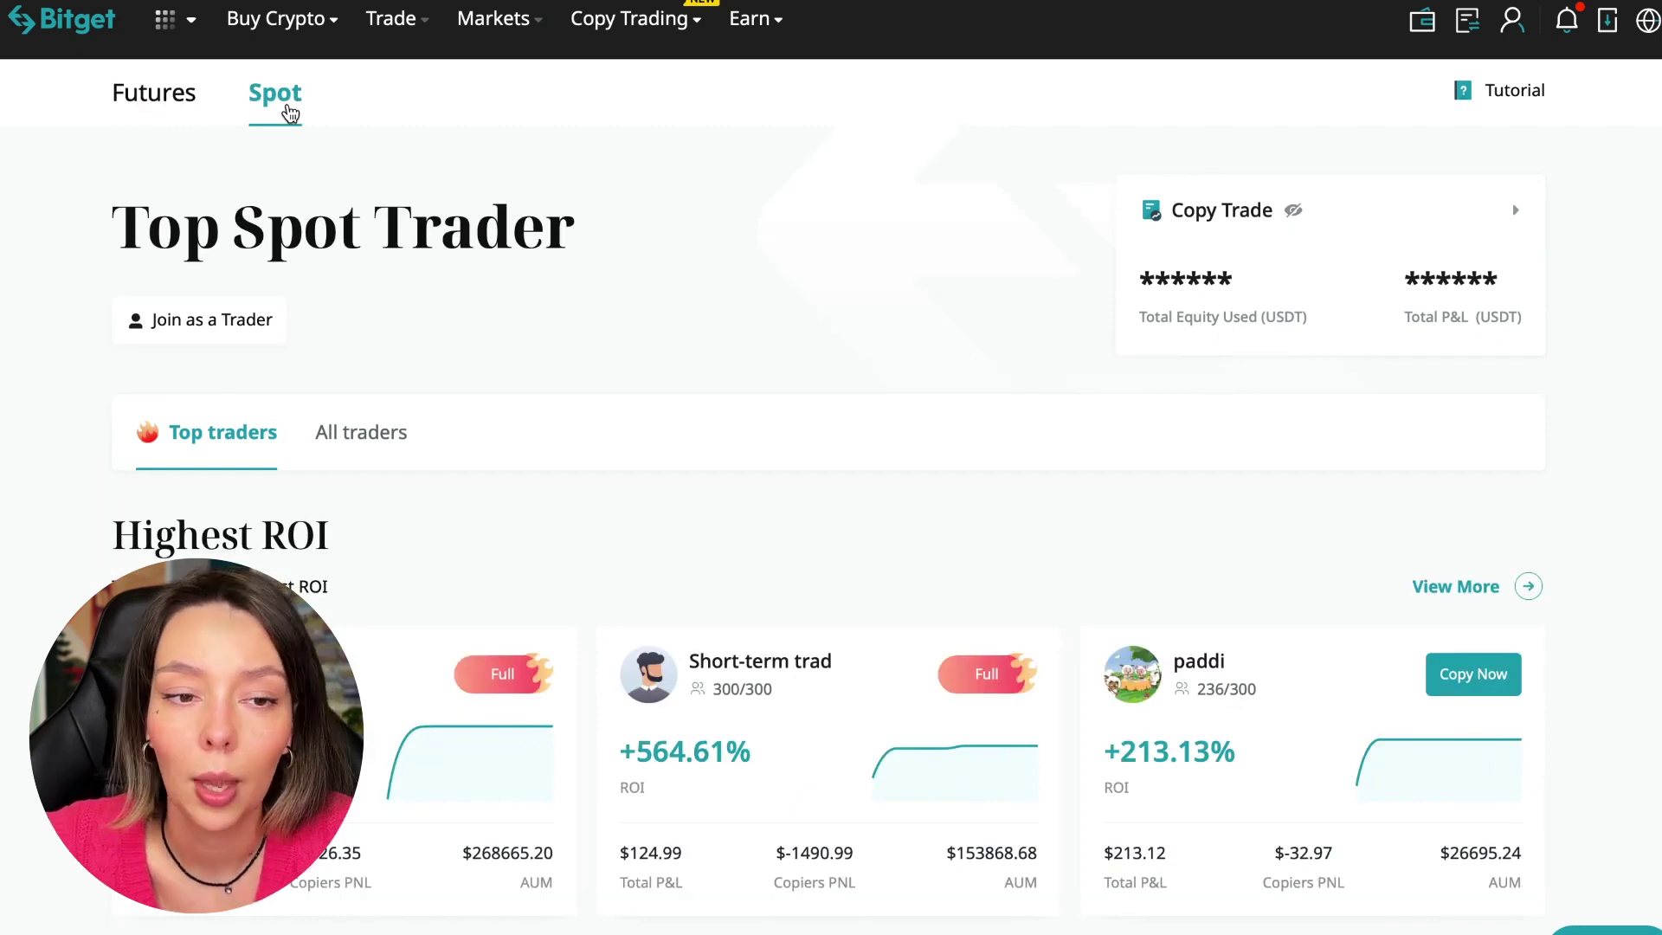
left_click(119, 104)
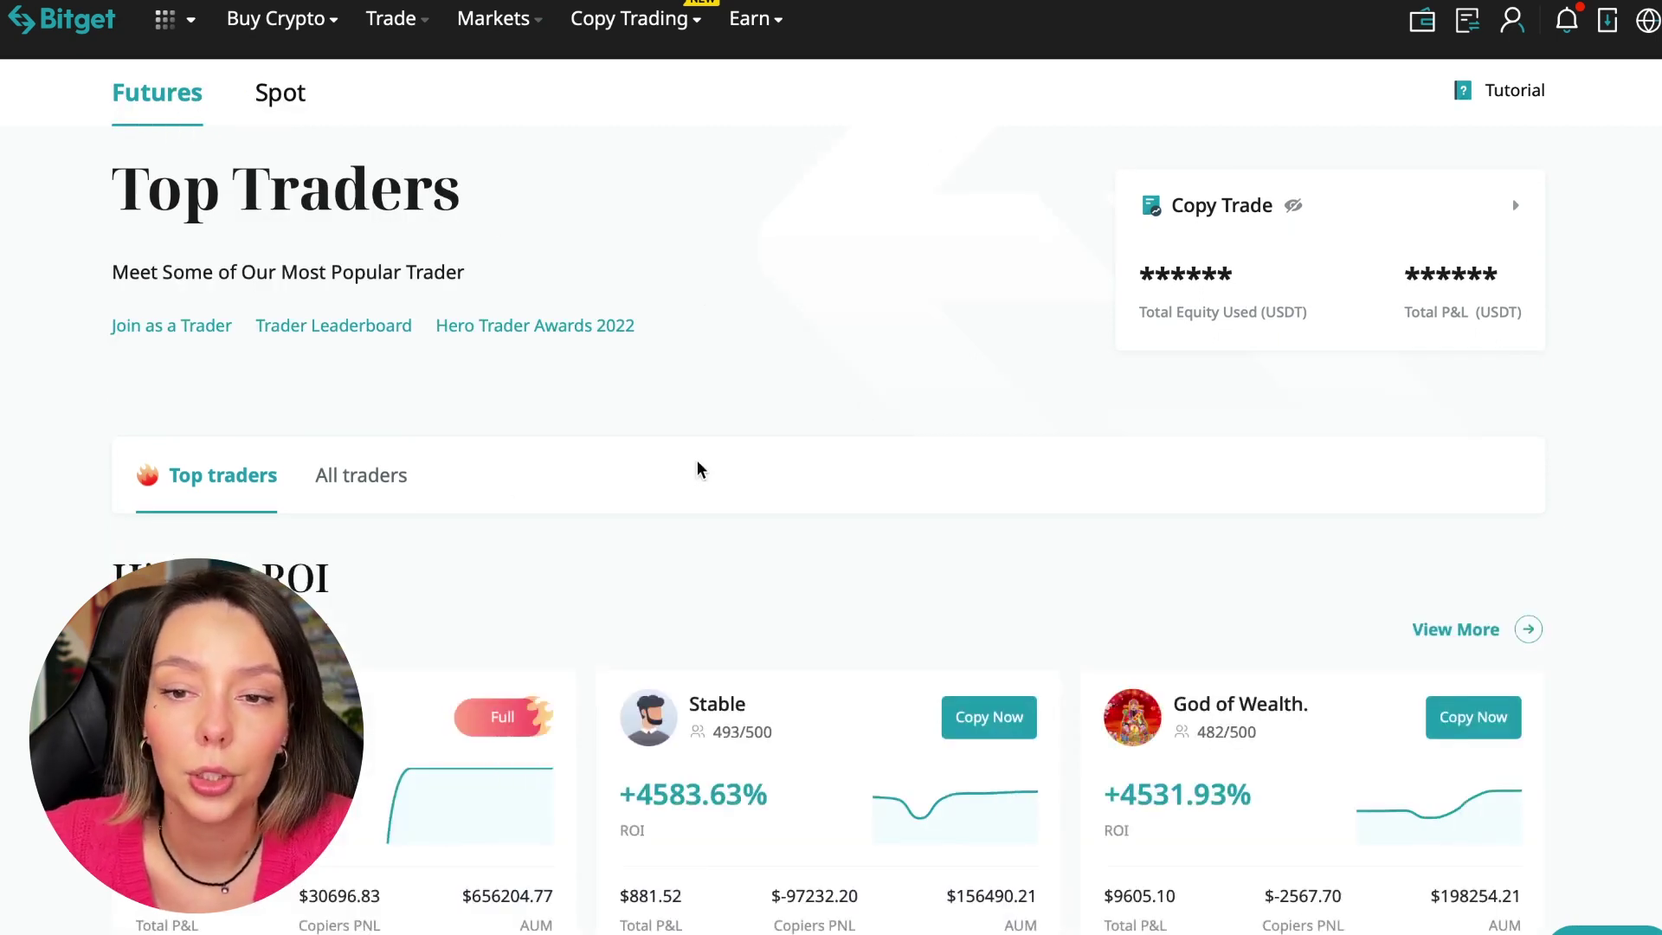
scroll(698, 469, "down", 3)
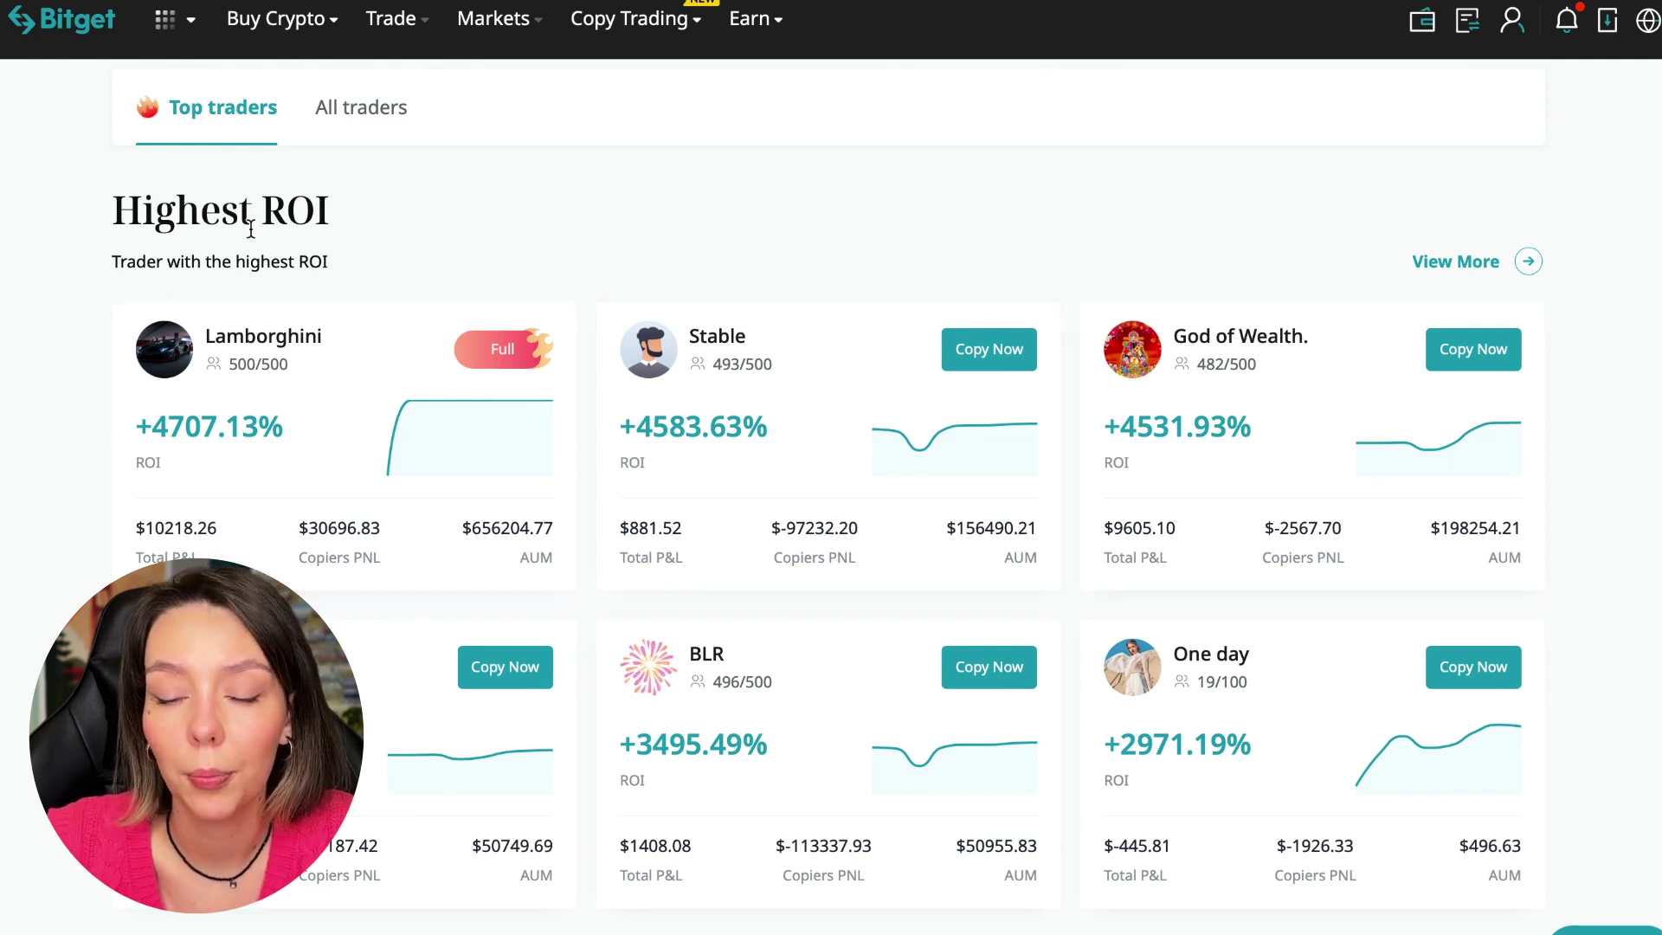
left_click_drag(322, 212, 111, 208)
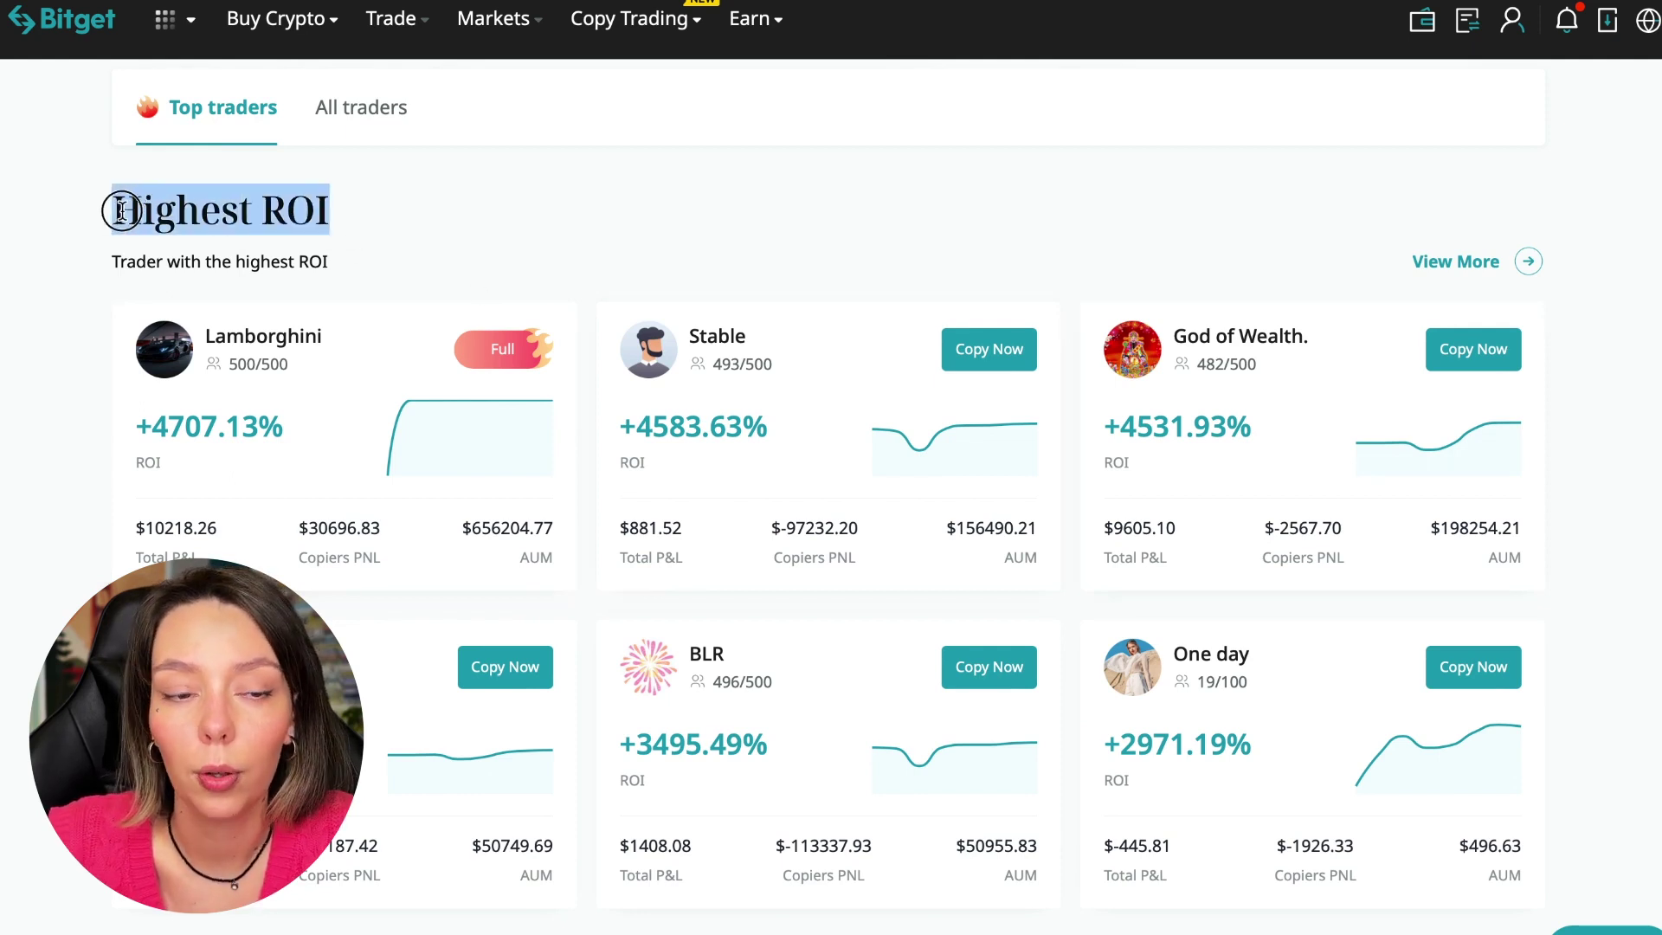
Clear the heading highlight on the highest-PnL trader sections.
left_click(358, 245)
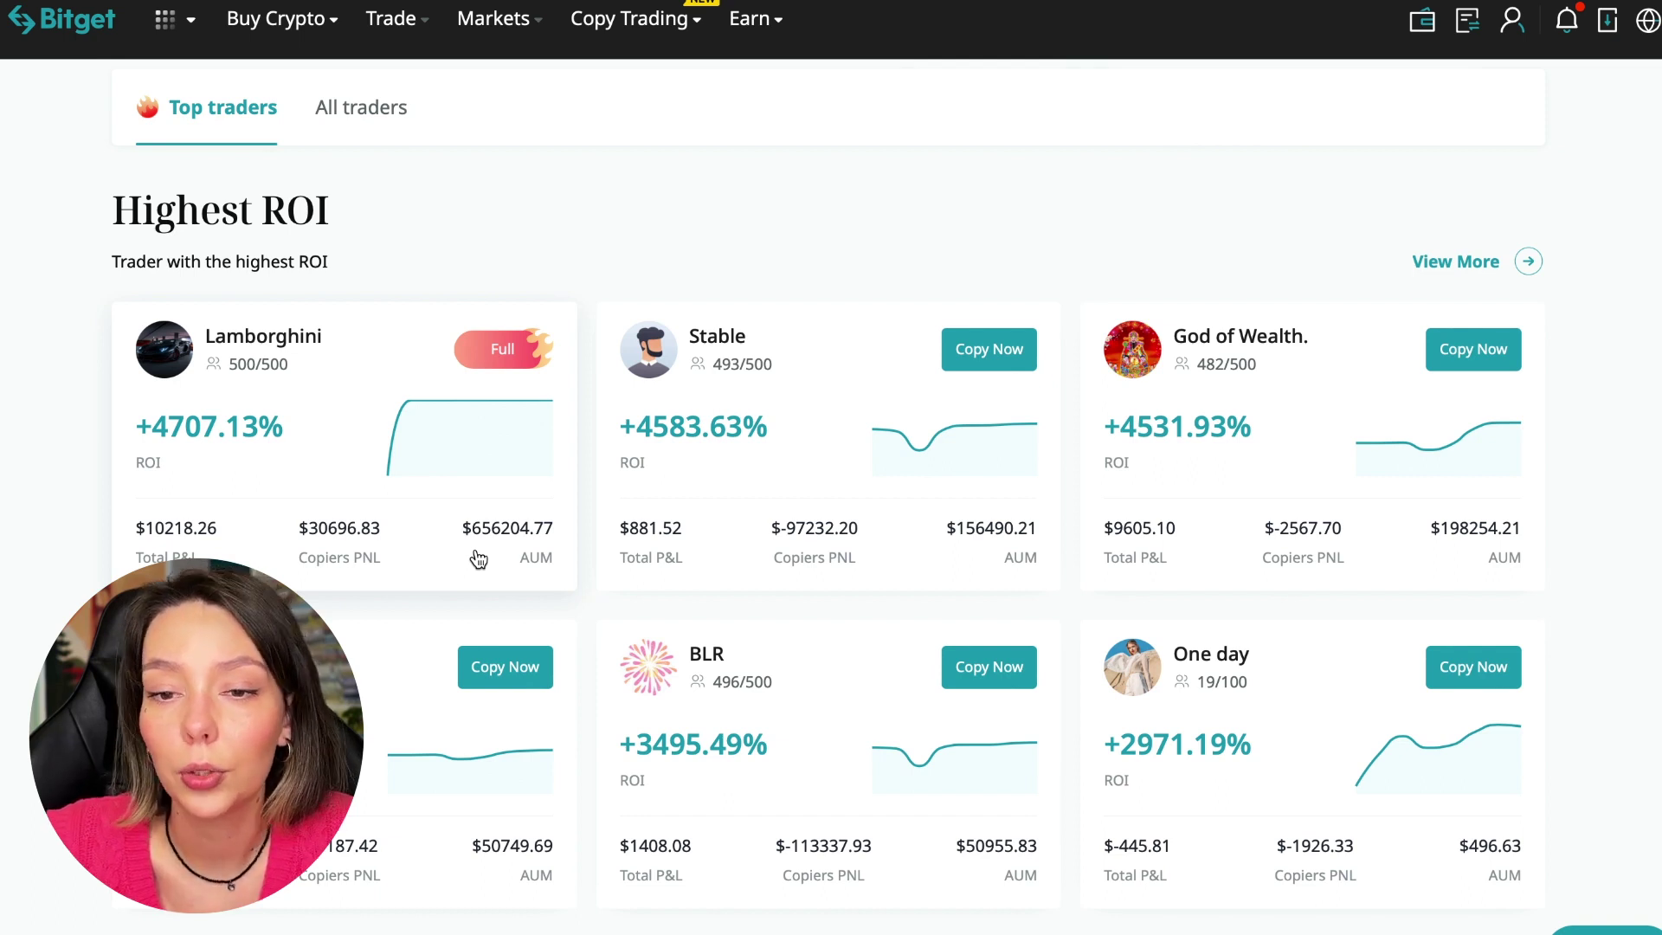
scroll(478, 559, "down", 5)
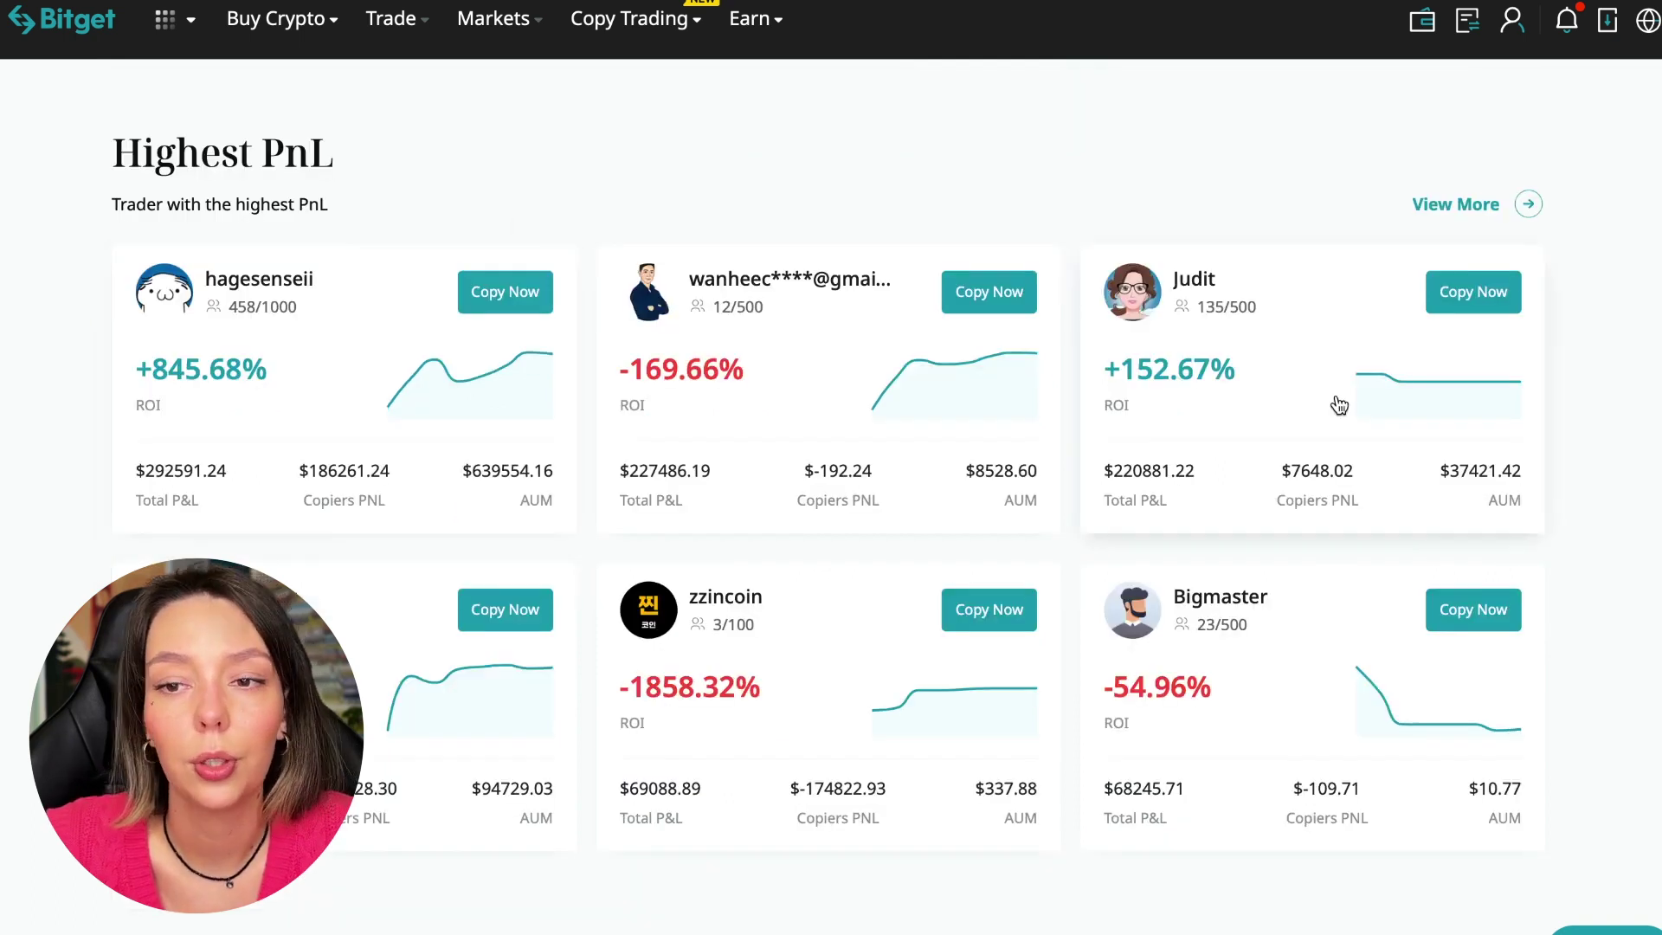
scroll(1114, 621, "down", 5)
scroll(442, 486, "down", 1)
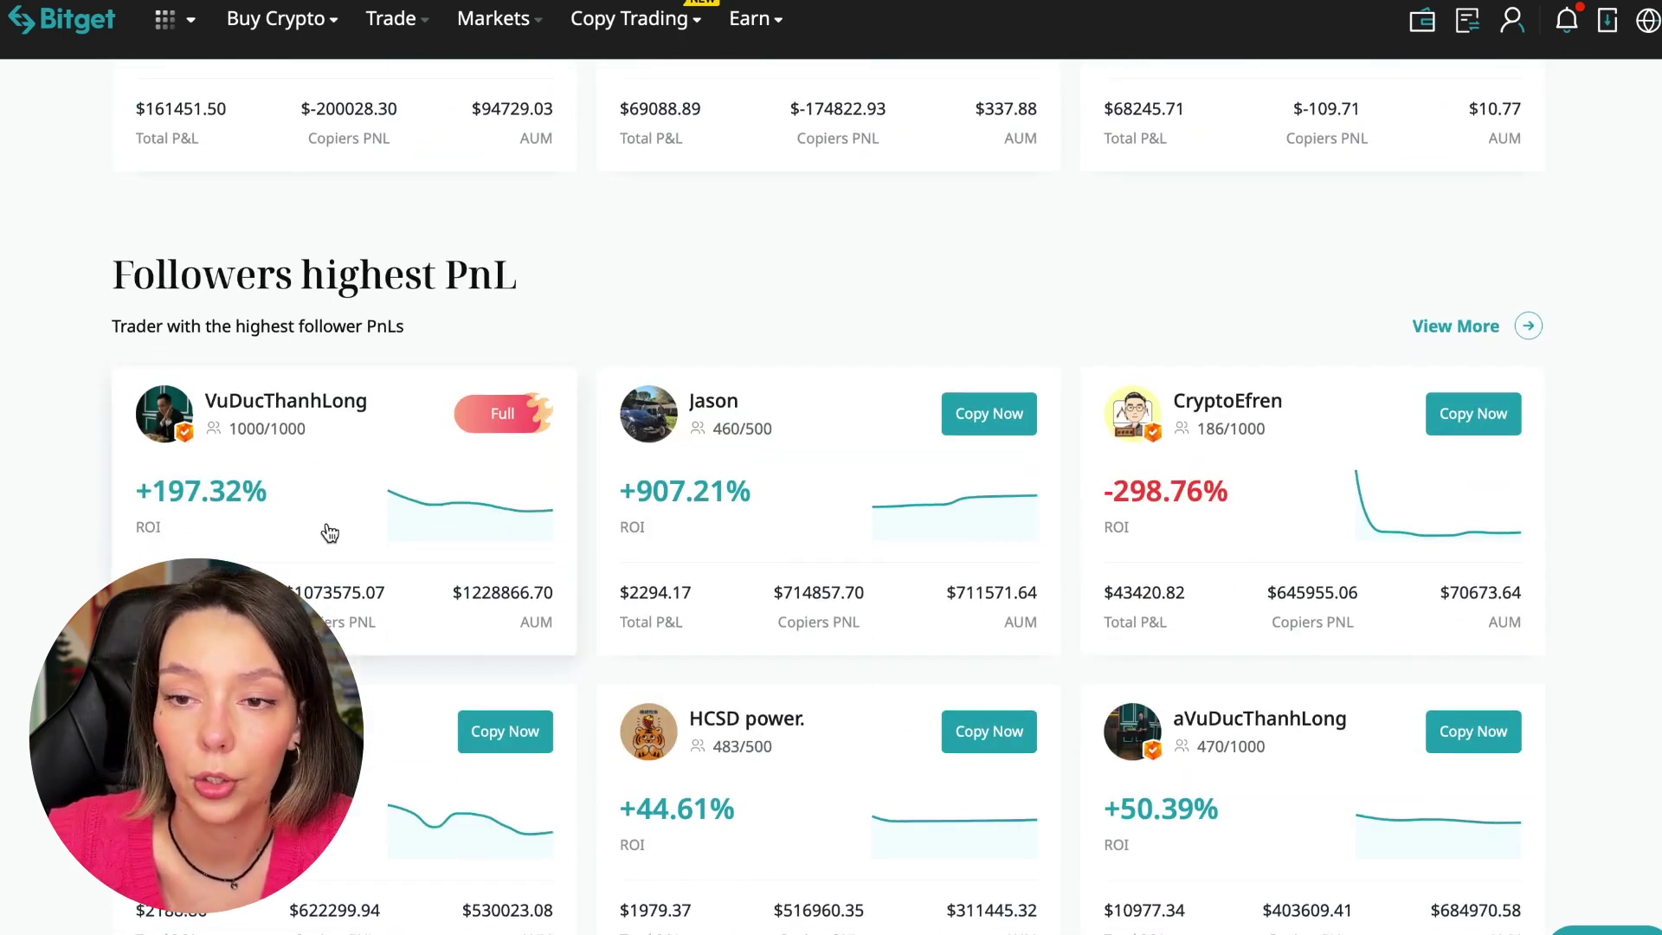
scroll(327, 530, "down", 1)
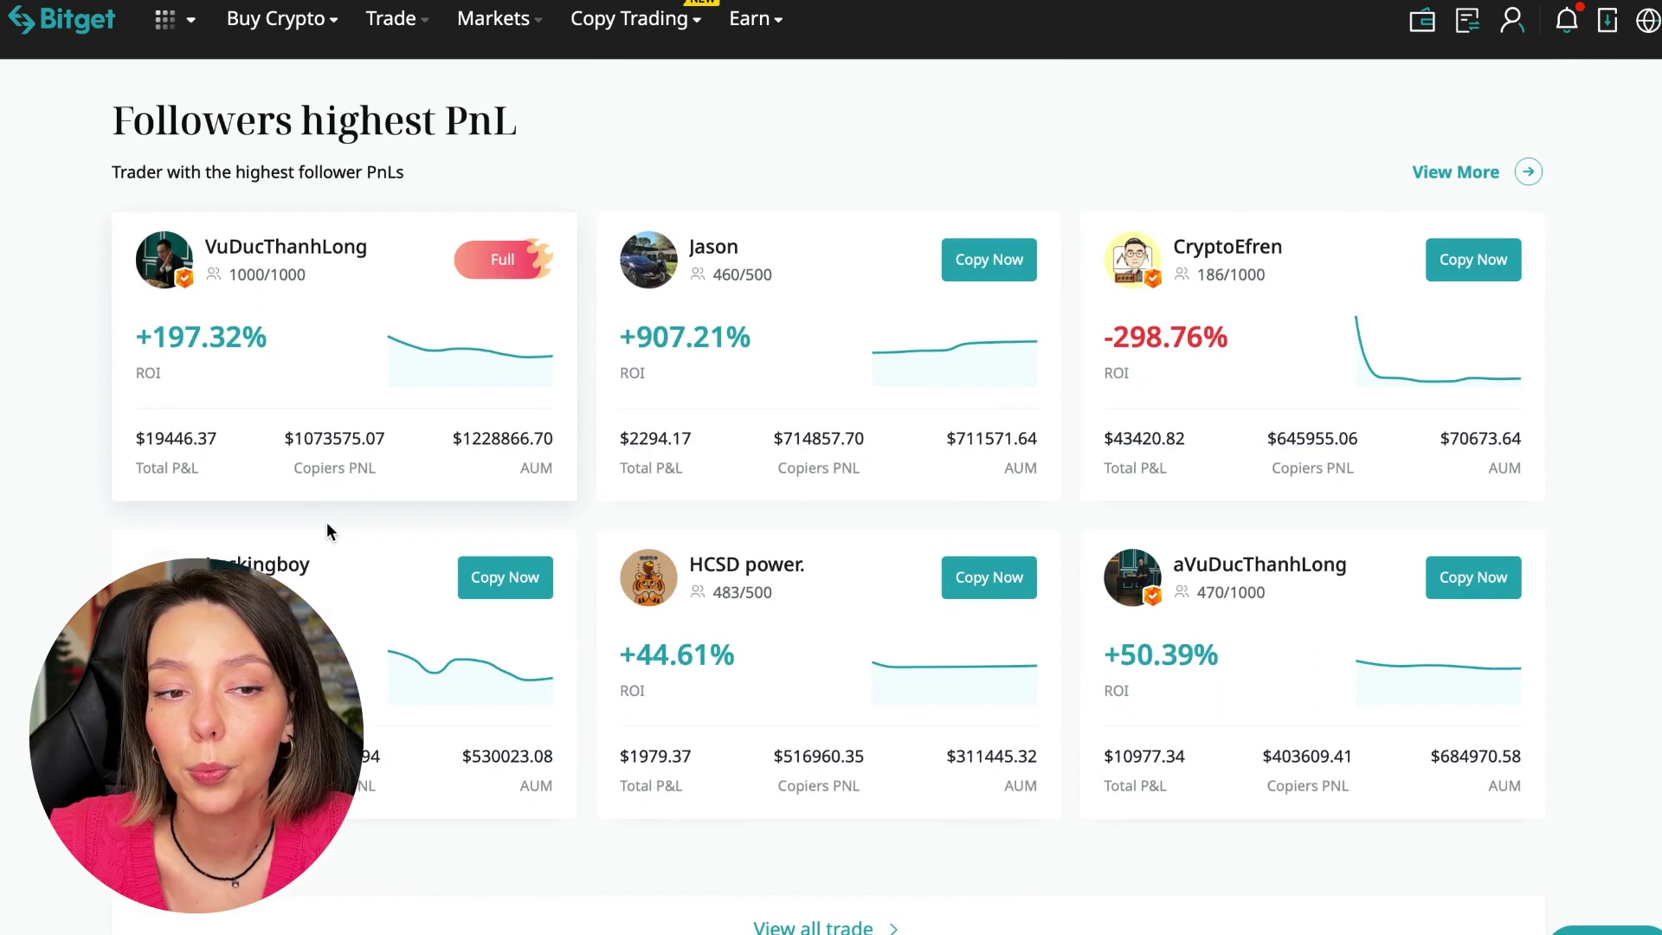
Enter the All traders list and dismiss the List/Chart/Classic Mode tour.
left_click(1481, 174)
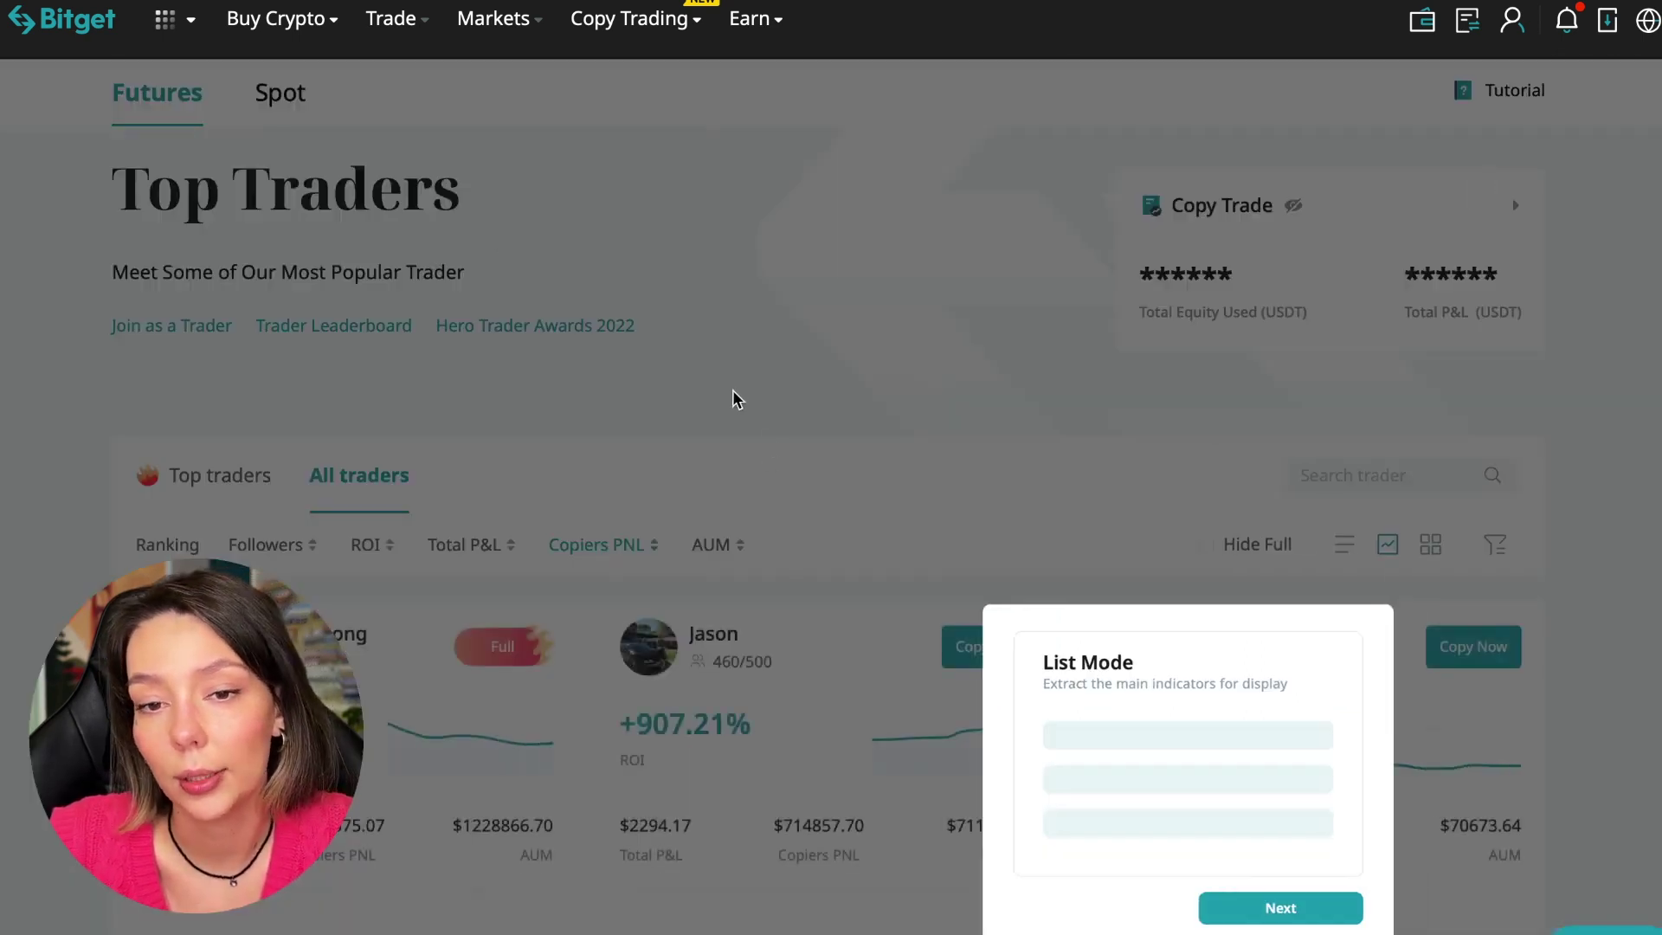
left_click(1291, 909)
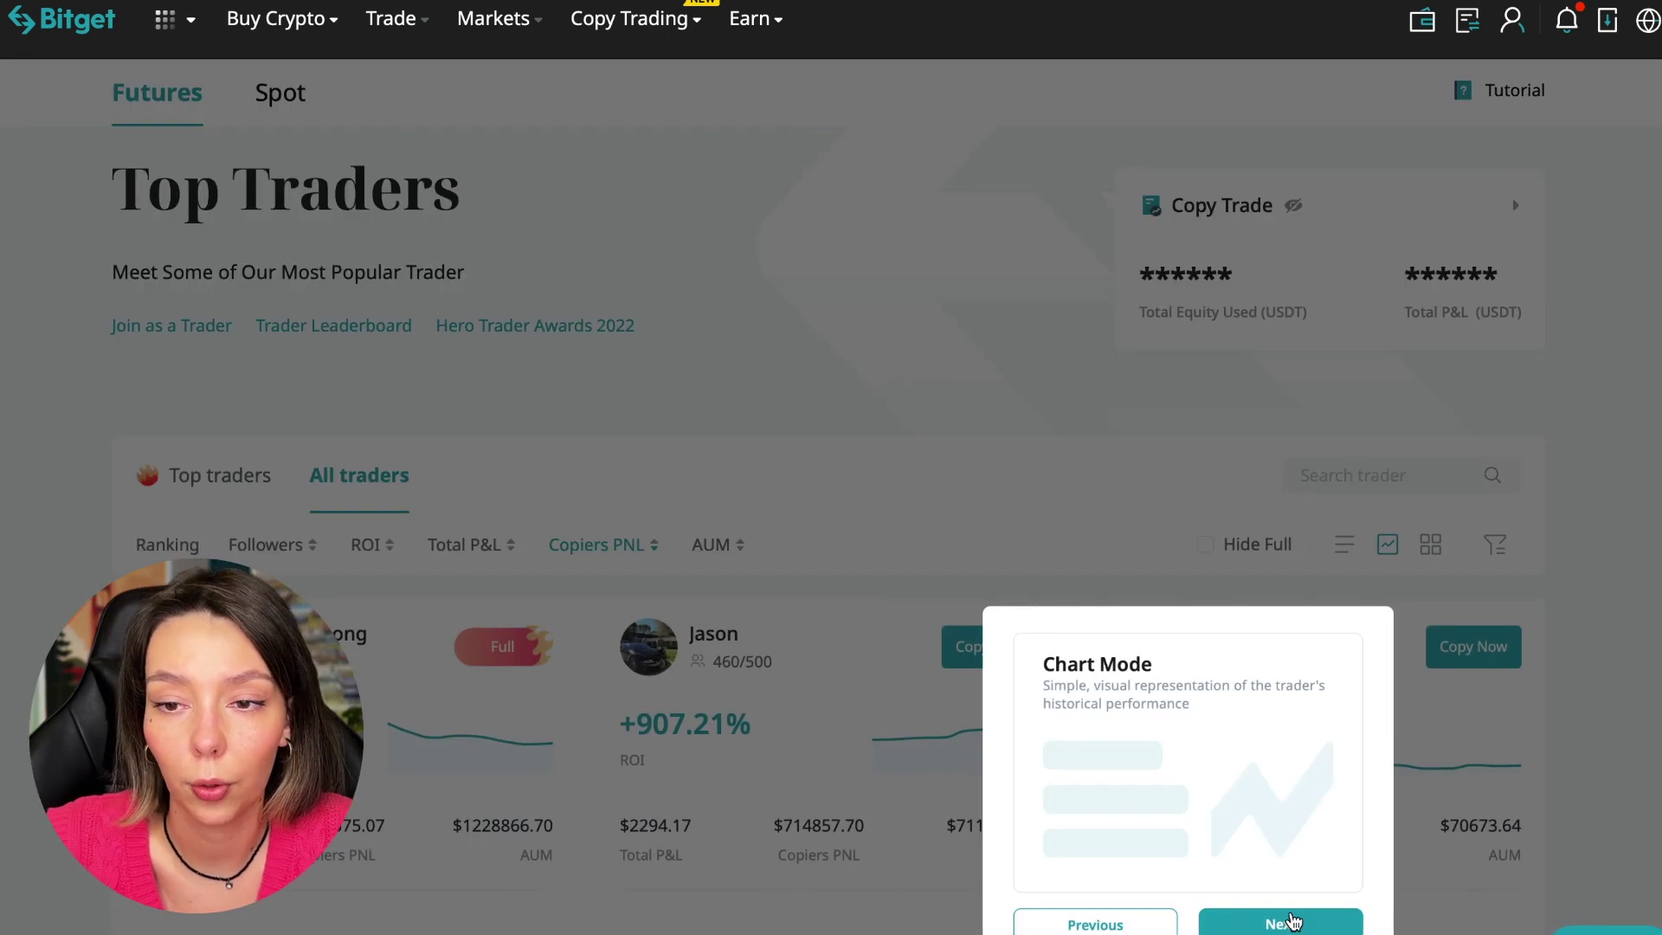
left_click(1281, 923)
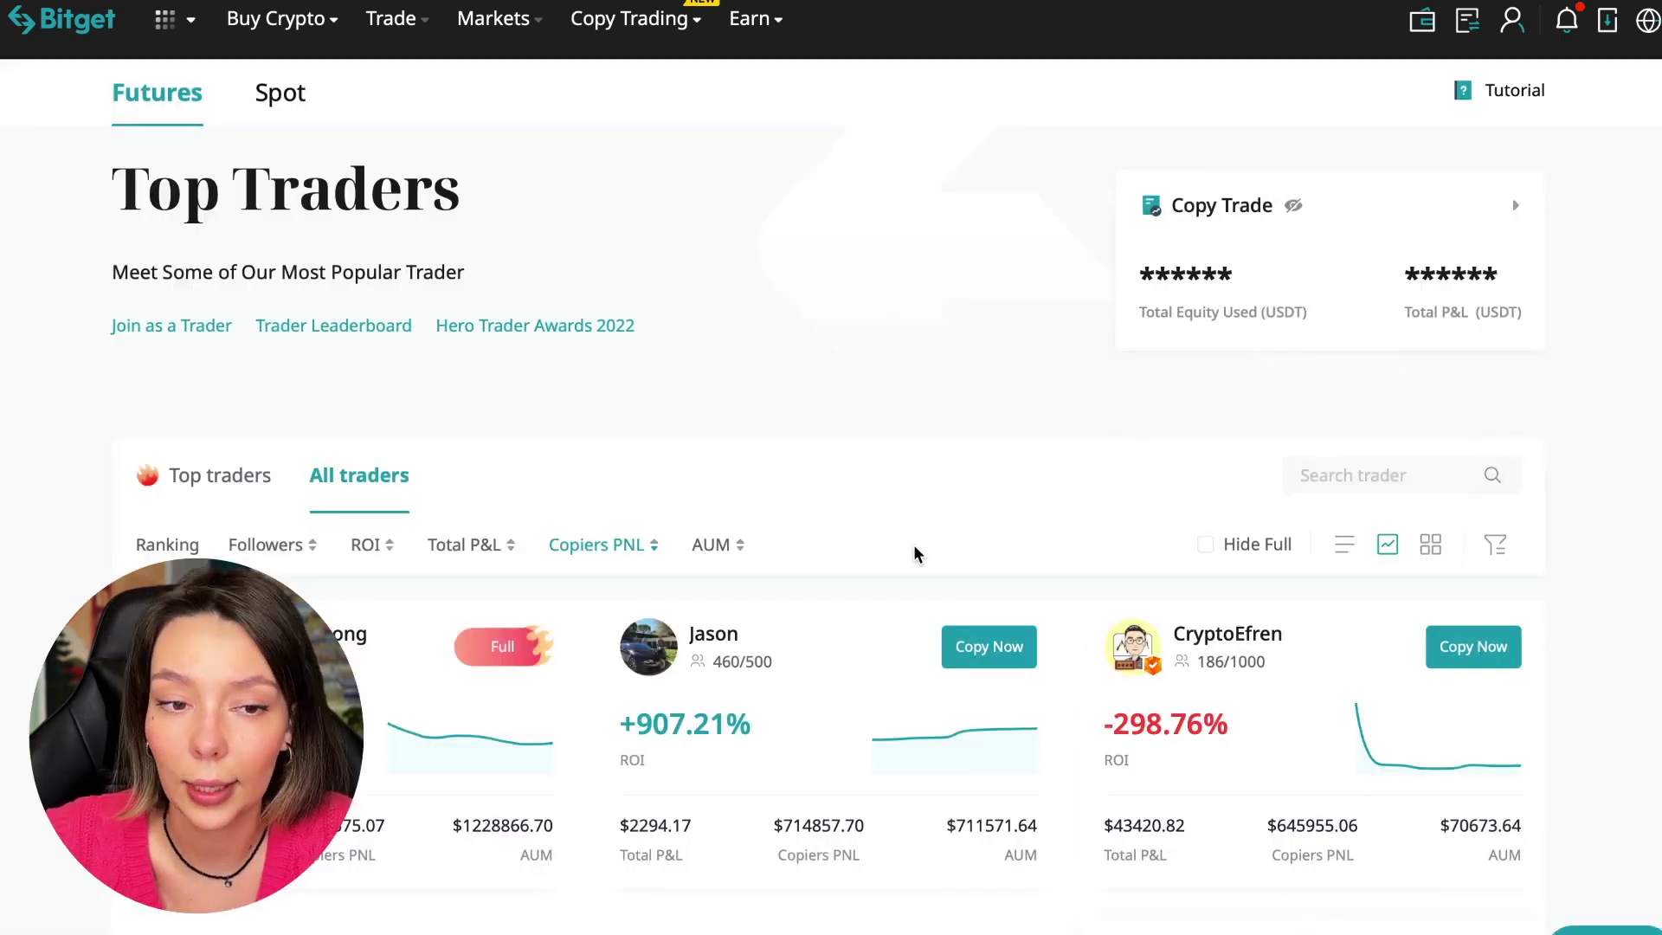
scroll(935, 493, "down", 2)
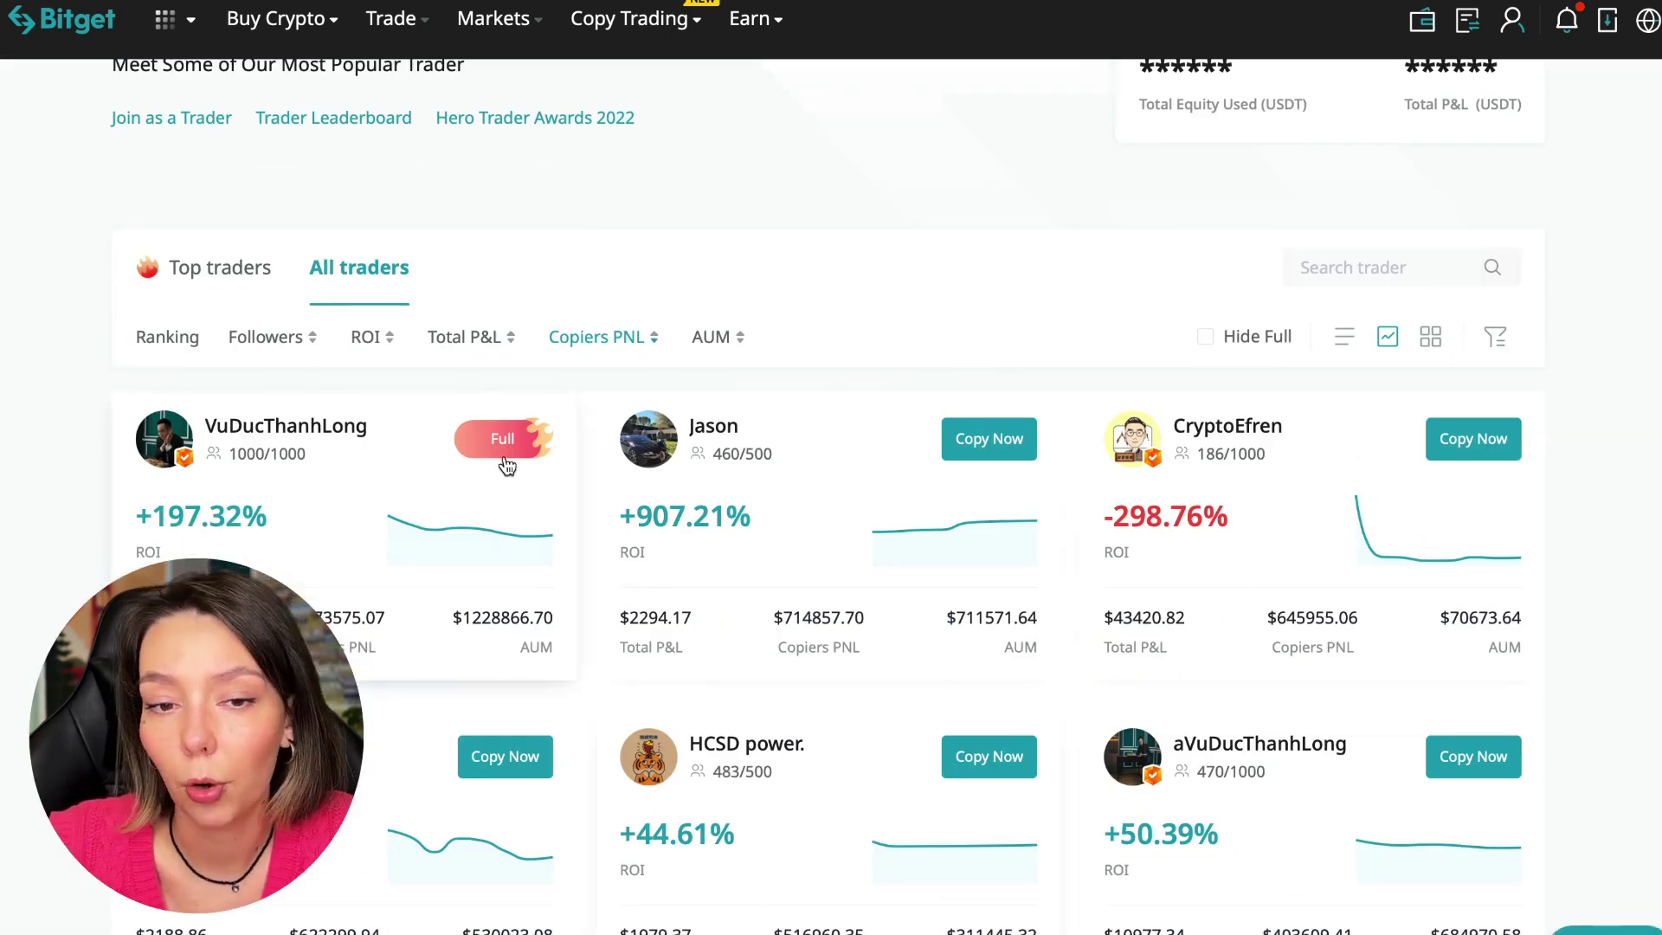
scroll(726, 246, "down", 1)
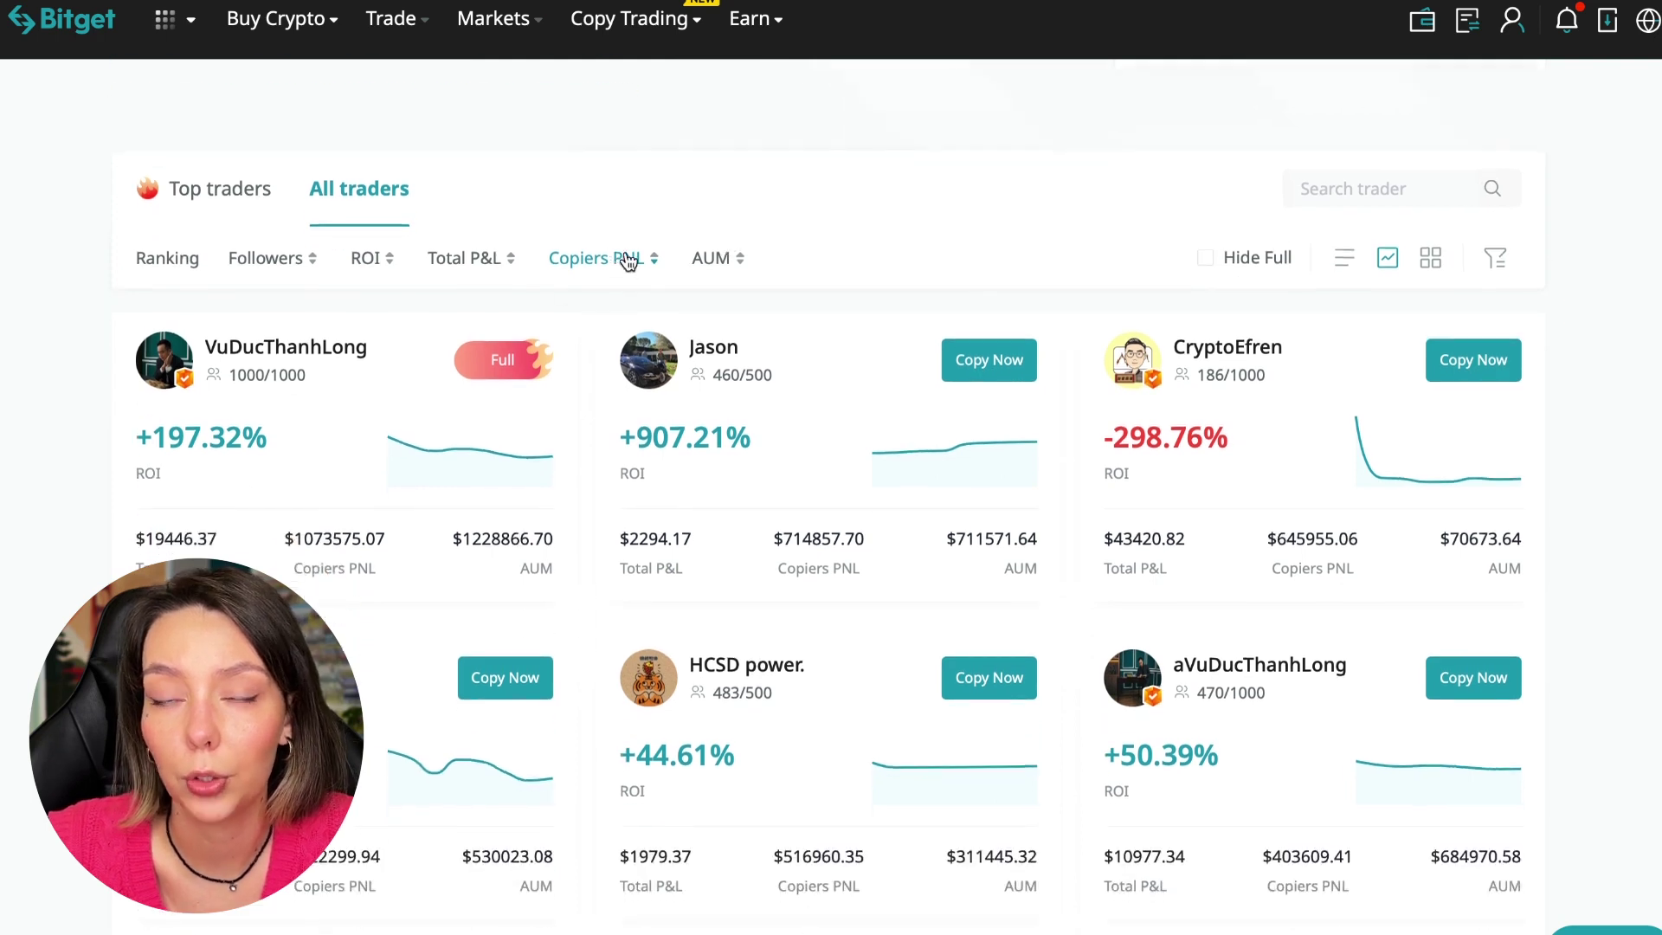
scroll(730, 187, "down", 1)
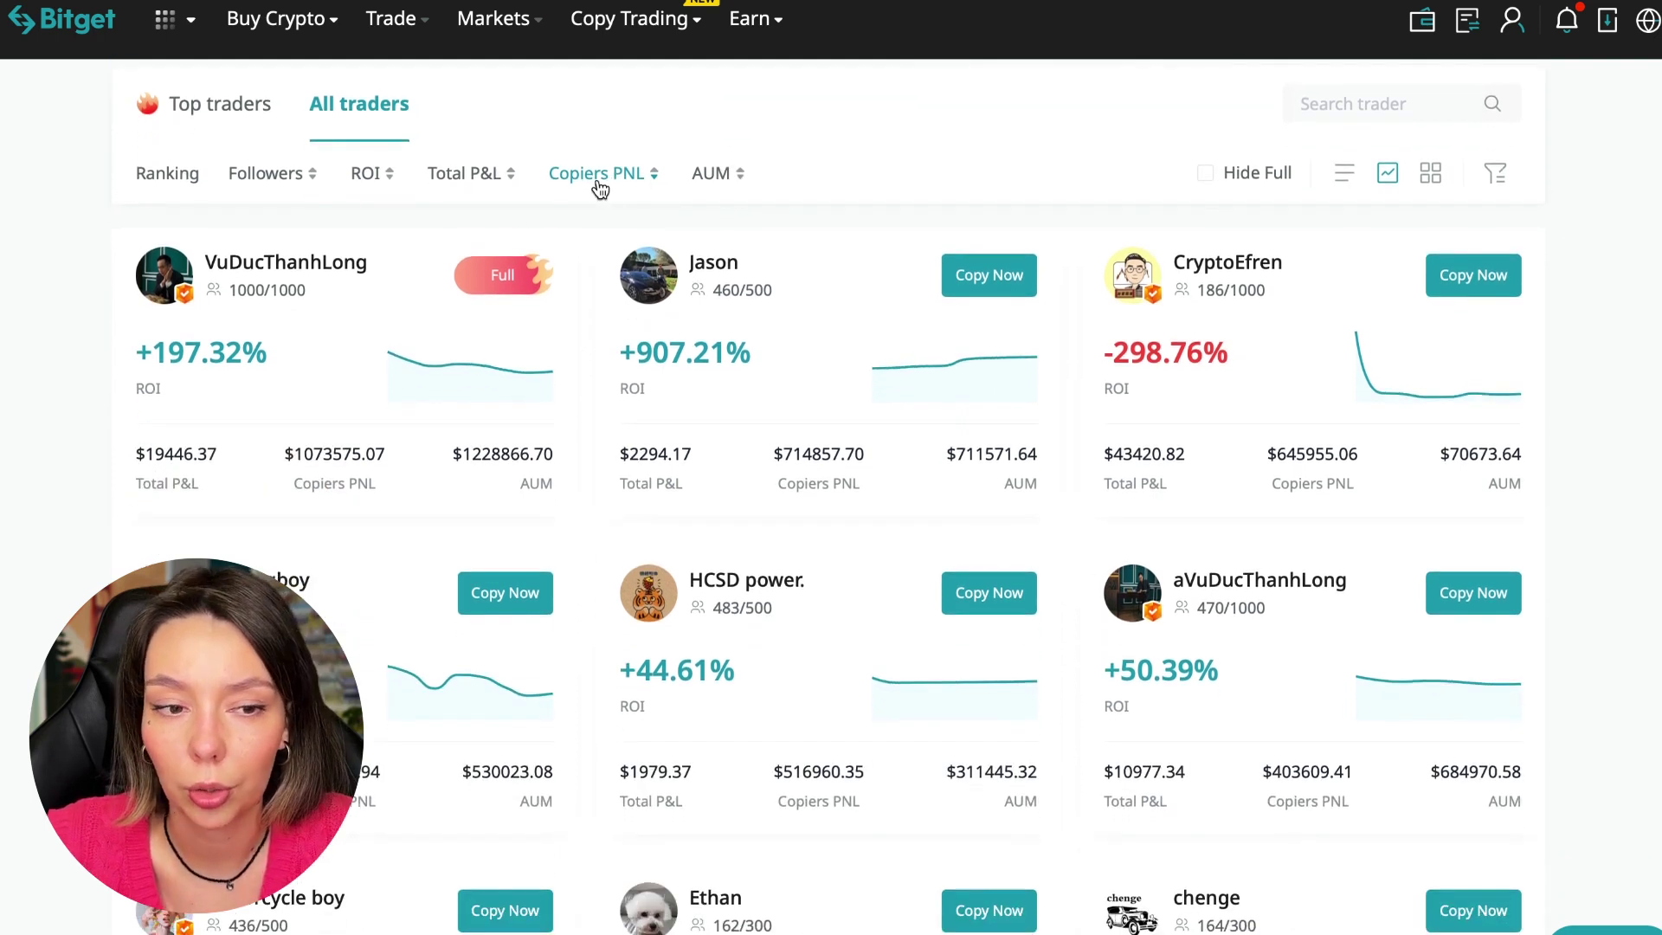
Sort all traders by Copiers PNL, then reverse the sort to show losses first.
left_click(600, 185)
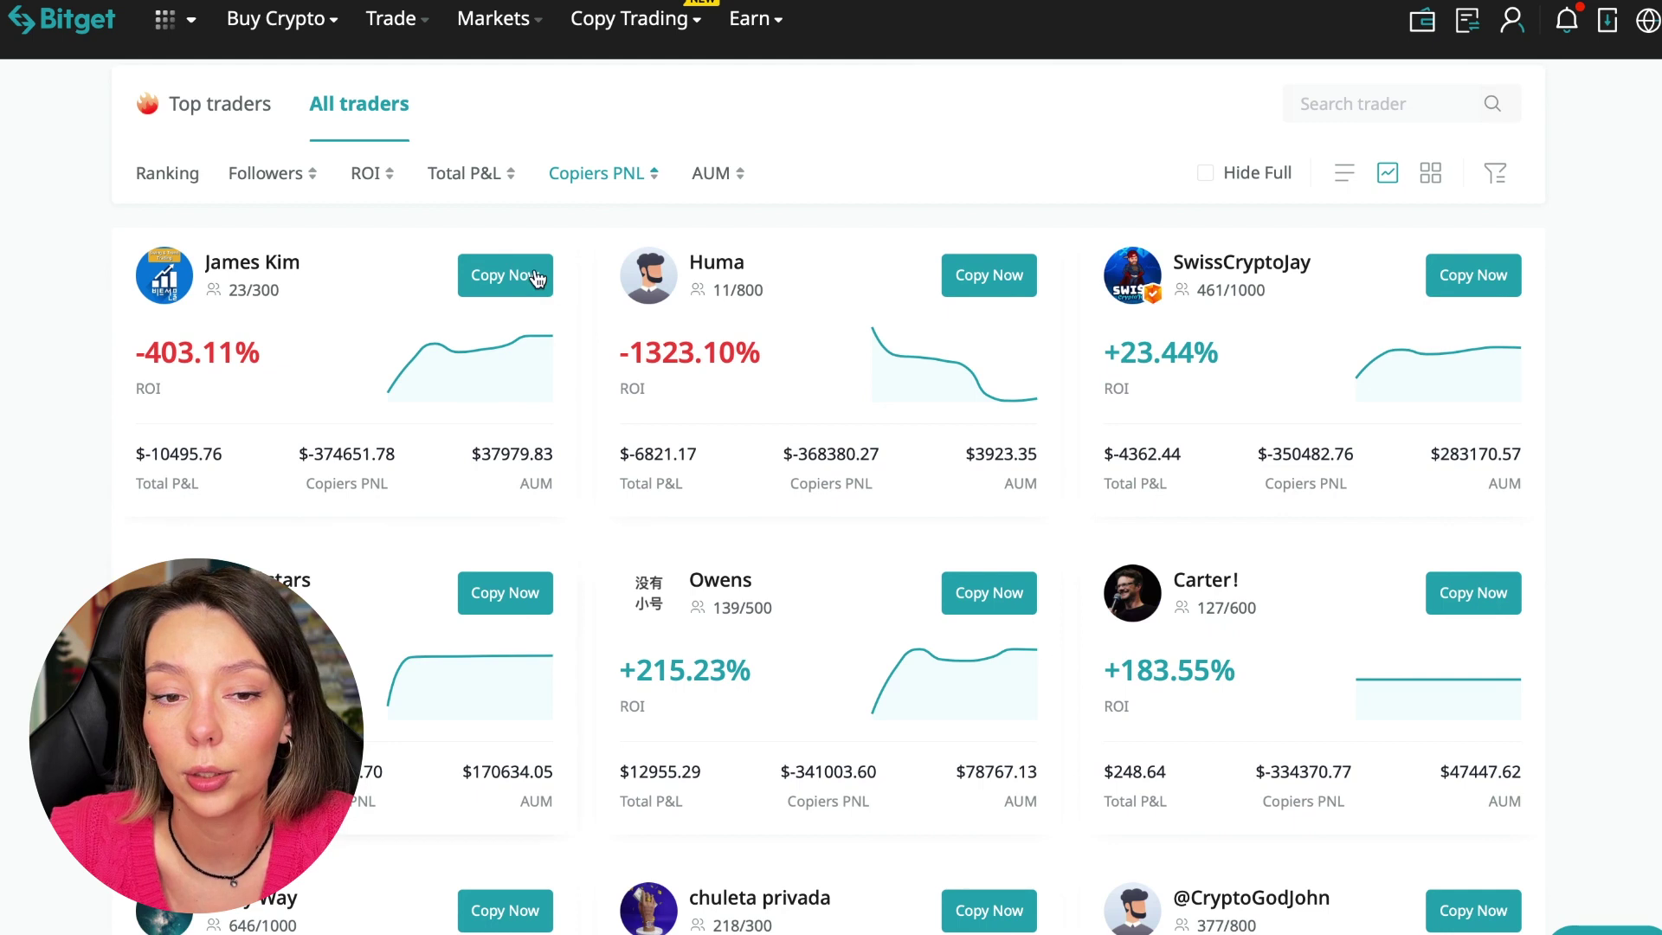
left_click(618, 178)
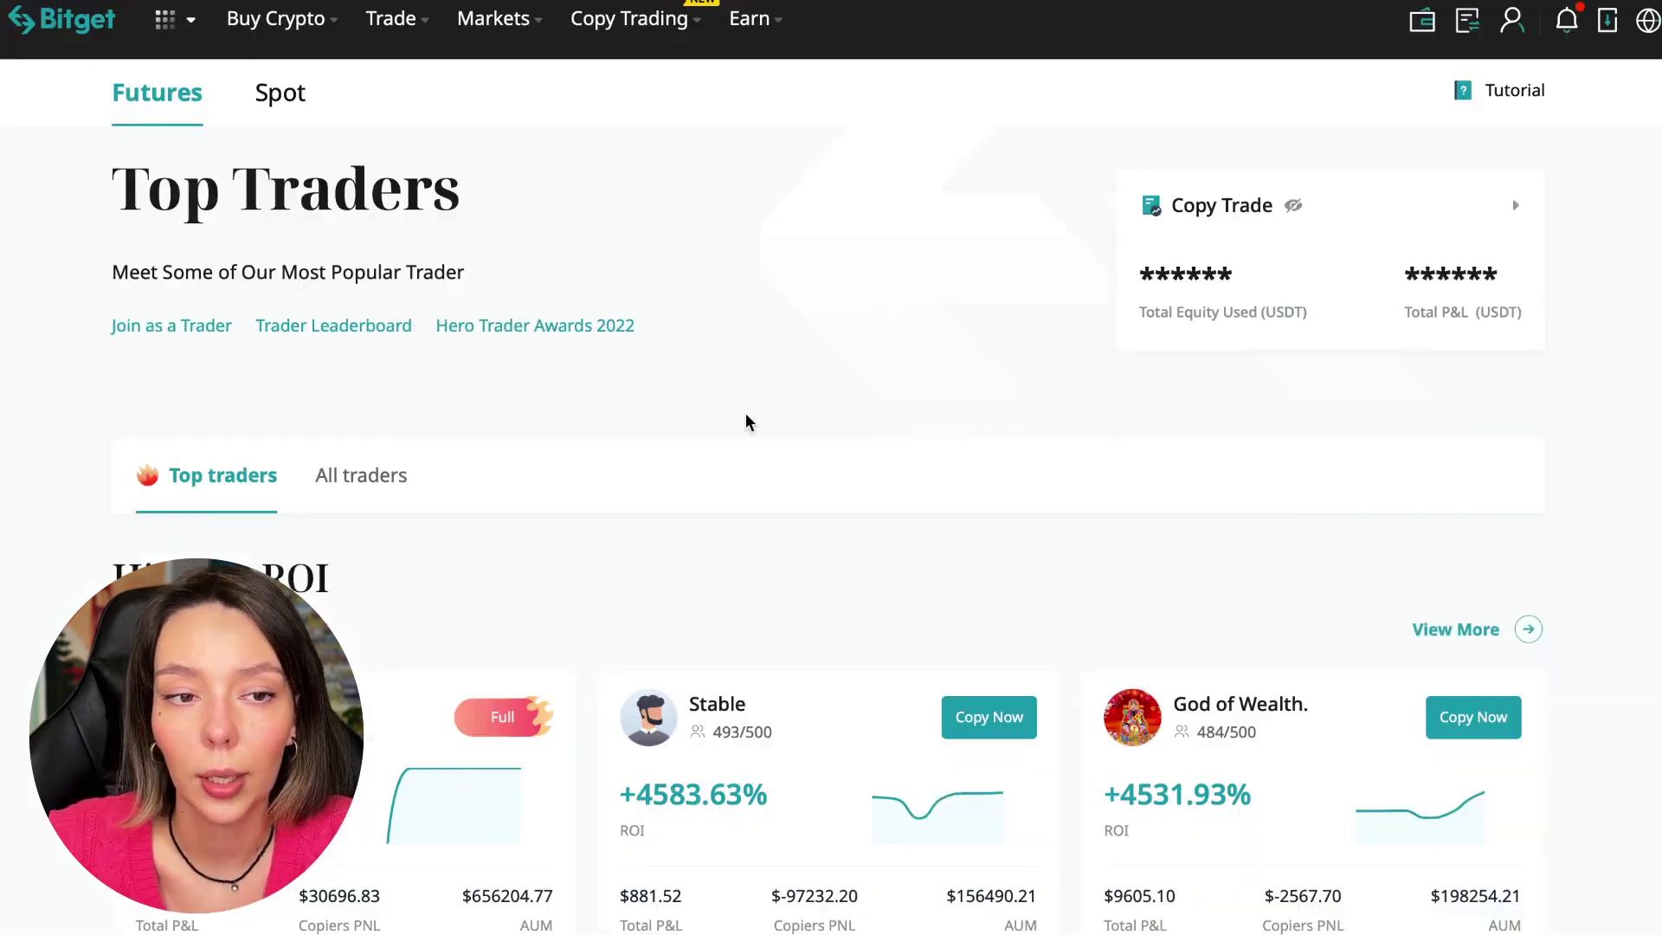
scroll(766, 423, "down", 2)
In All traders, try the follower-count sort and return to the default ranking.
left_click(360, 305)
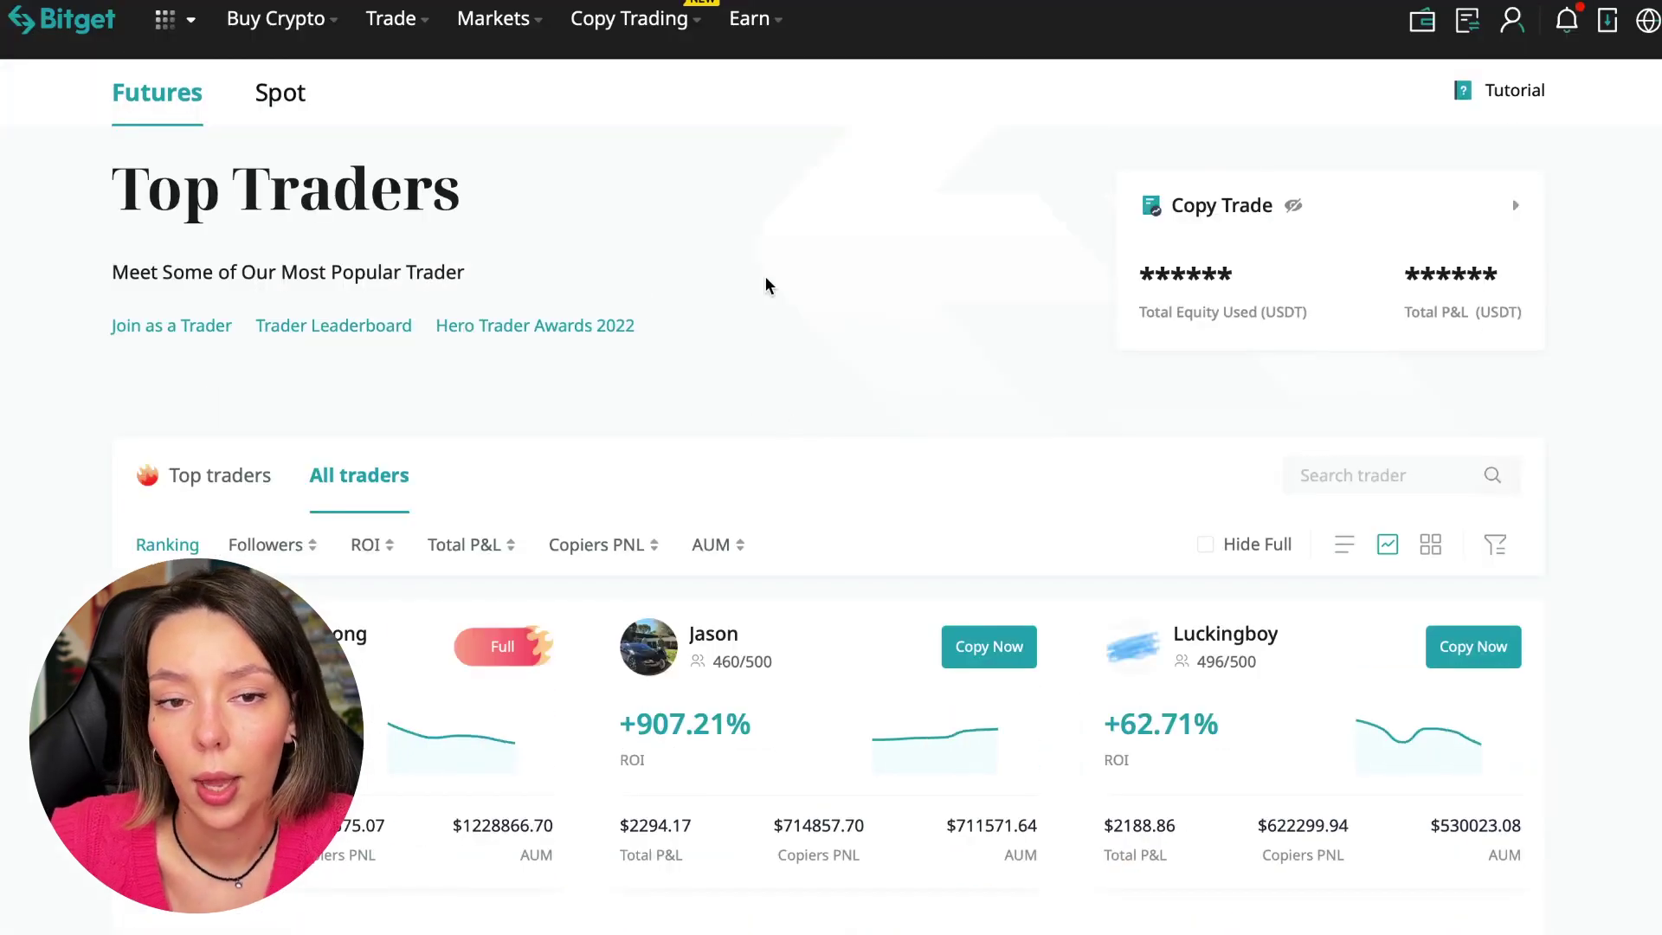
scroll(765, 275, "down", 2)
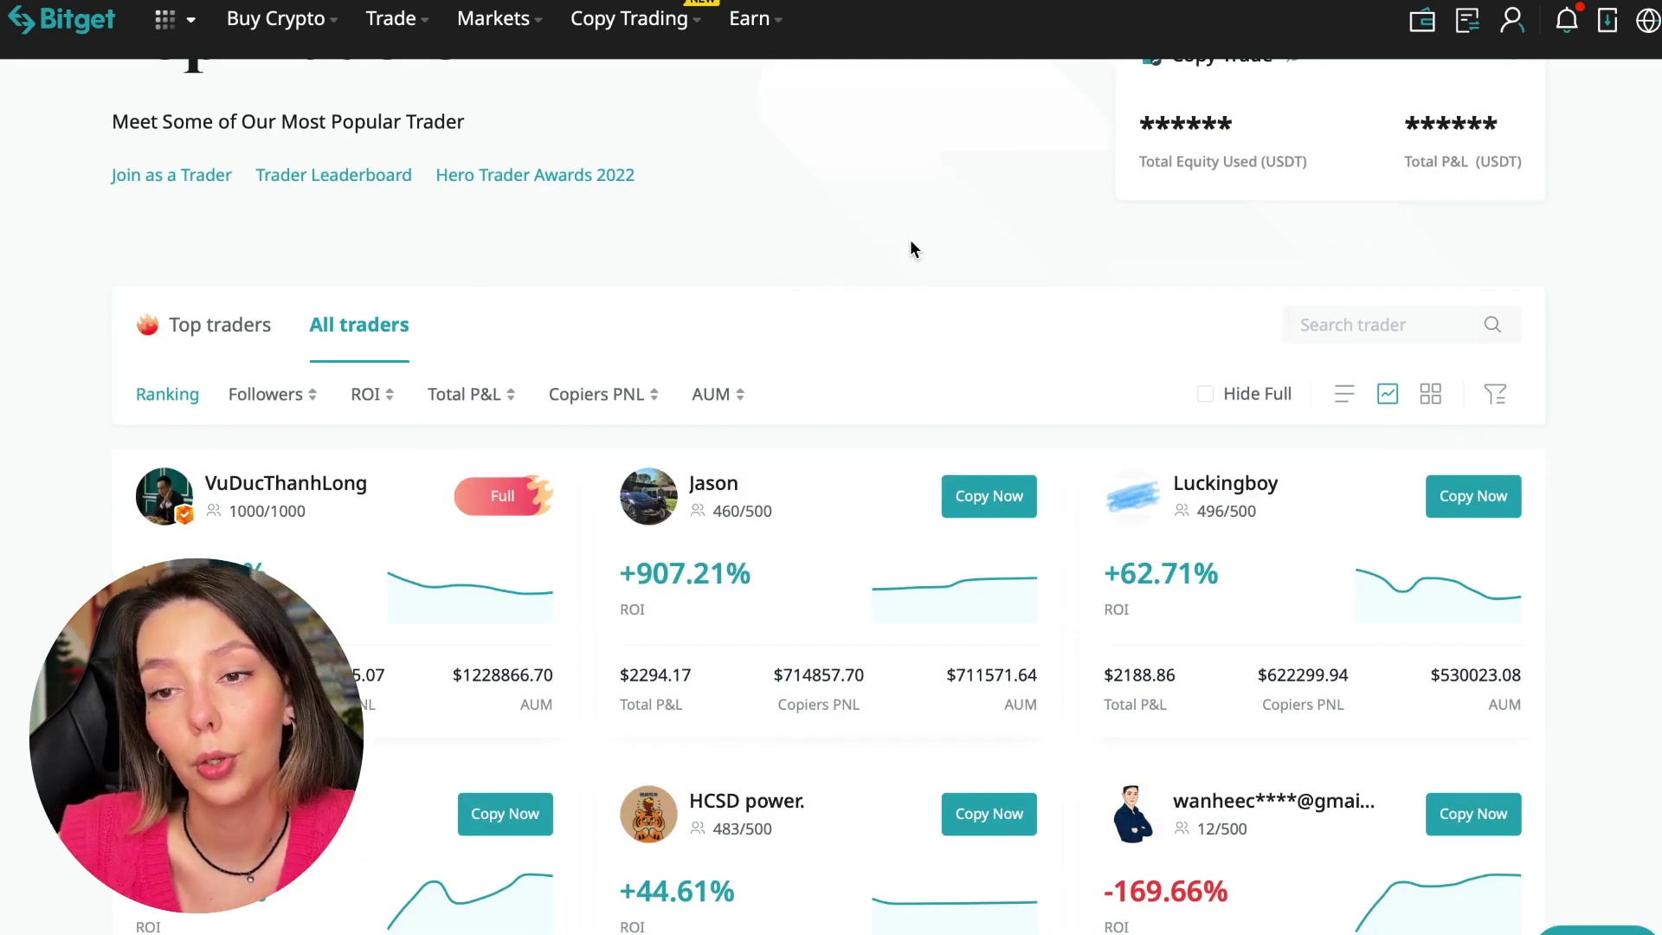
left_click(275, 404)
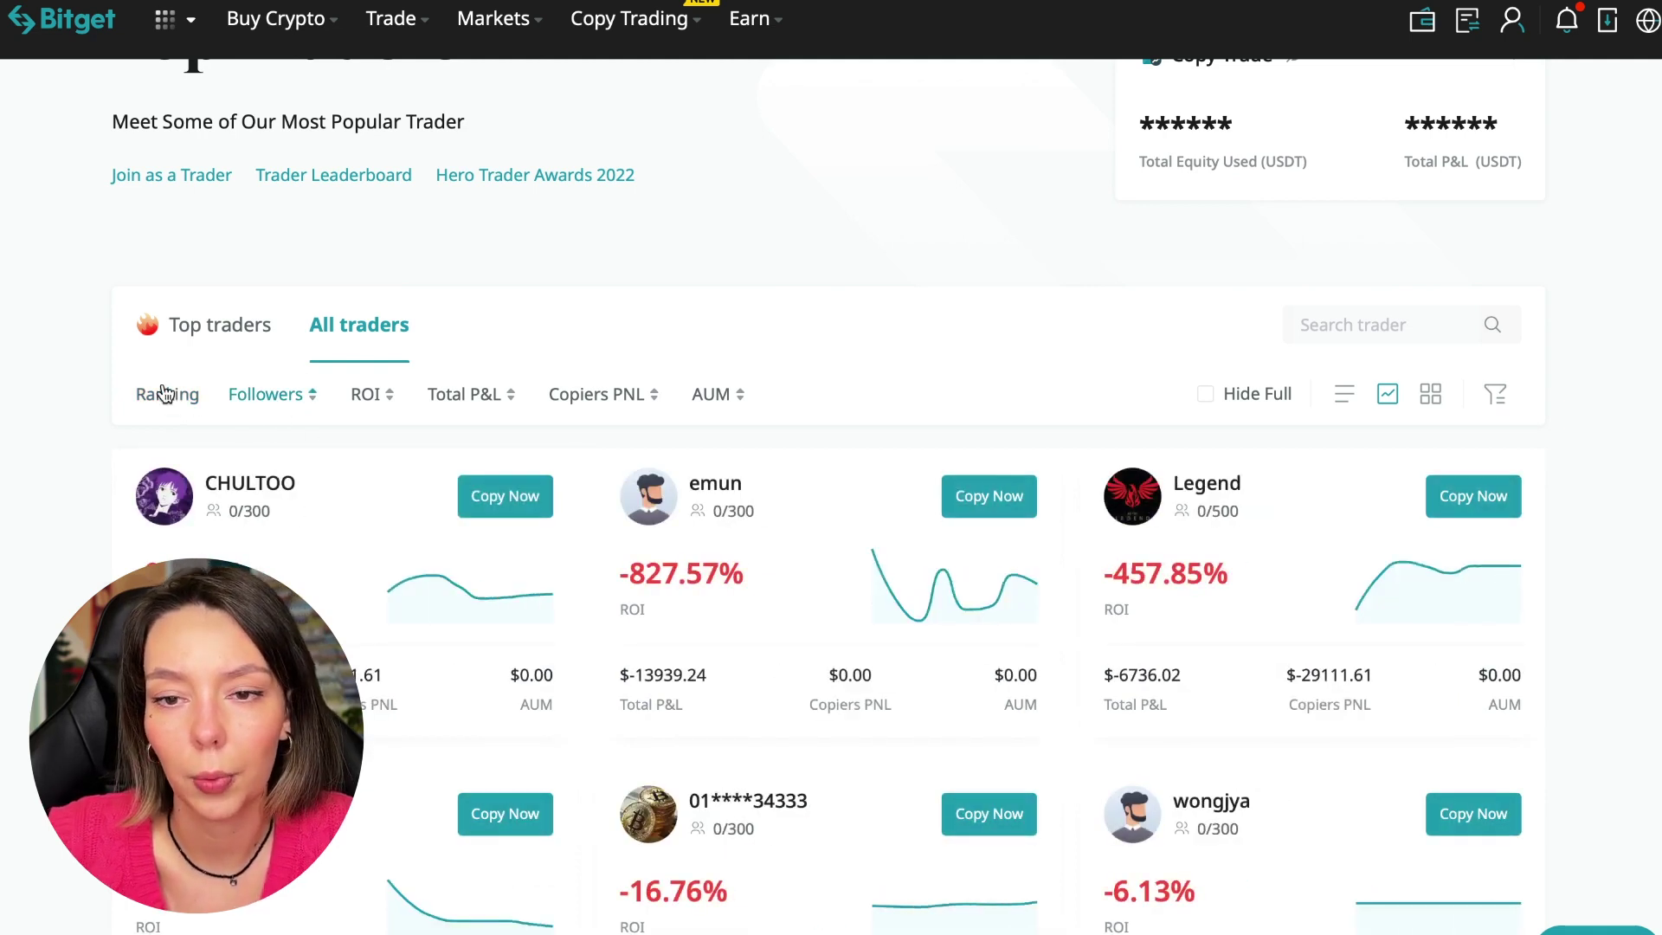
left_click(193, 394)
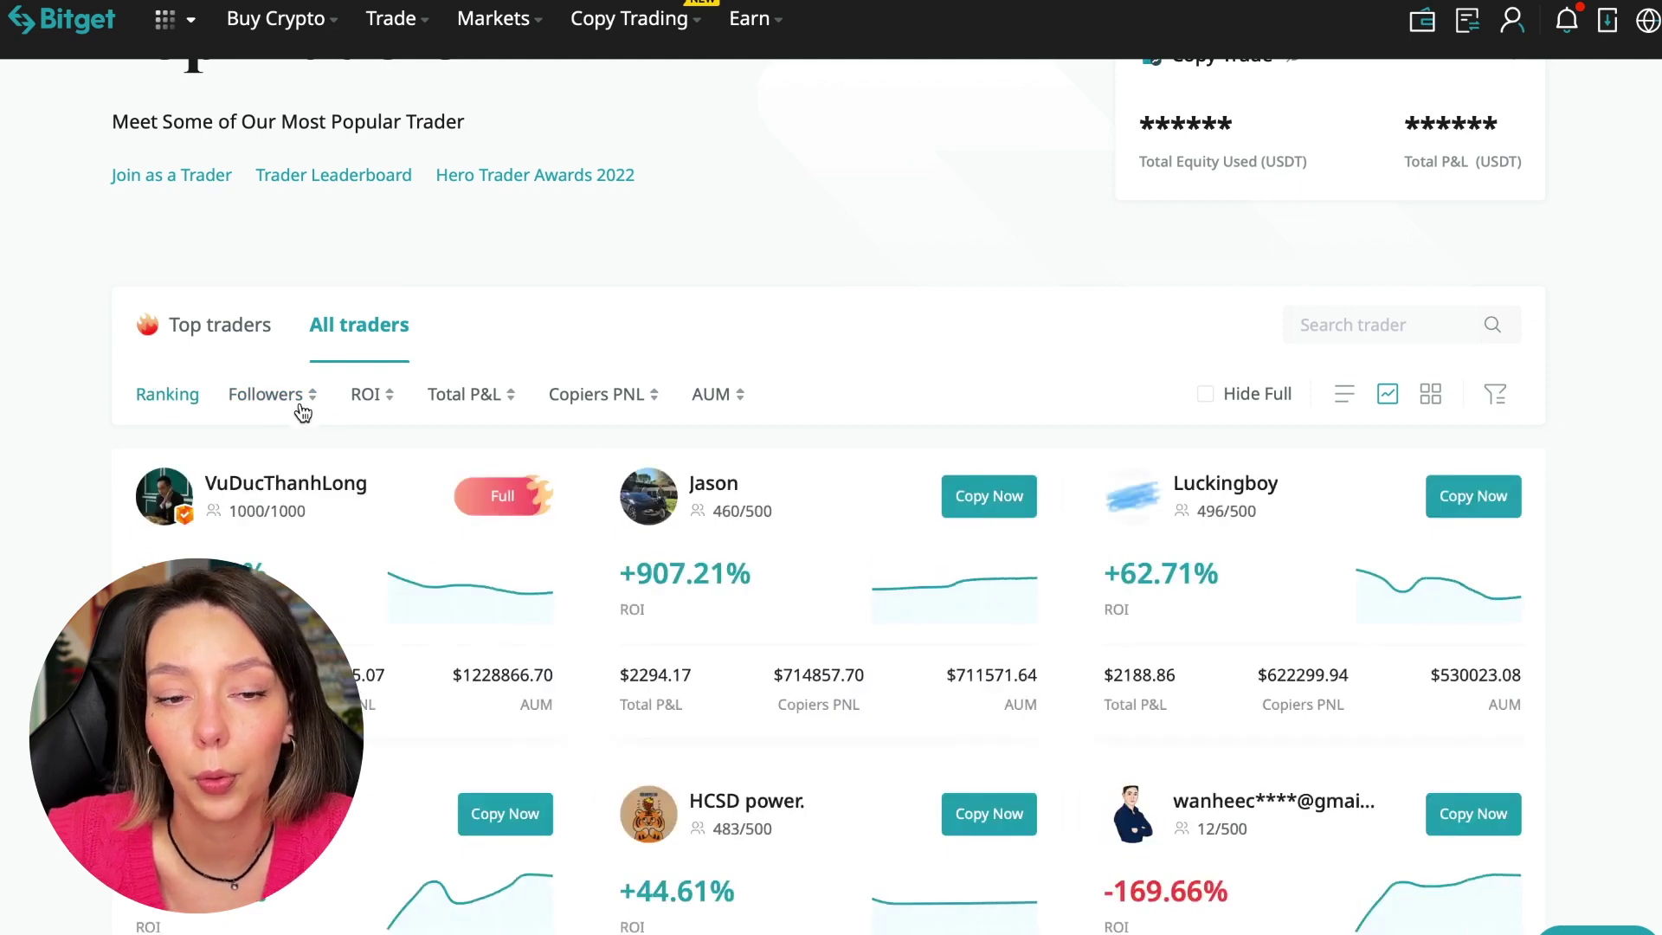
Sort traders by ROI ascending so the biggest losers, led by -6778.78%, come first.
left_click(376, 407)
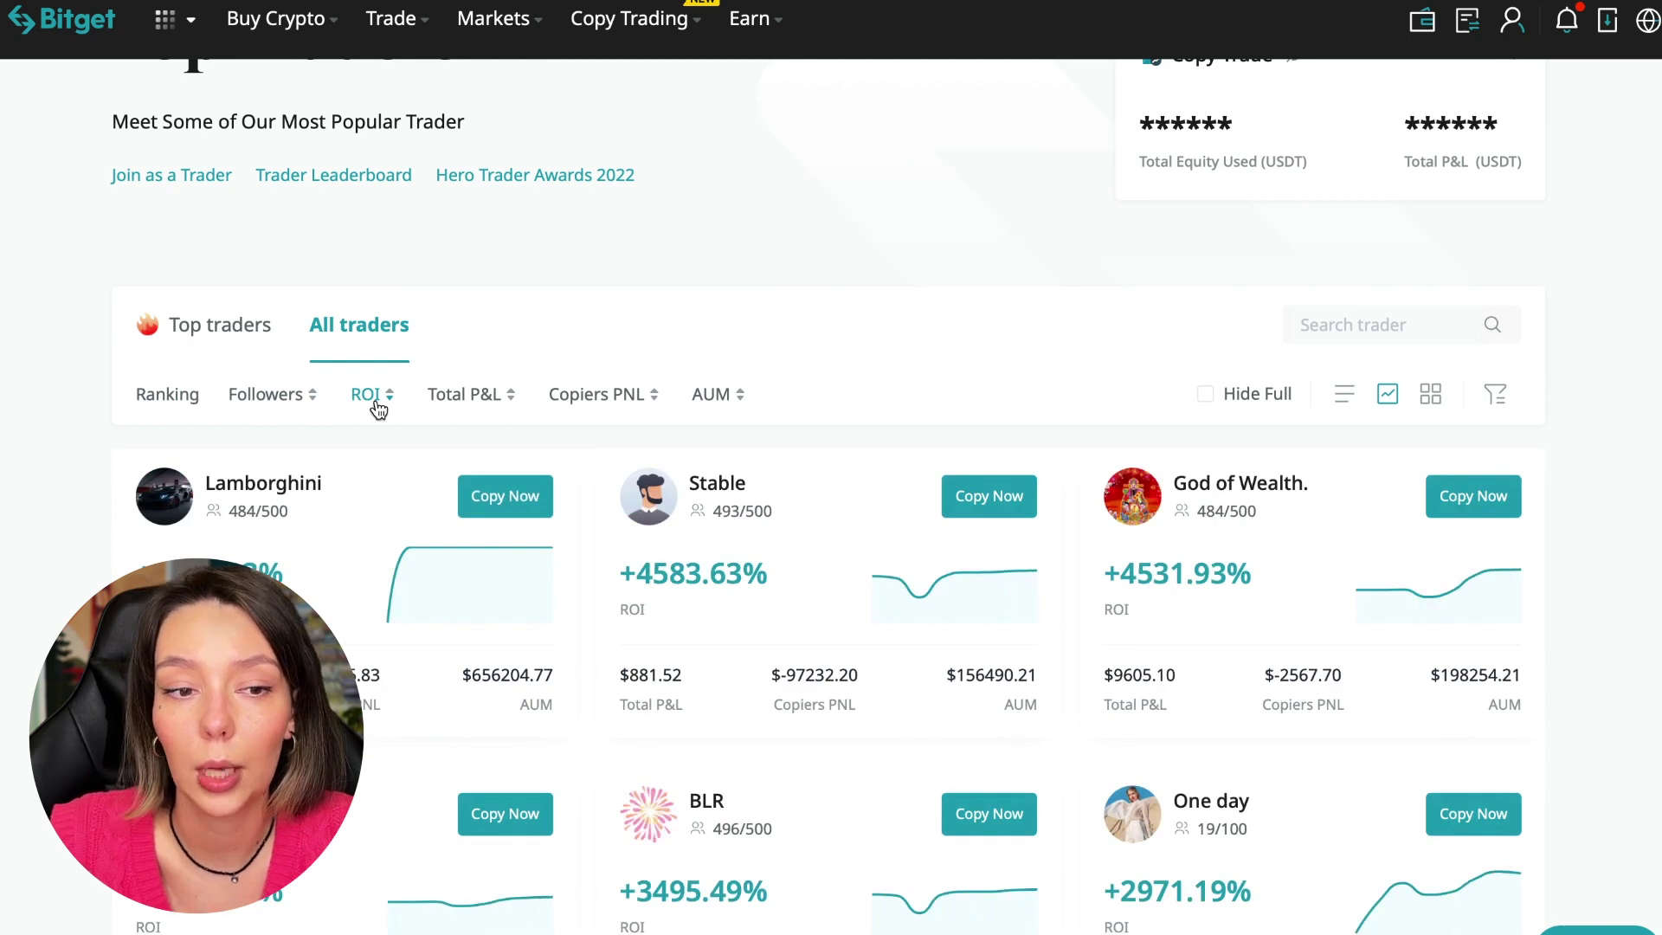
left_click(376, 406)
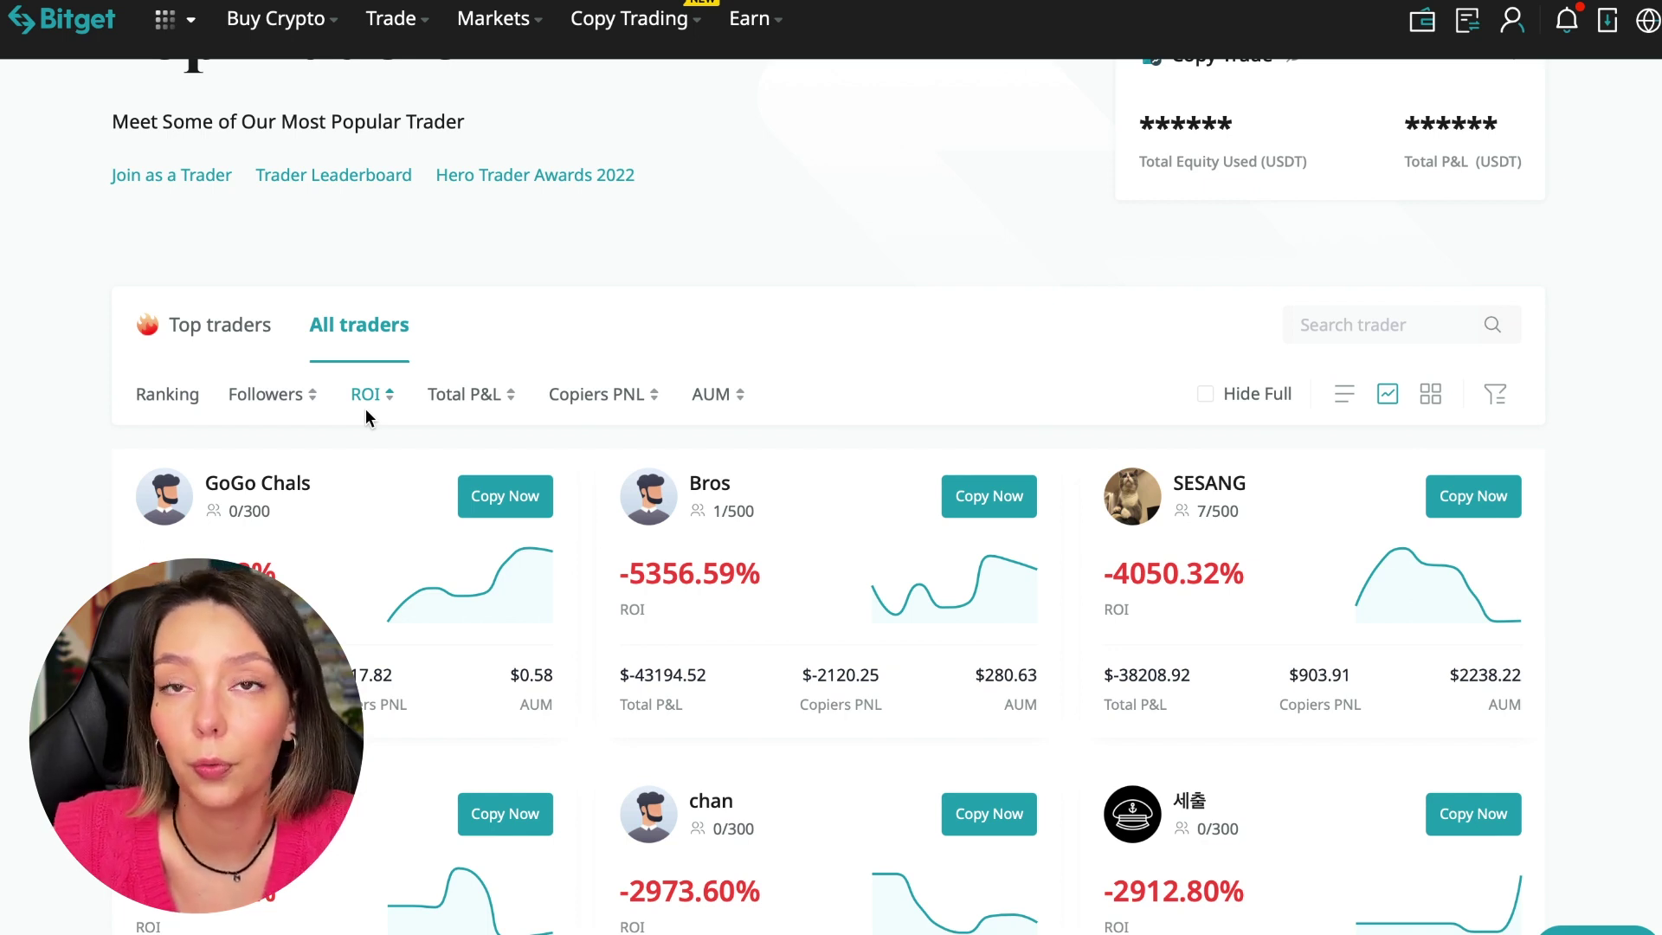
scroll(552, 396, "down", 1)
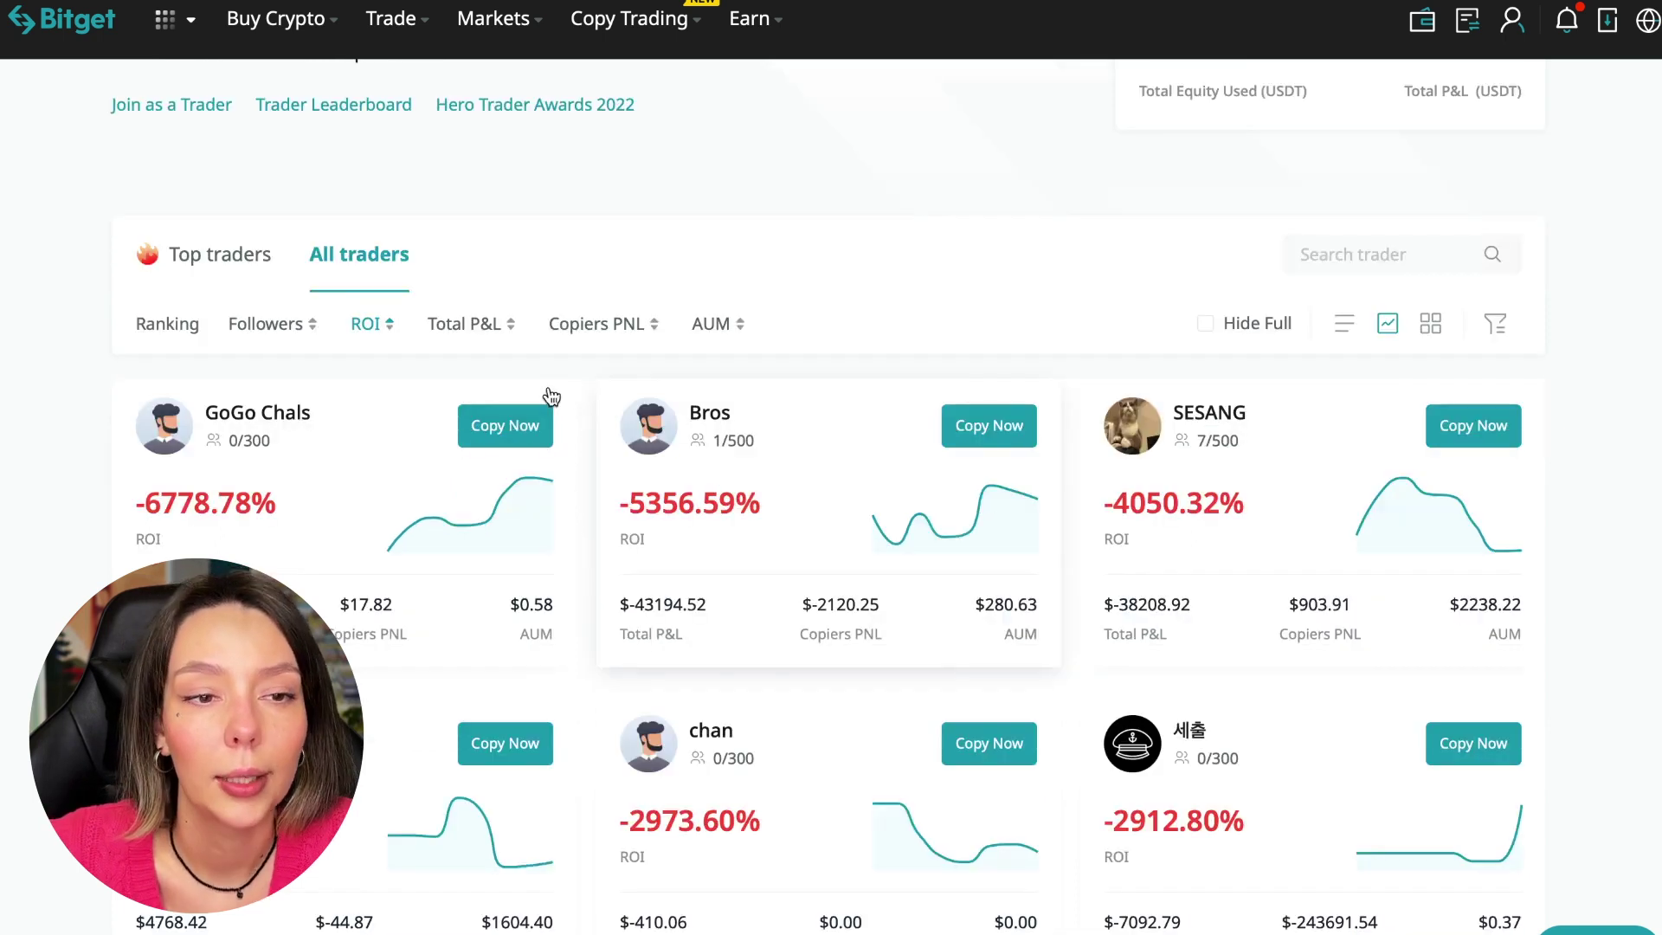
Sort traders by Total P&L, then Copiers PNL, then by assets under management.
left_click(461, 324)
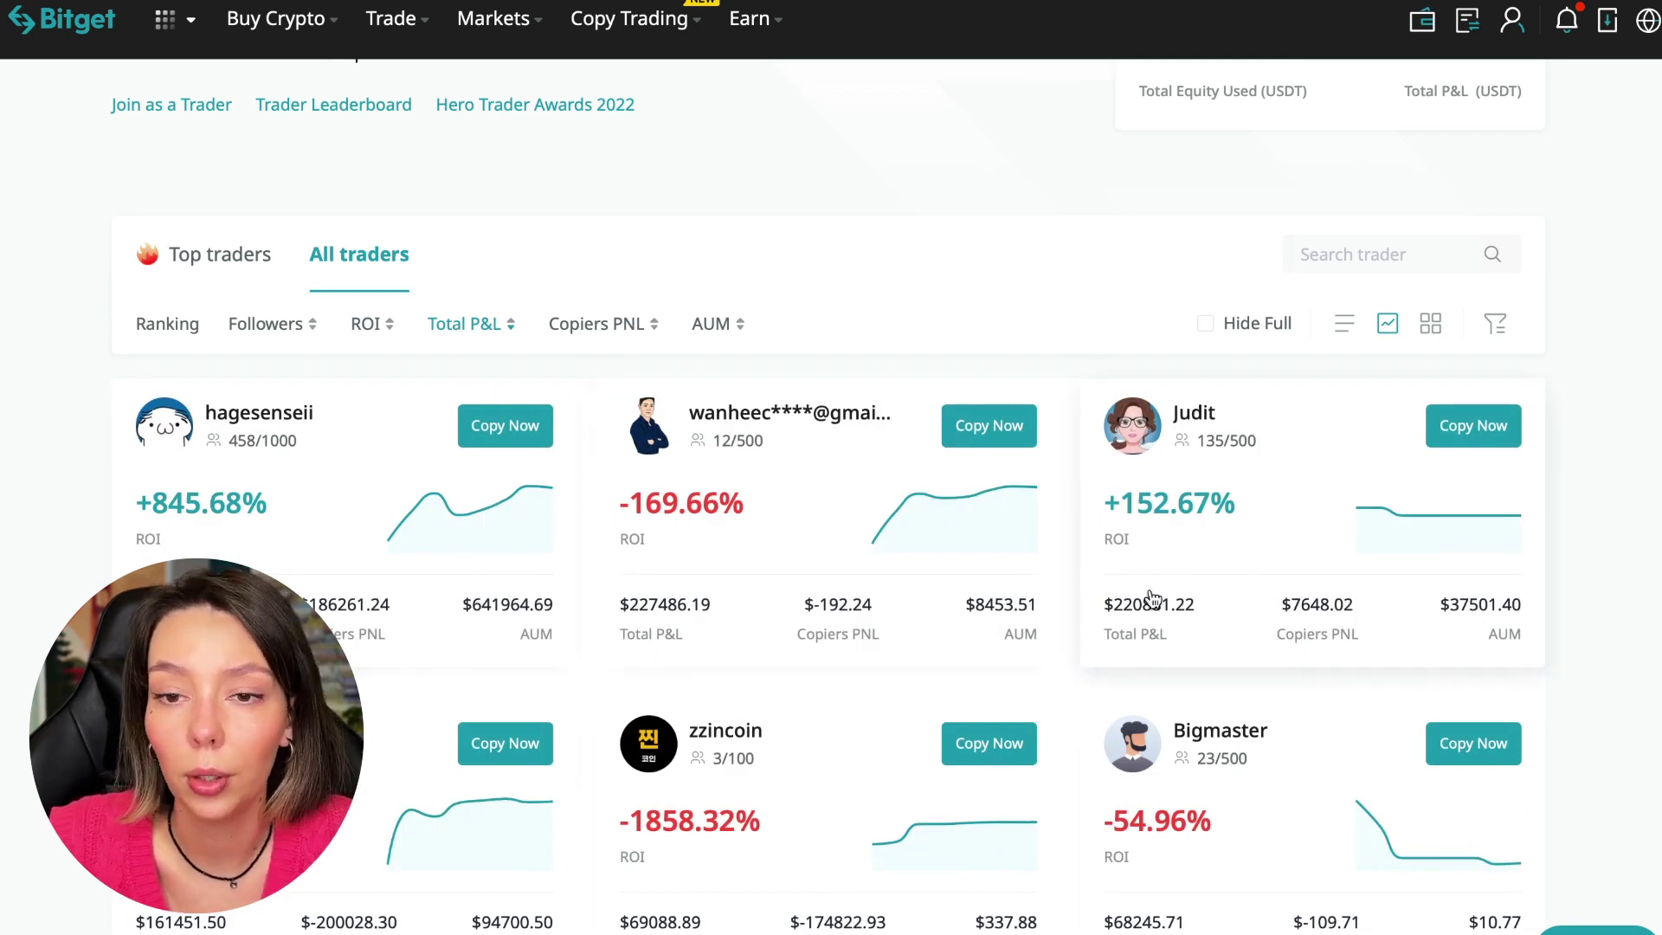
scroll(1146, 797, "down", 2)
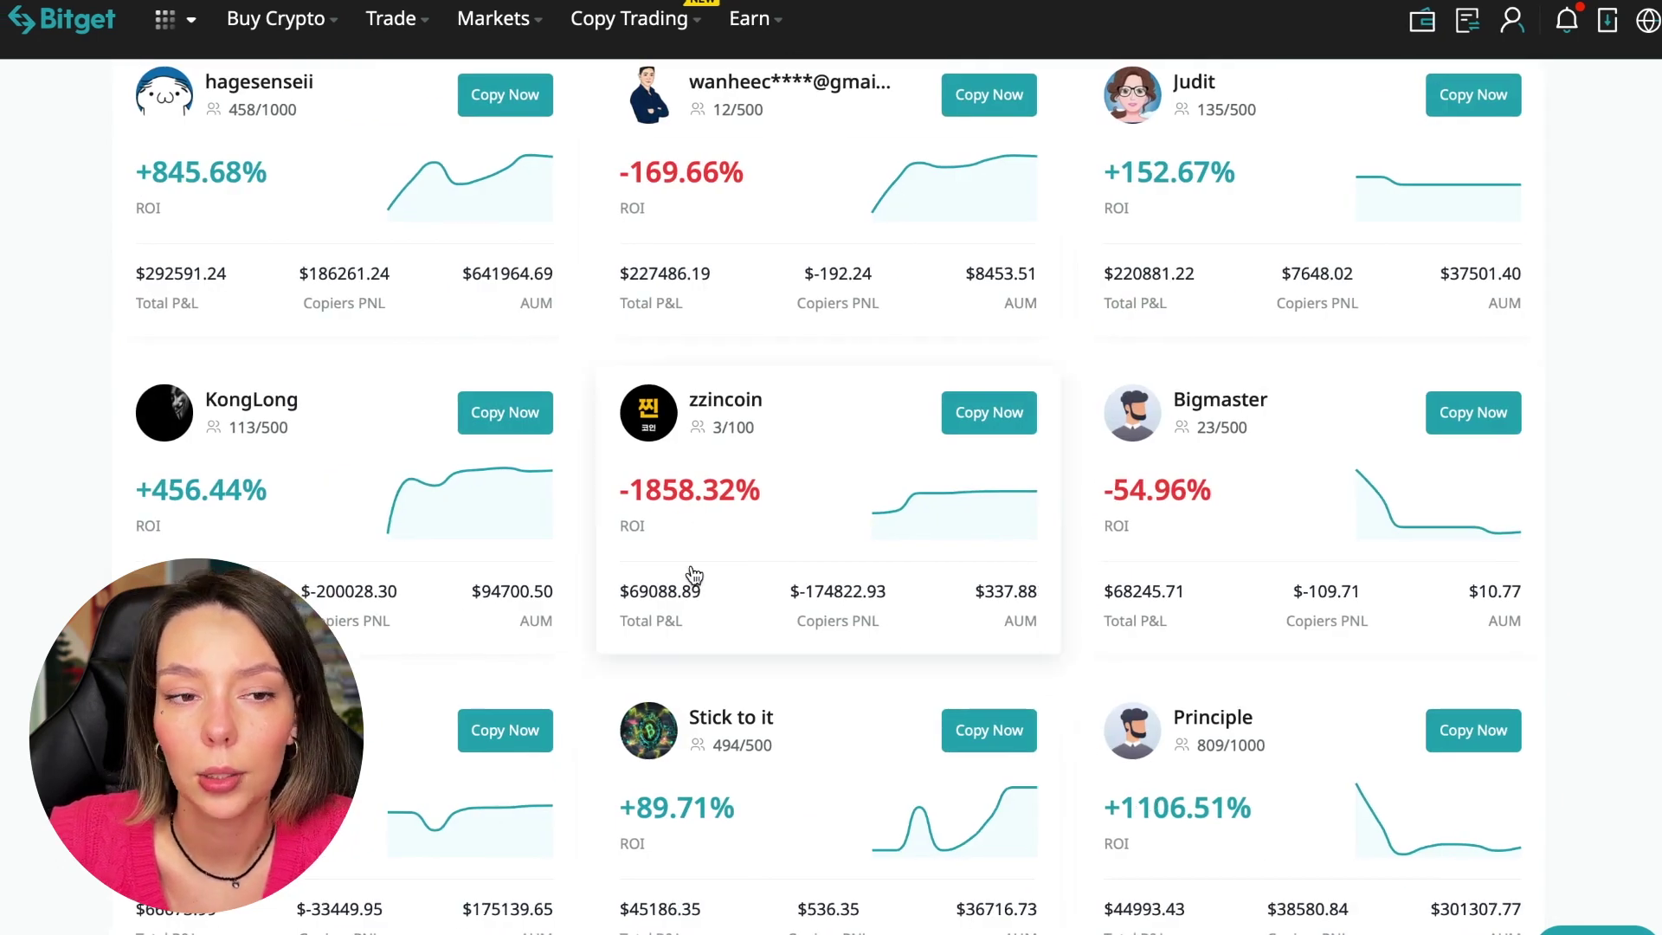
scroll(550, 640, "up", 3)
scroll(549, 640, "down", 1)
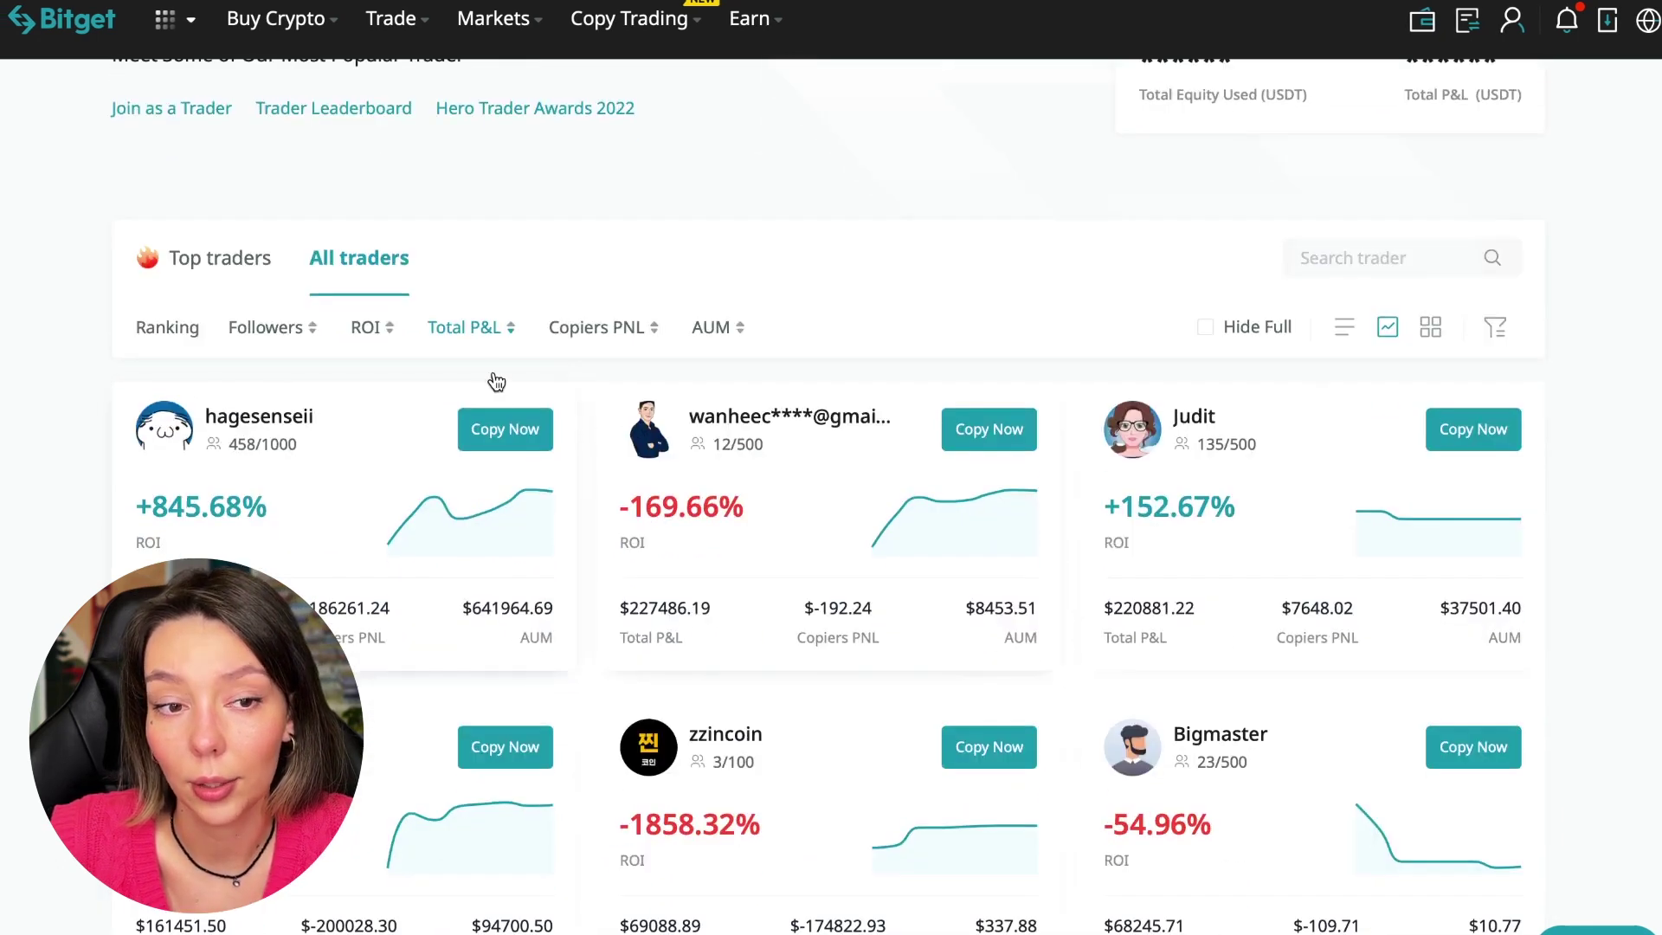
left_click(608, 329)
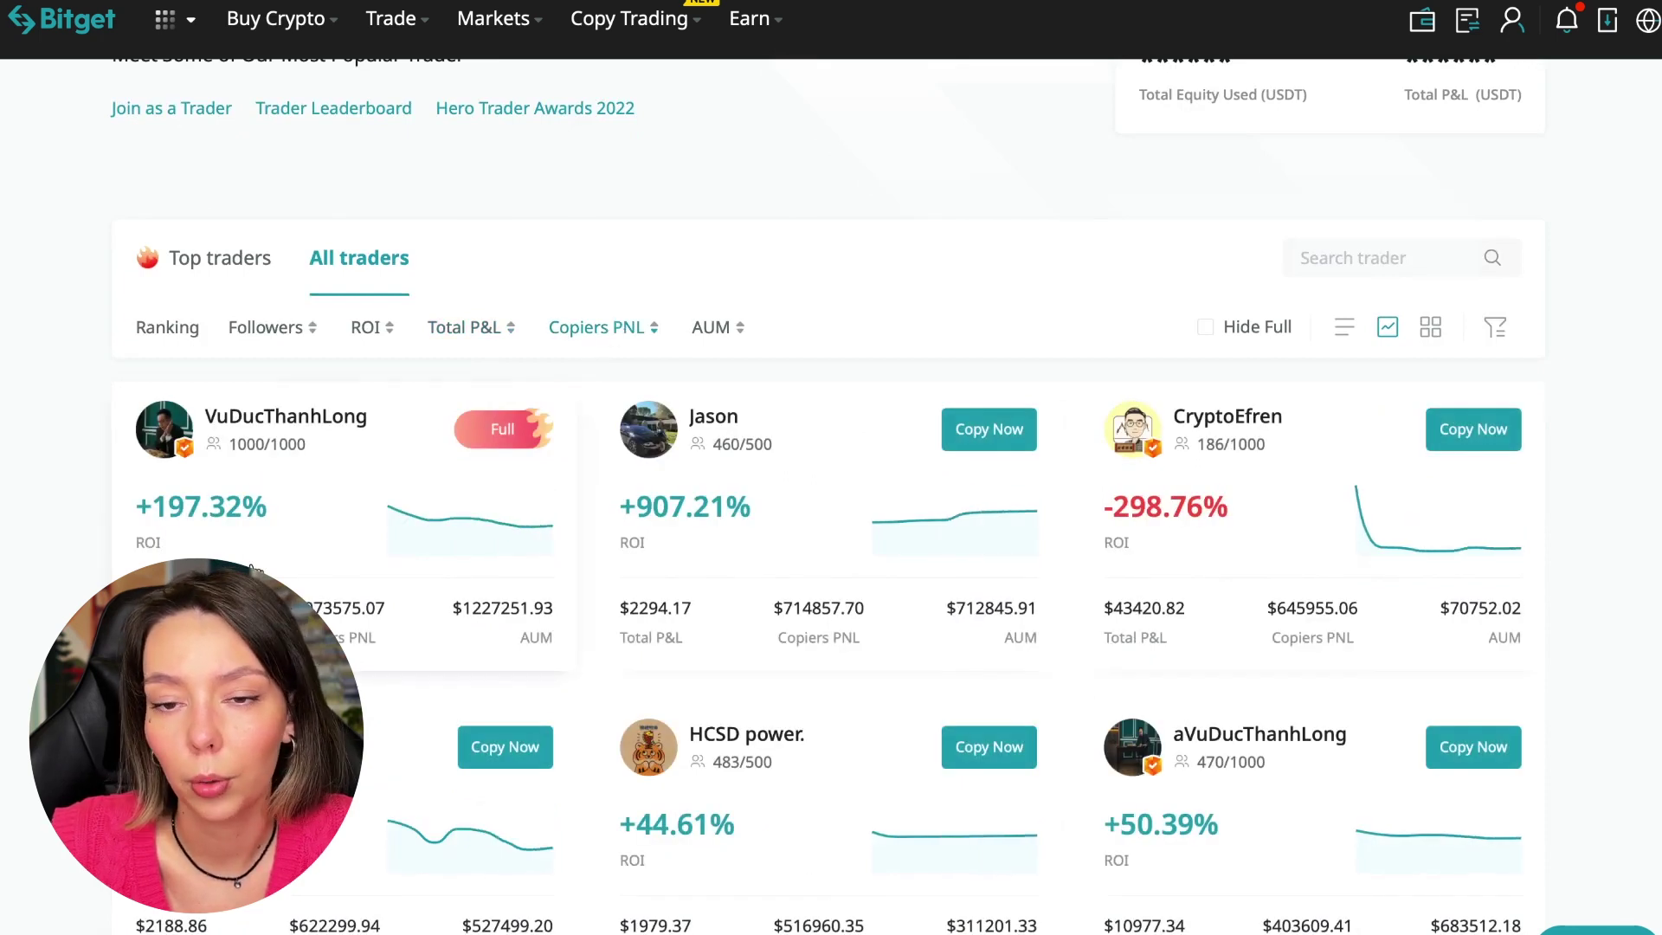
left_click(715, 329)
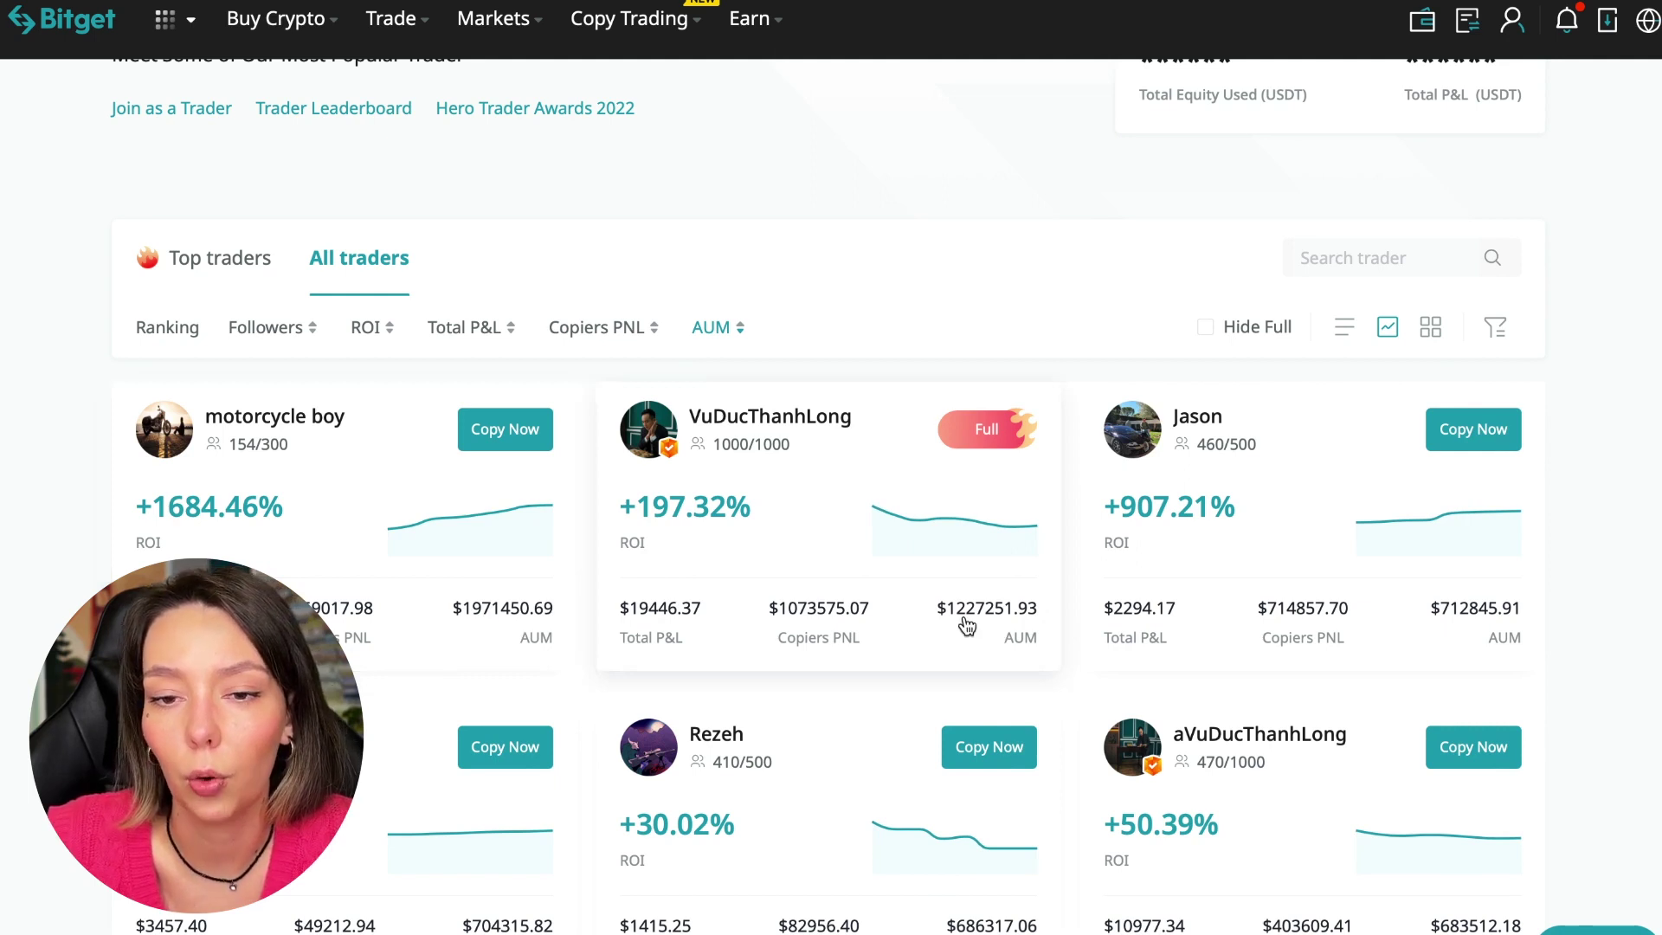
scroll(1242, 672, "down", 2)
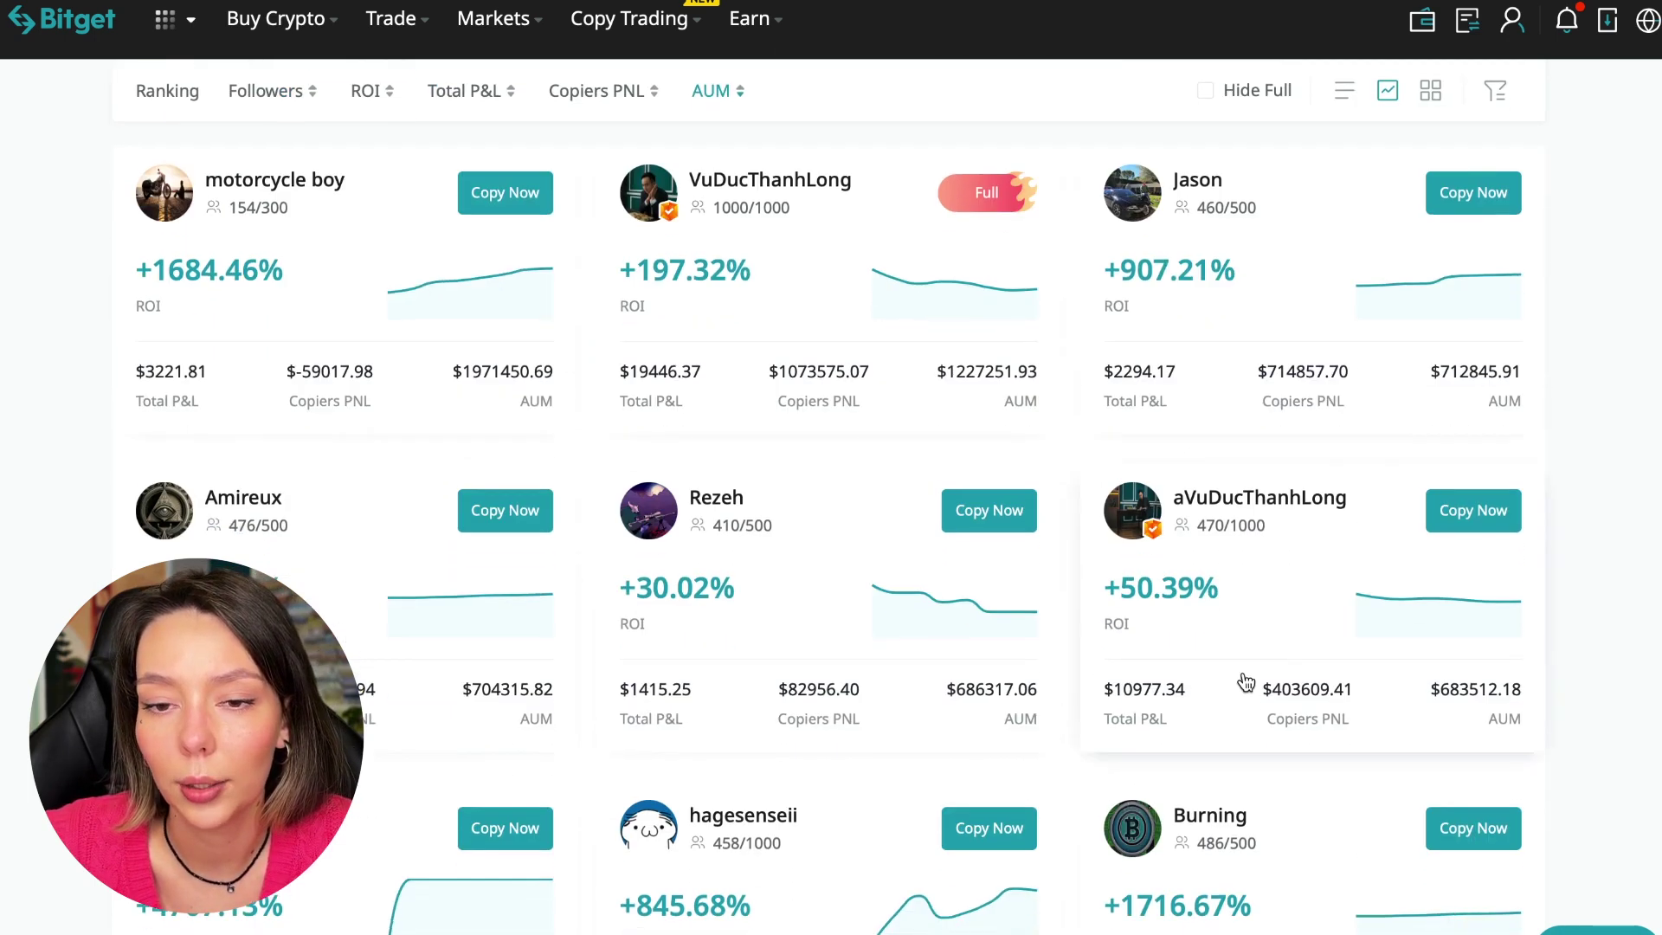
scroll(1244, 683, "down", 2)
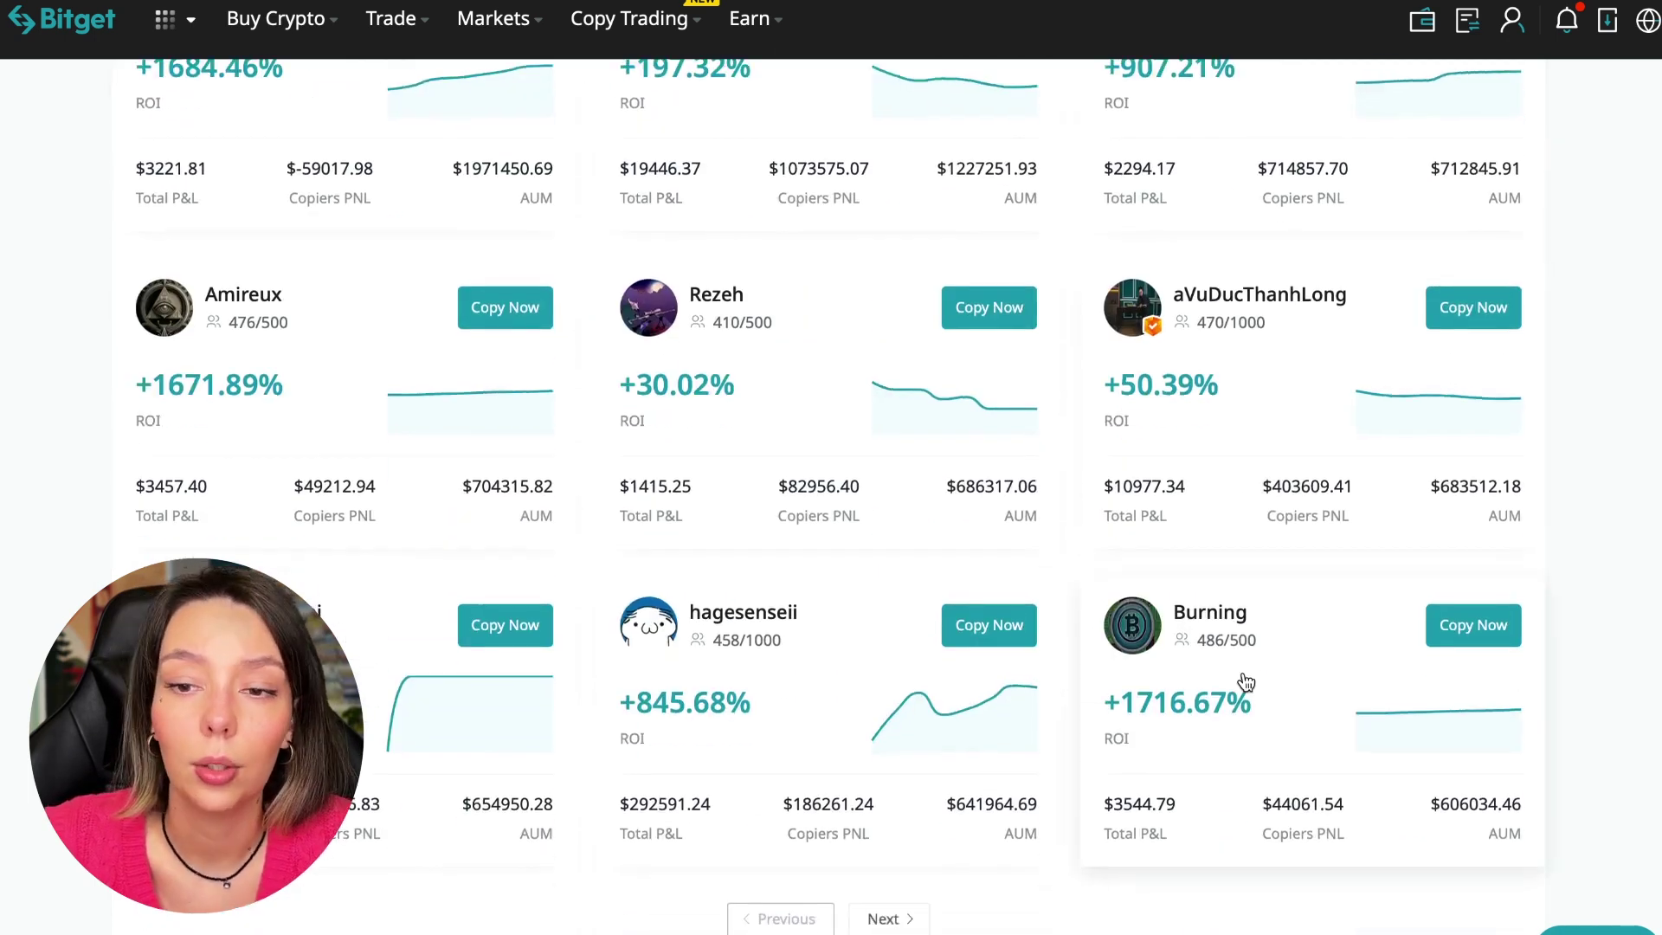
scroll(1244, 682, "down", 1)
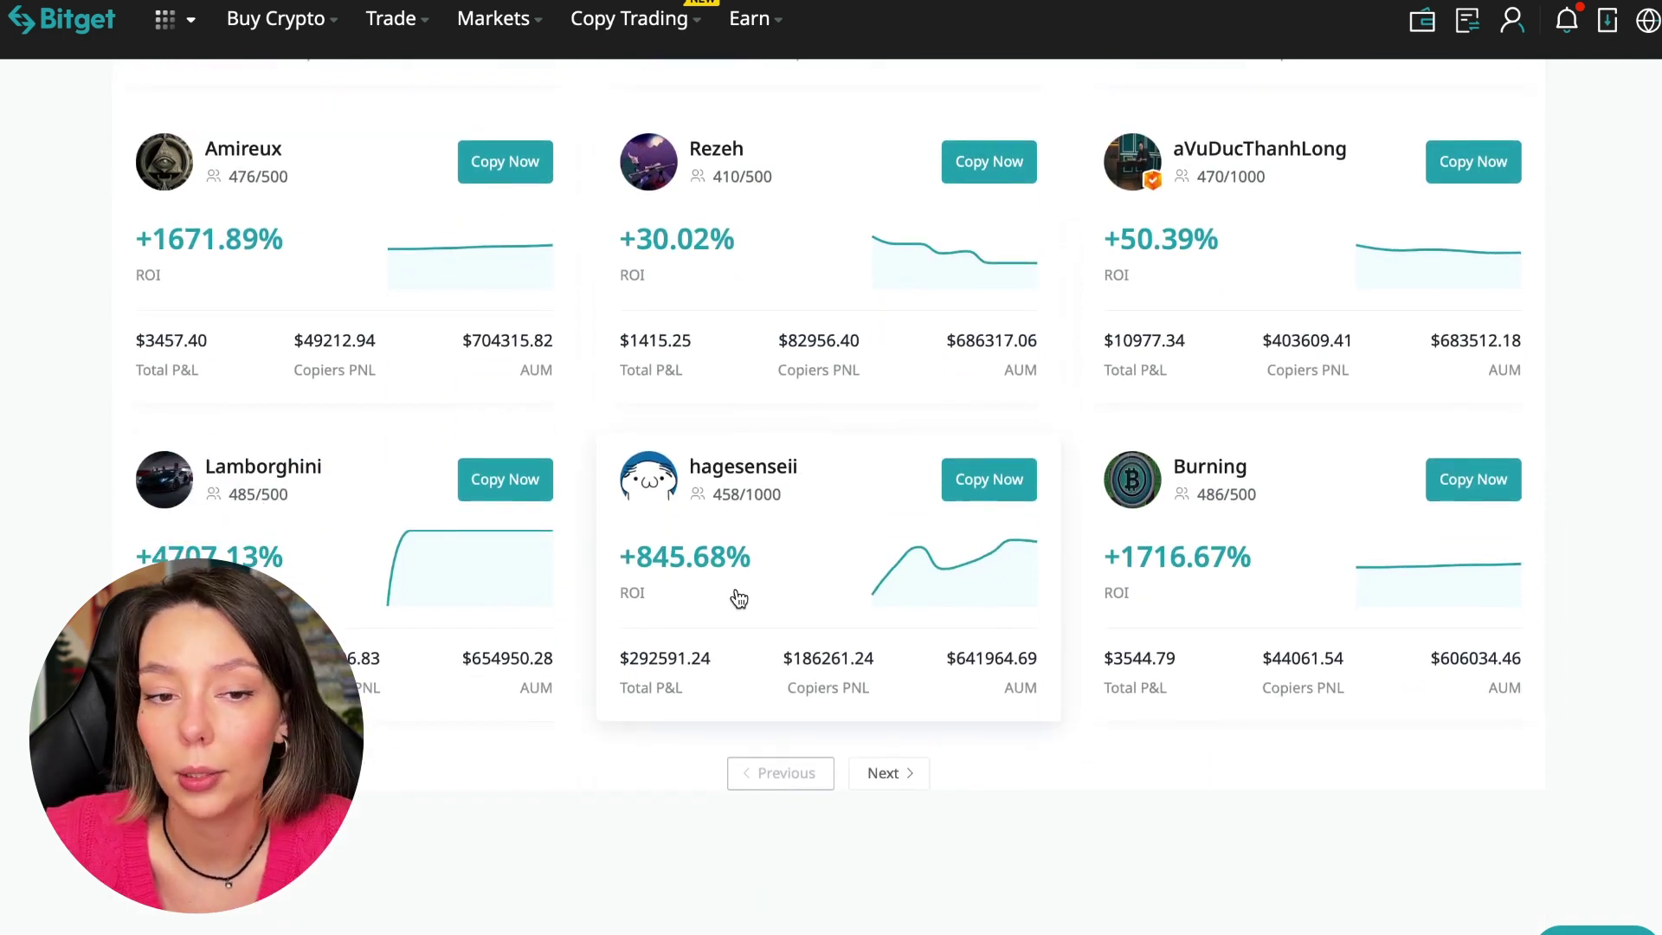
scroll(738, 597, "up", 2)
scroll(737, 598, "up", 3)
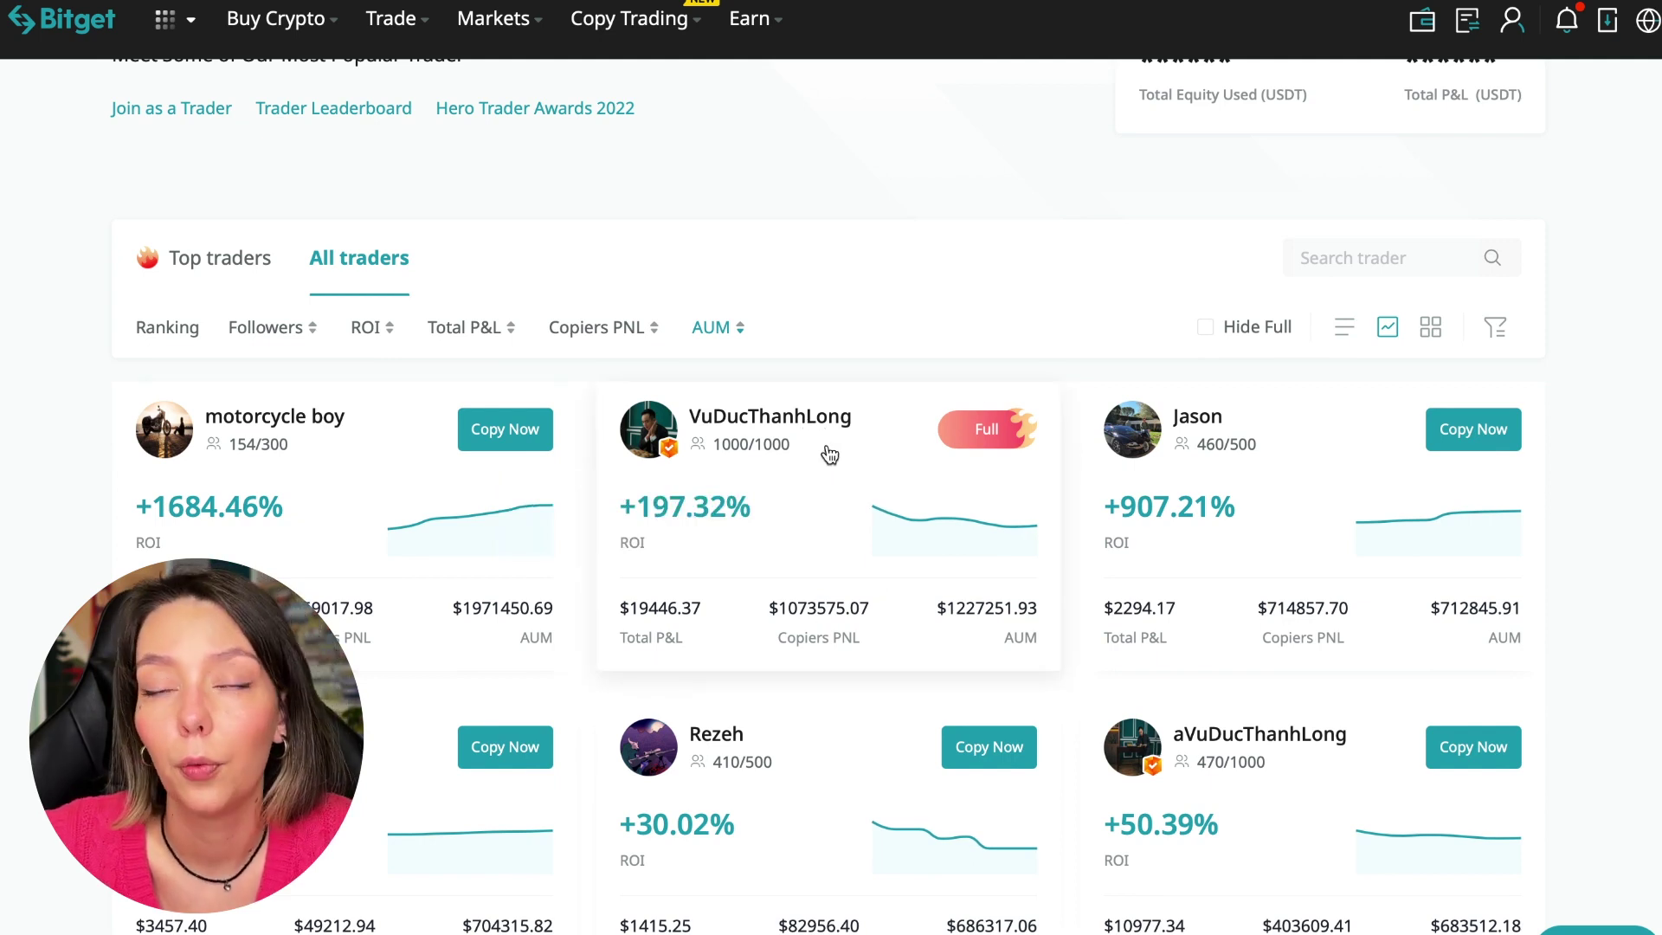
left_click(819, 428)
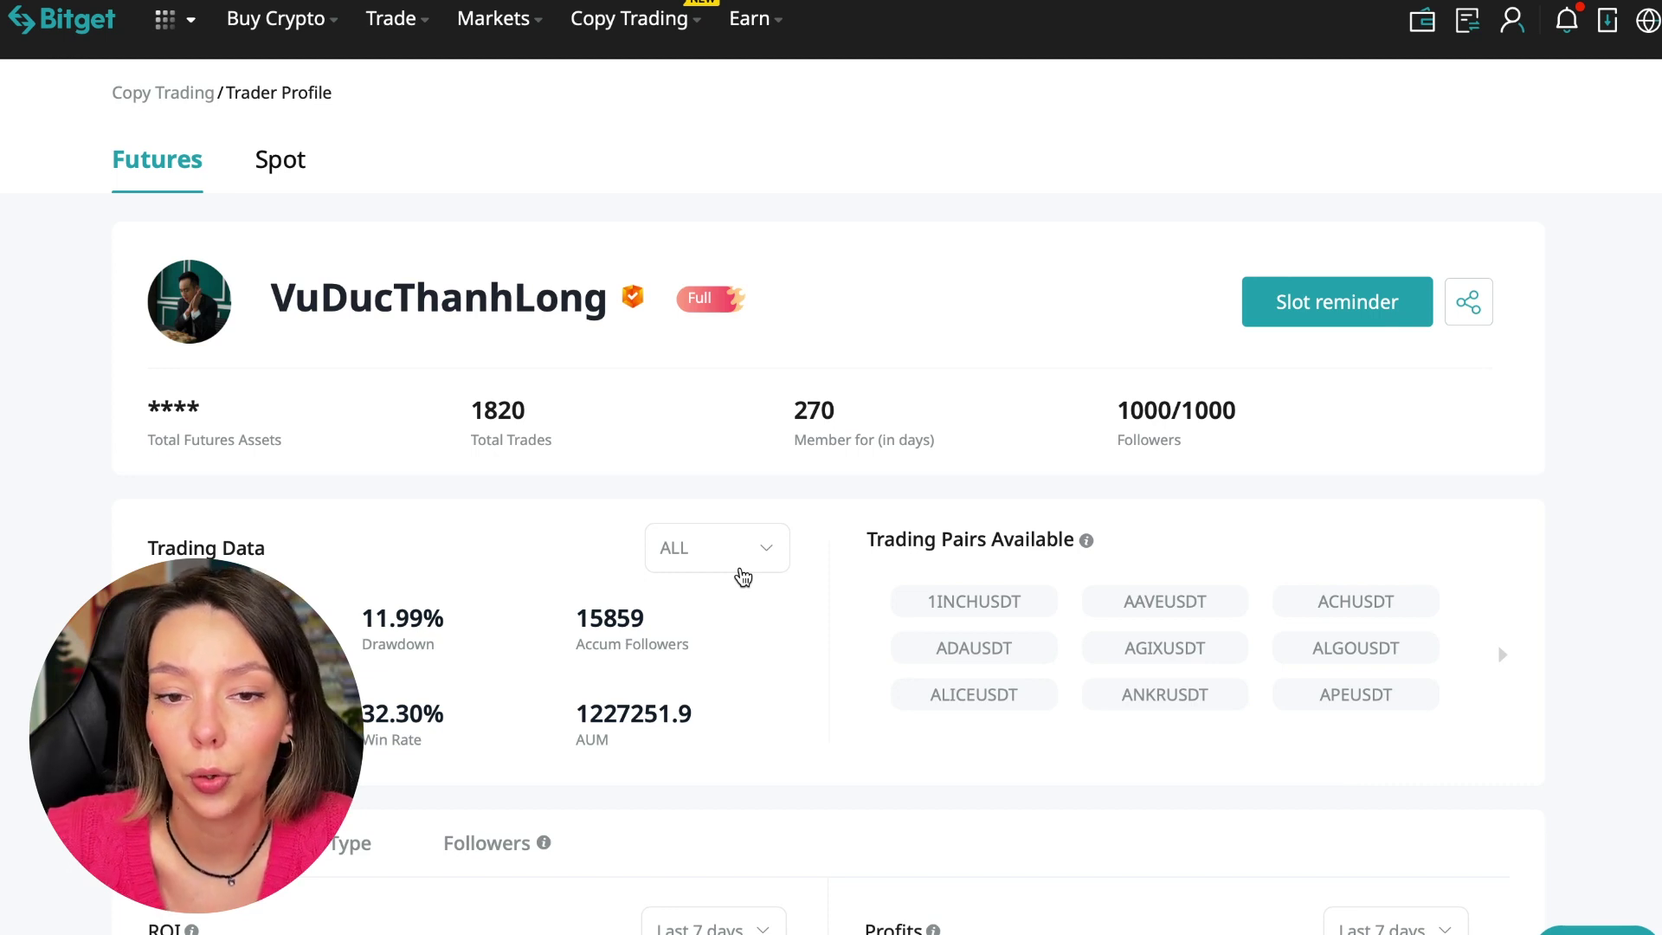
left_click(1338, 319)
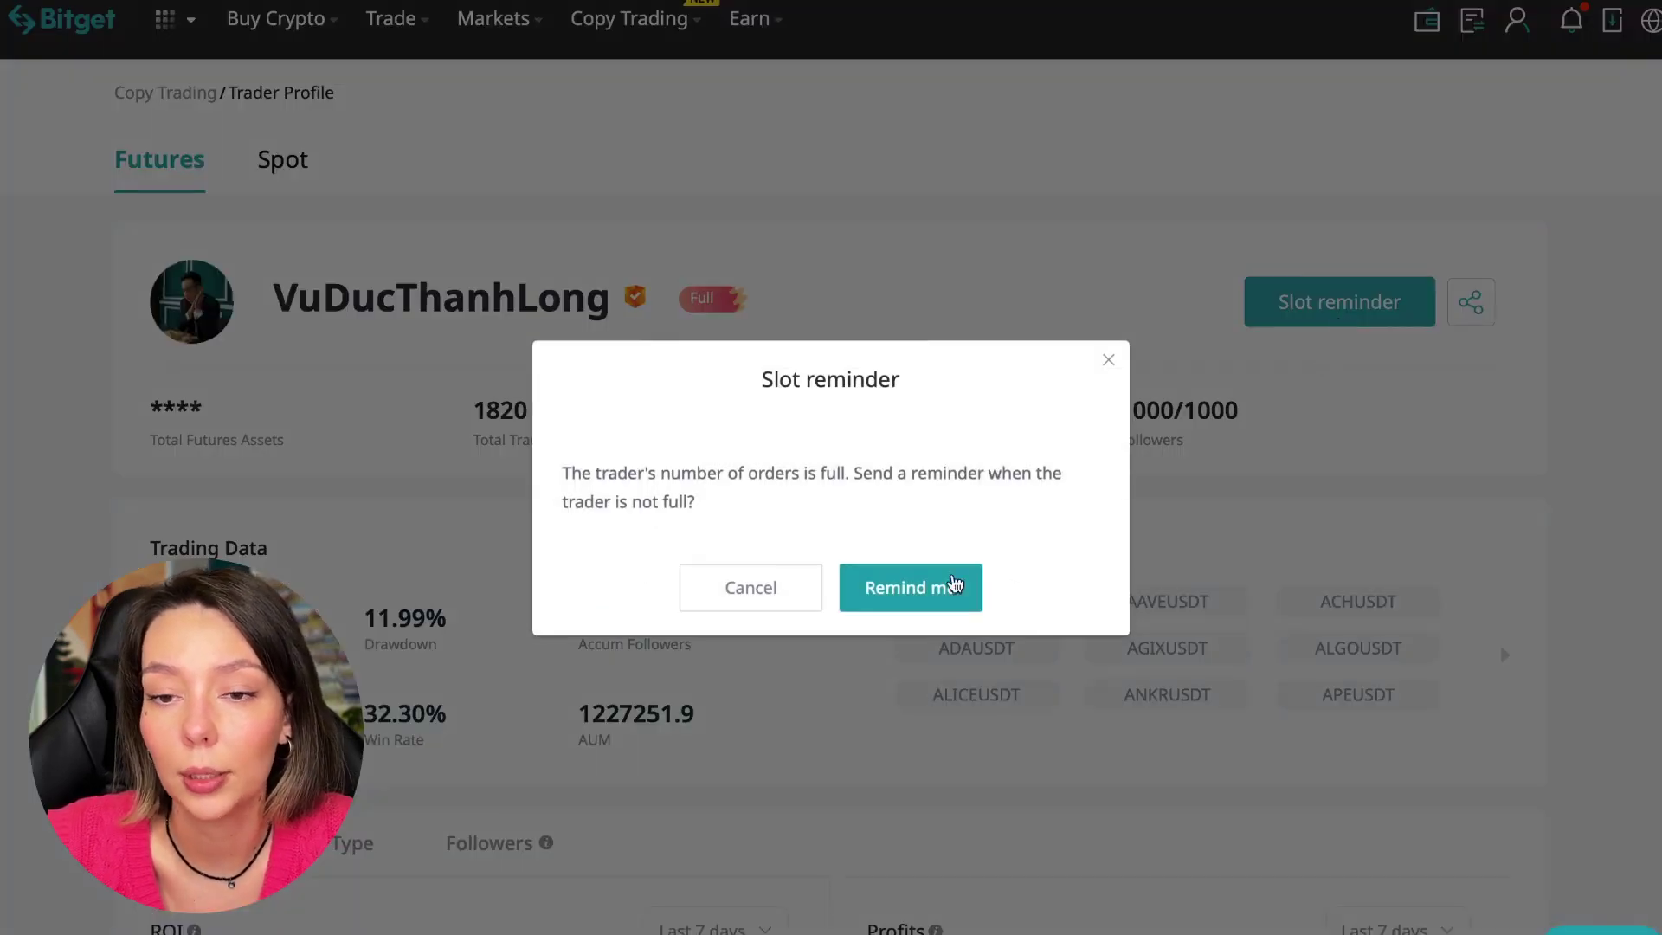
left_click(941, 584)
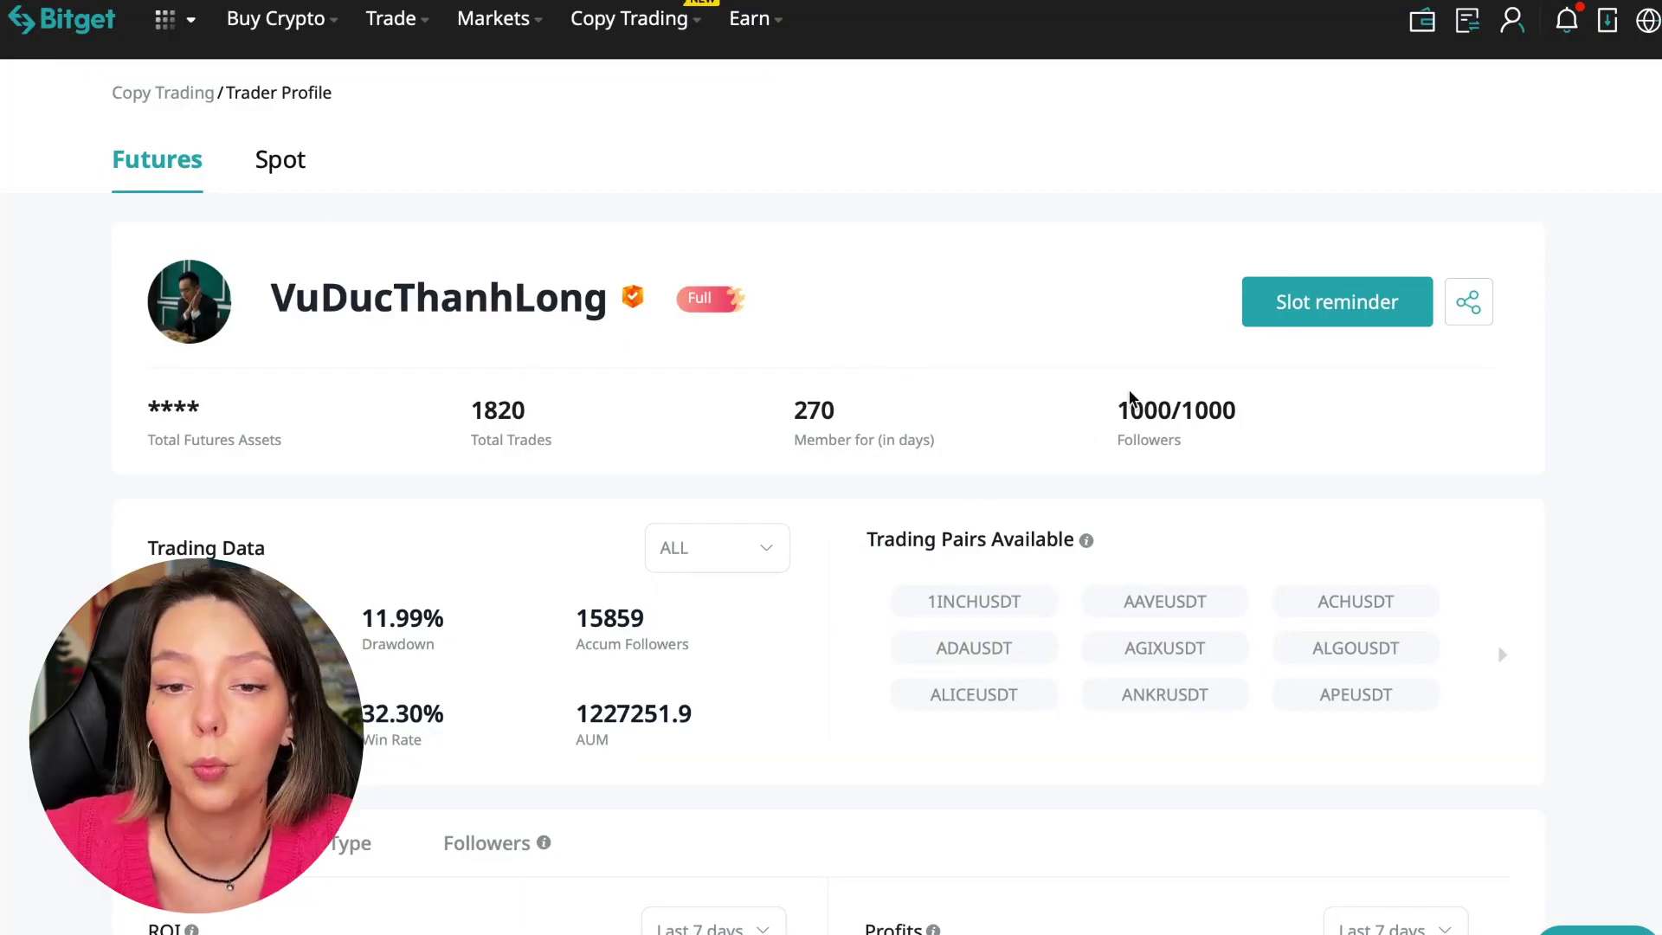
left_click_drag(1114, 403, 1319, 452)
left_click(1317, 453)
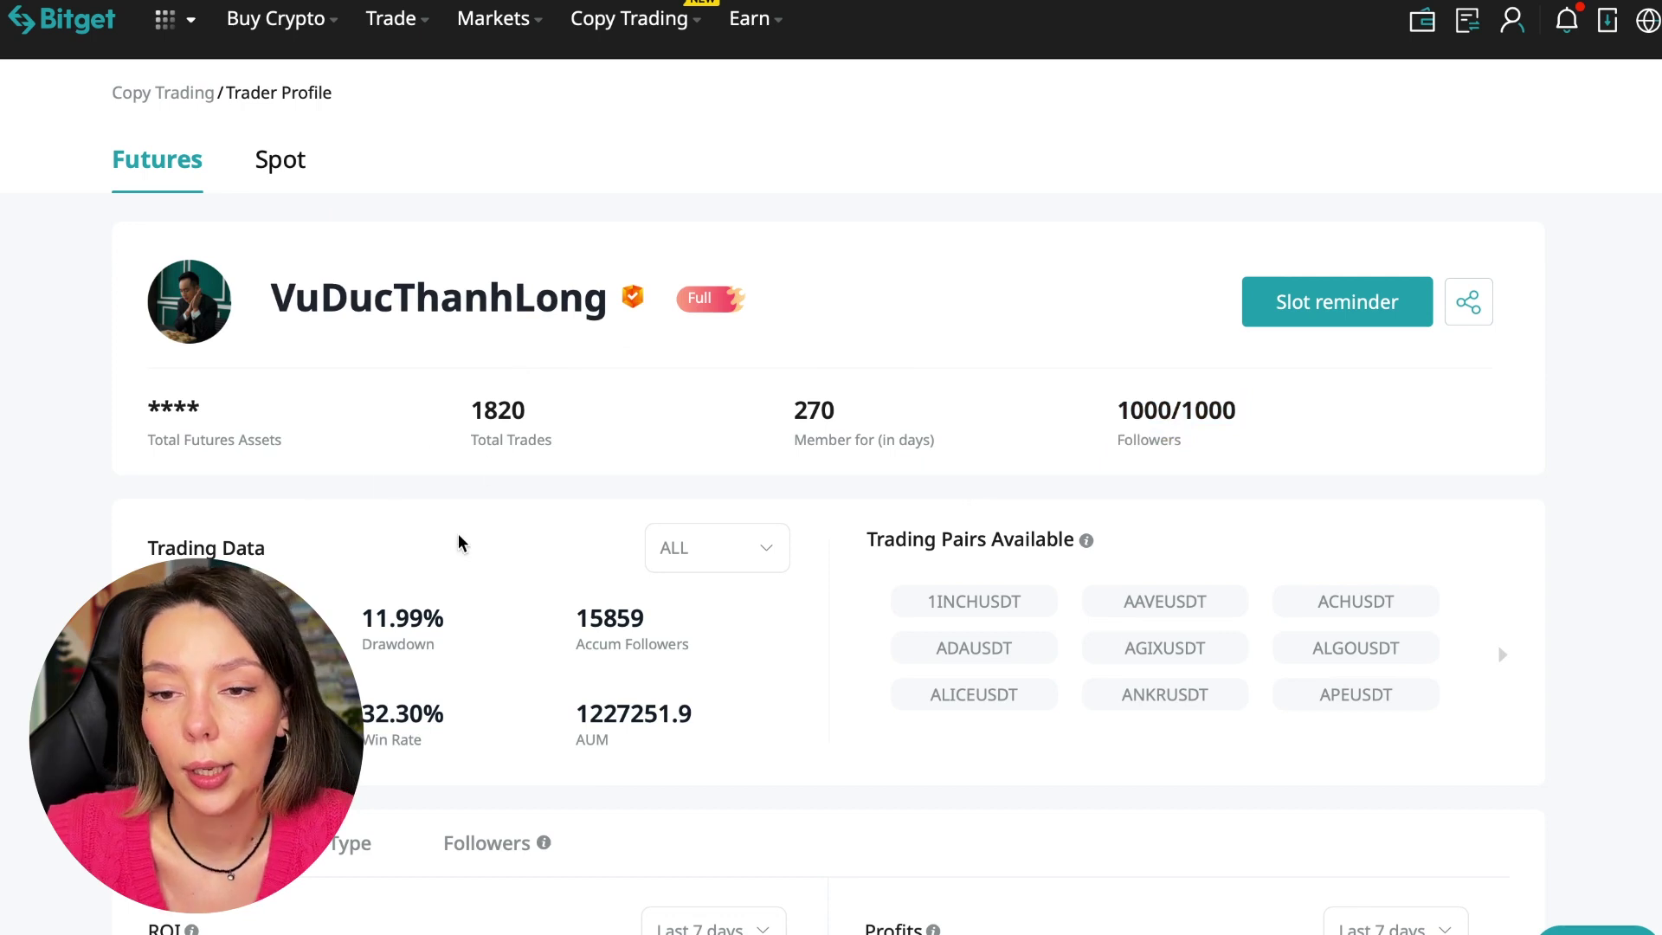
double_click(519, 411)
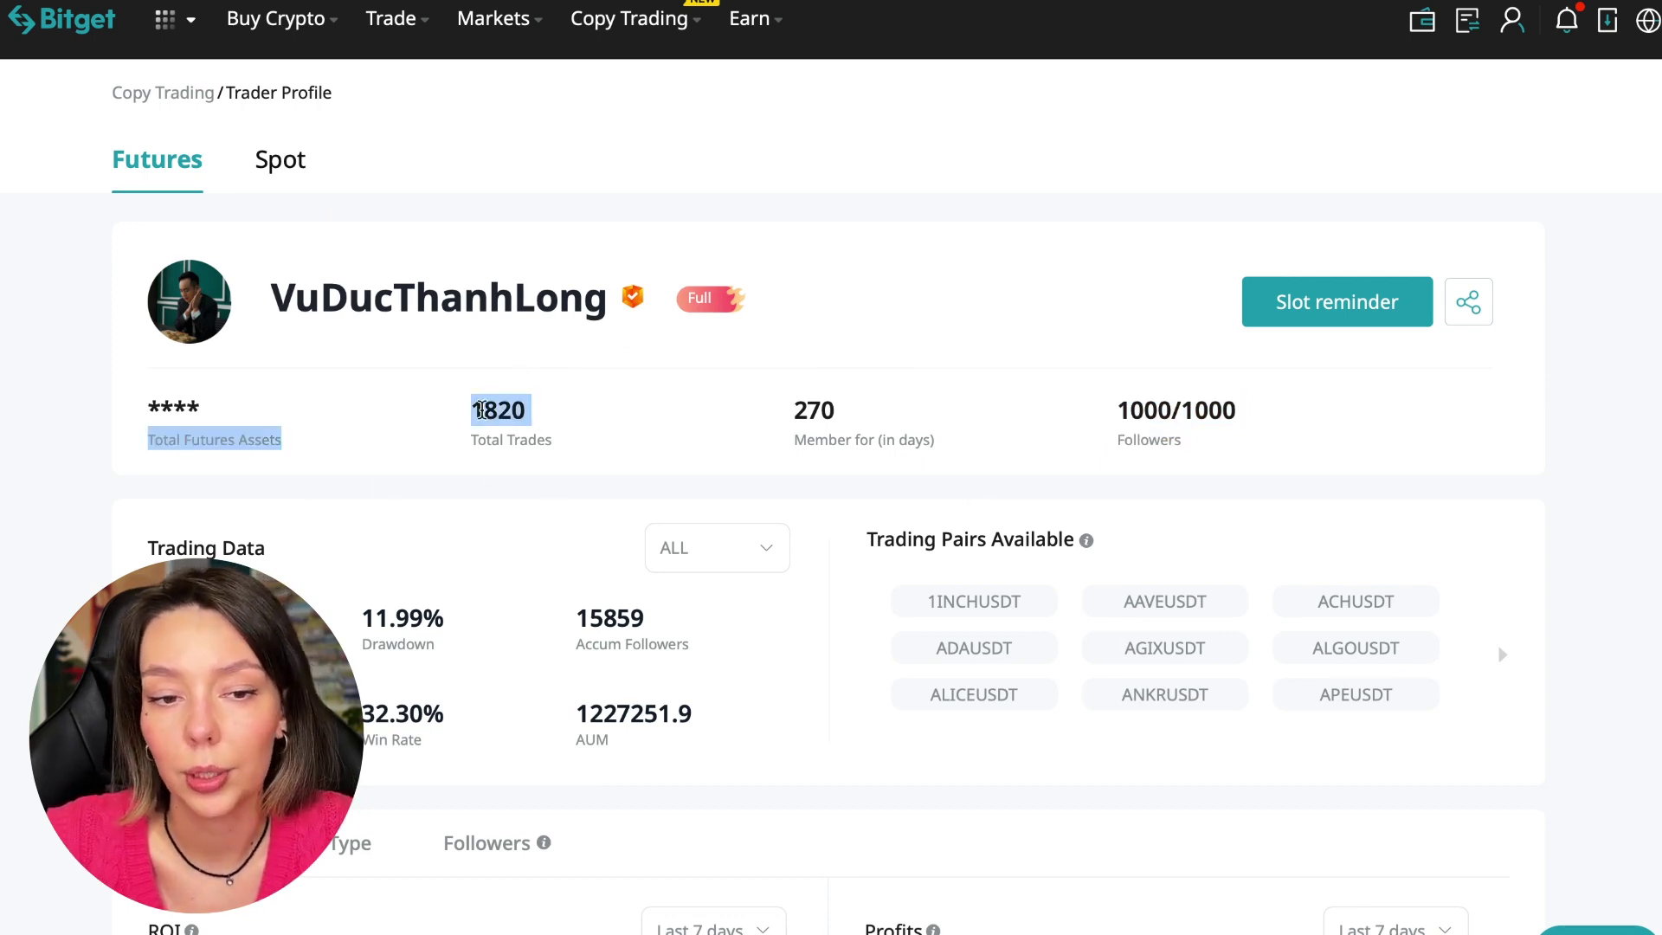
left_click(776, 516)
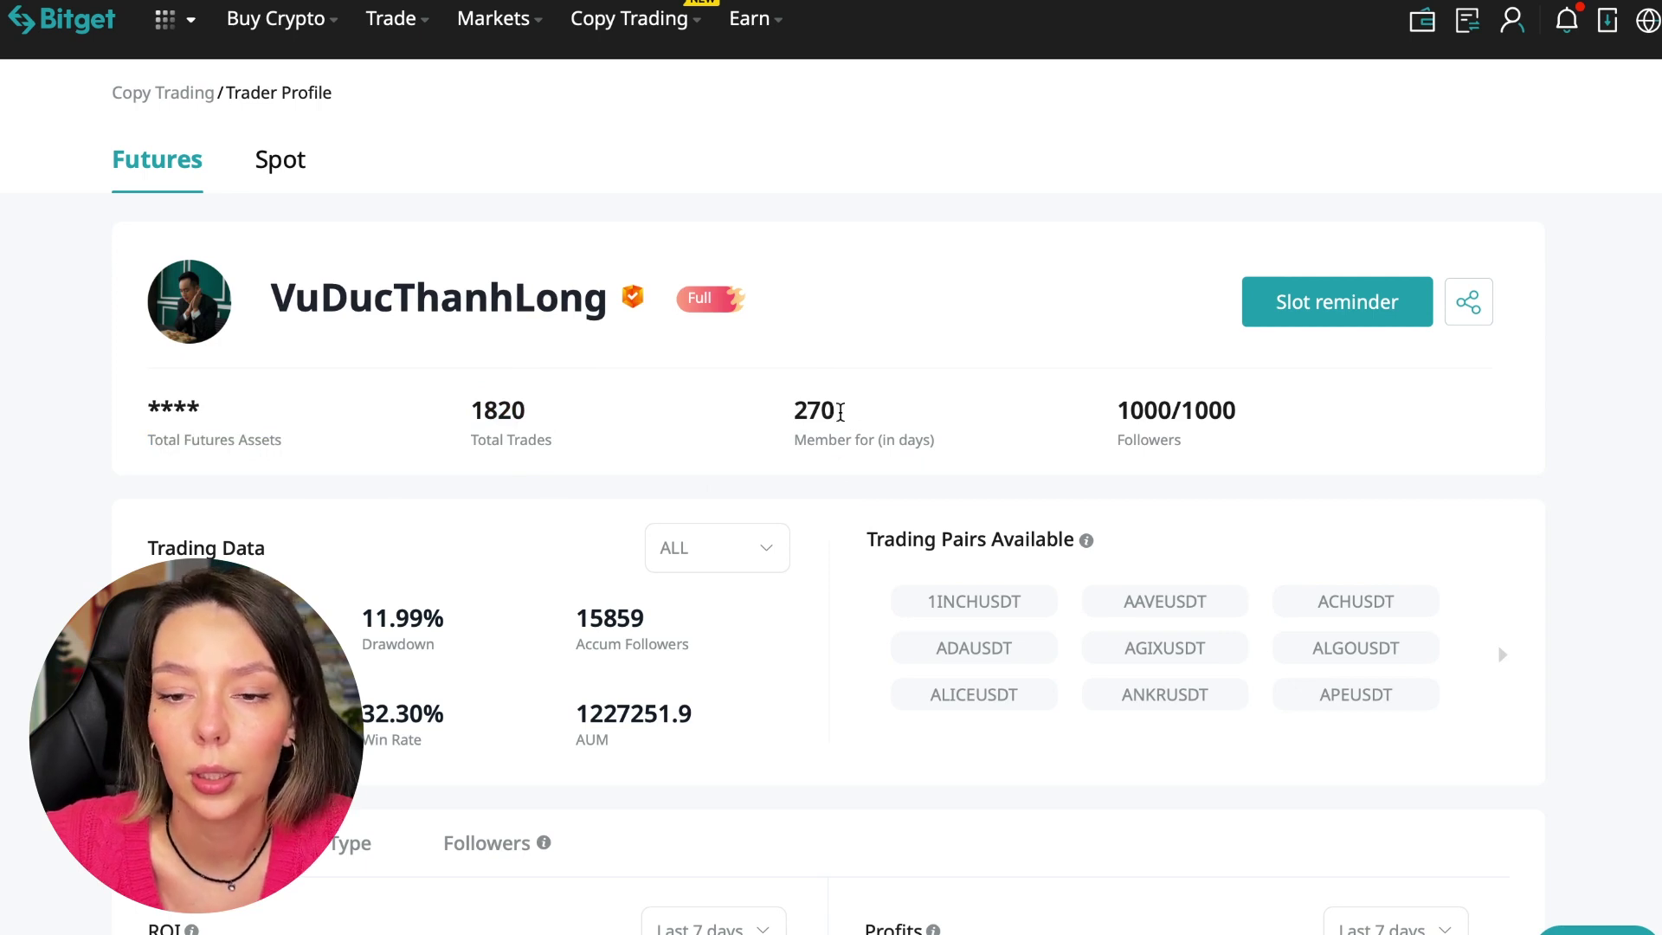
scroll(501, 545, "down", 2)
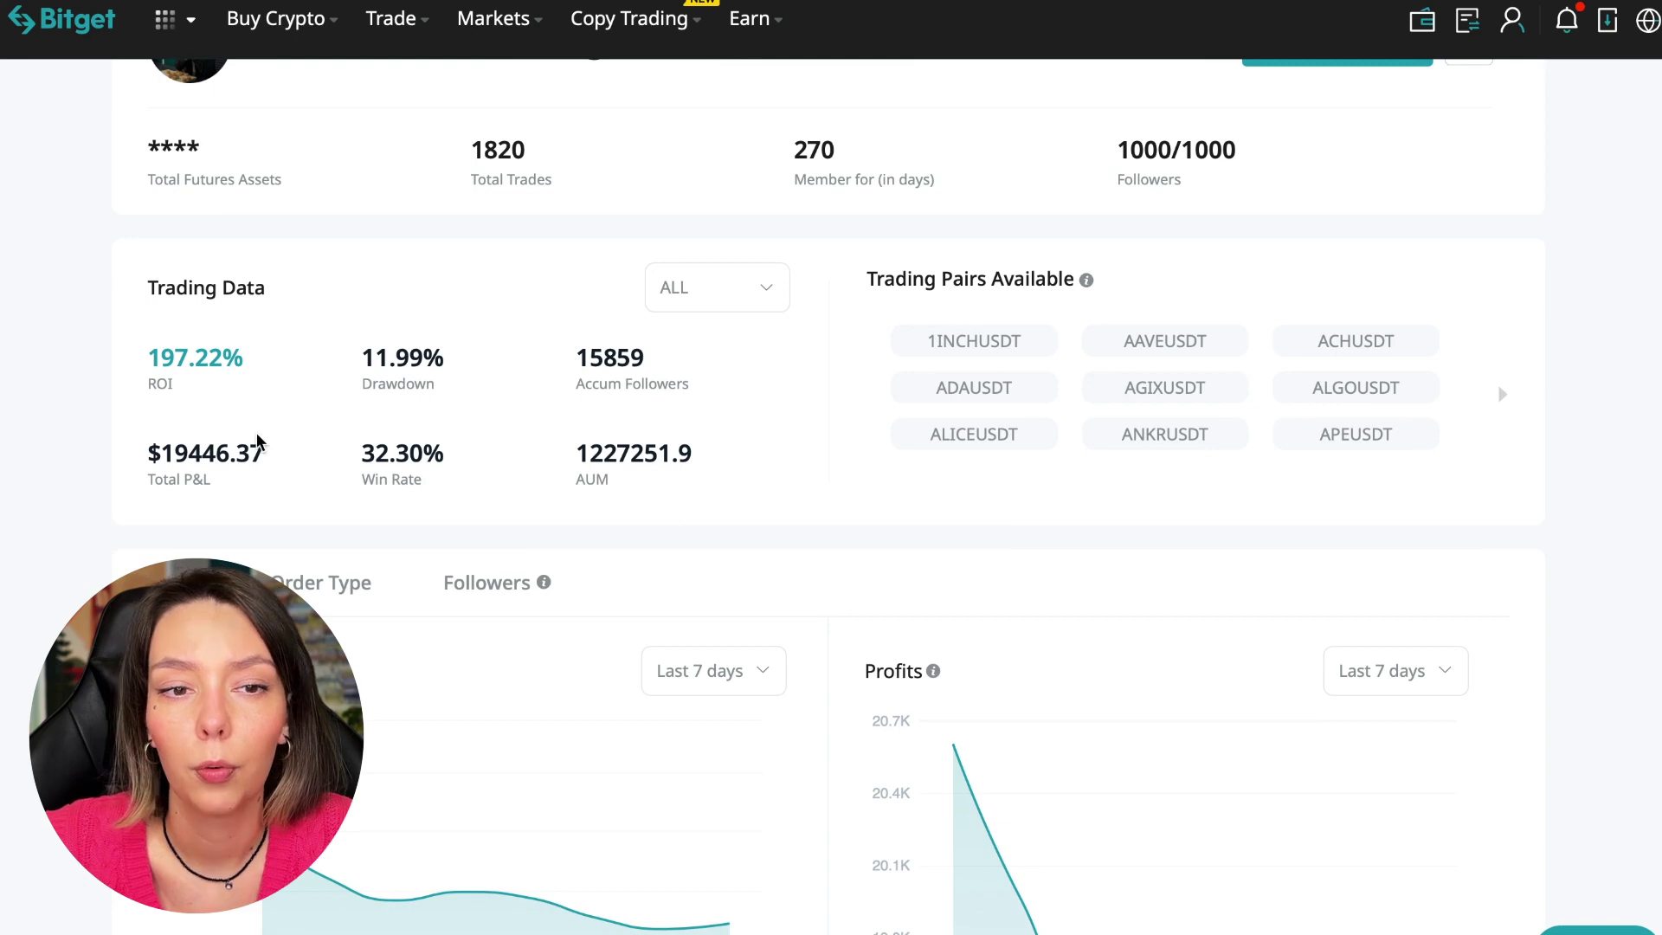
left_click_drag(343, 358, 432, 362)
left_click(461, 374)
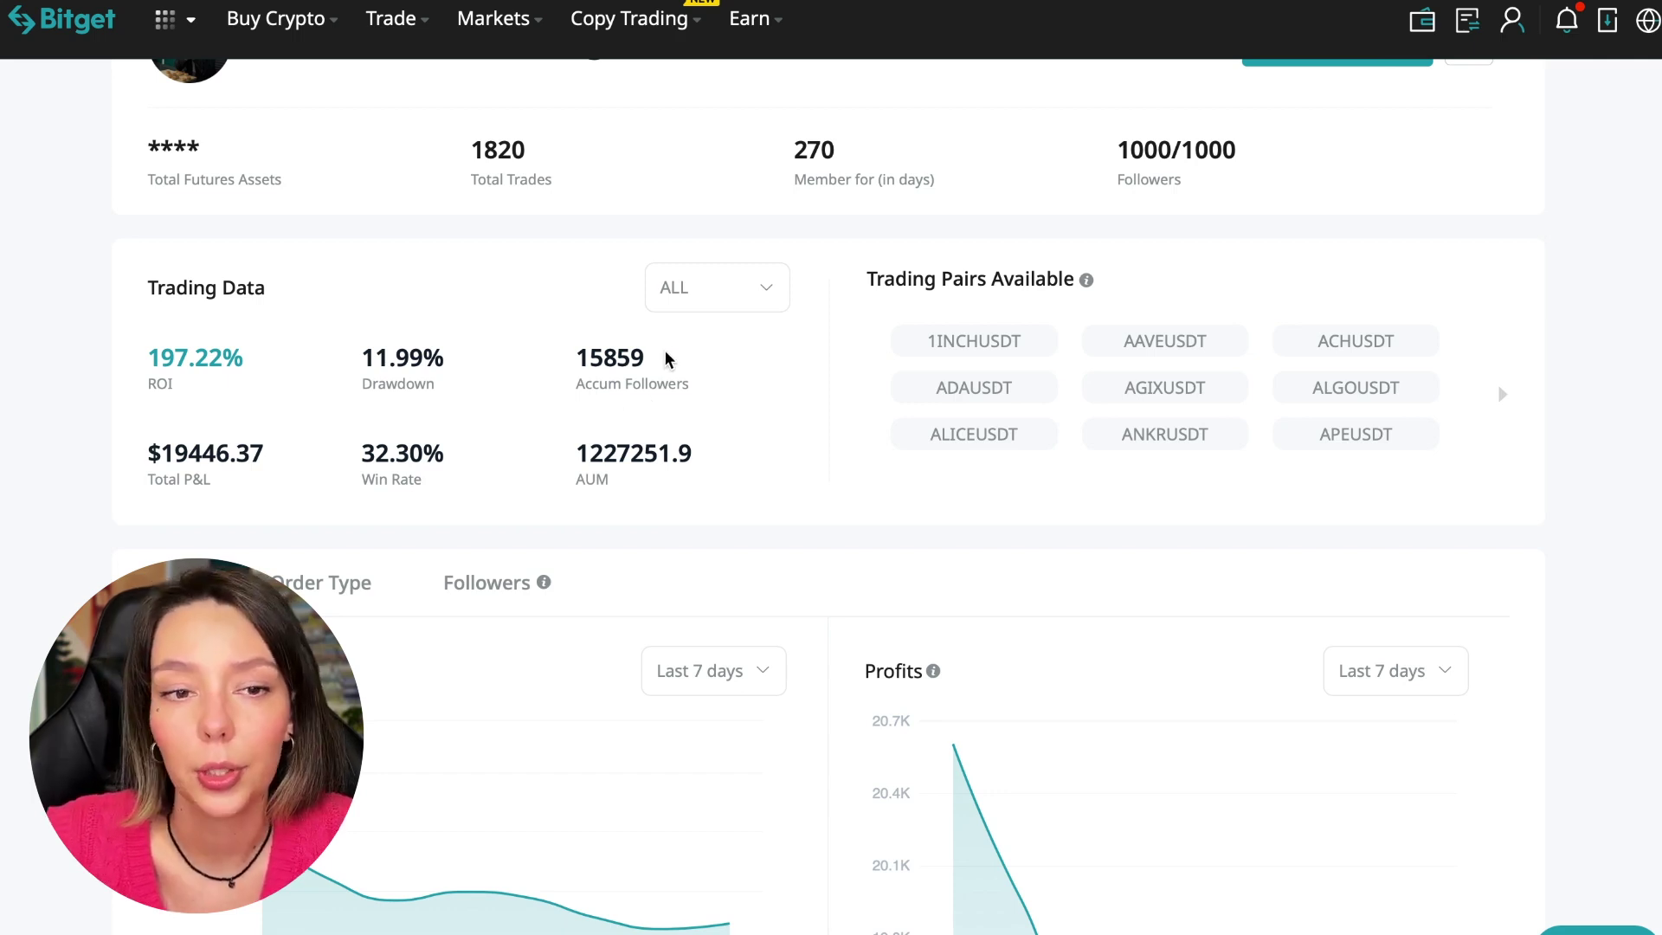
scroll(665, 350, "up", 2)
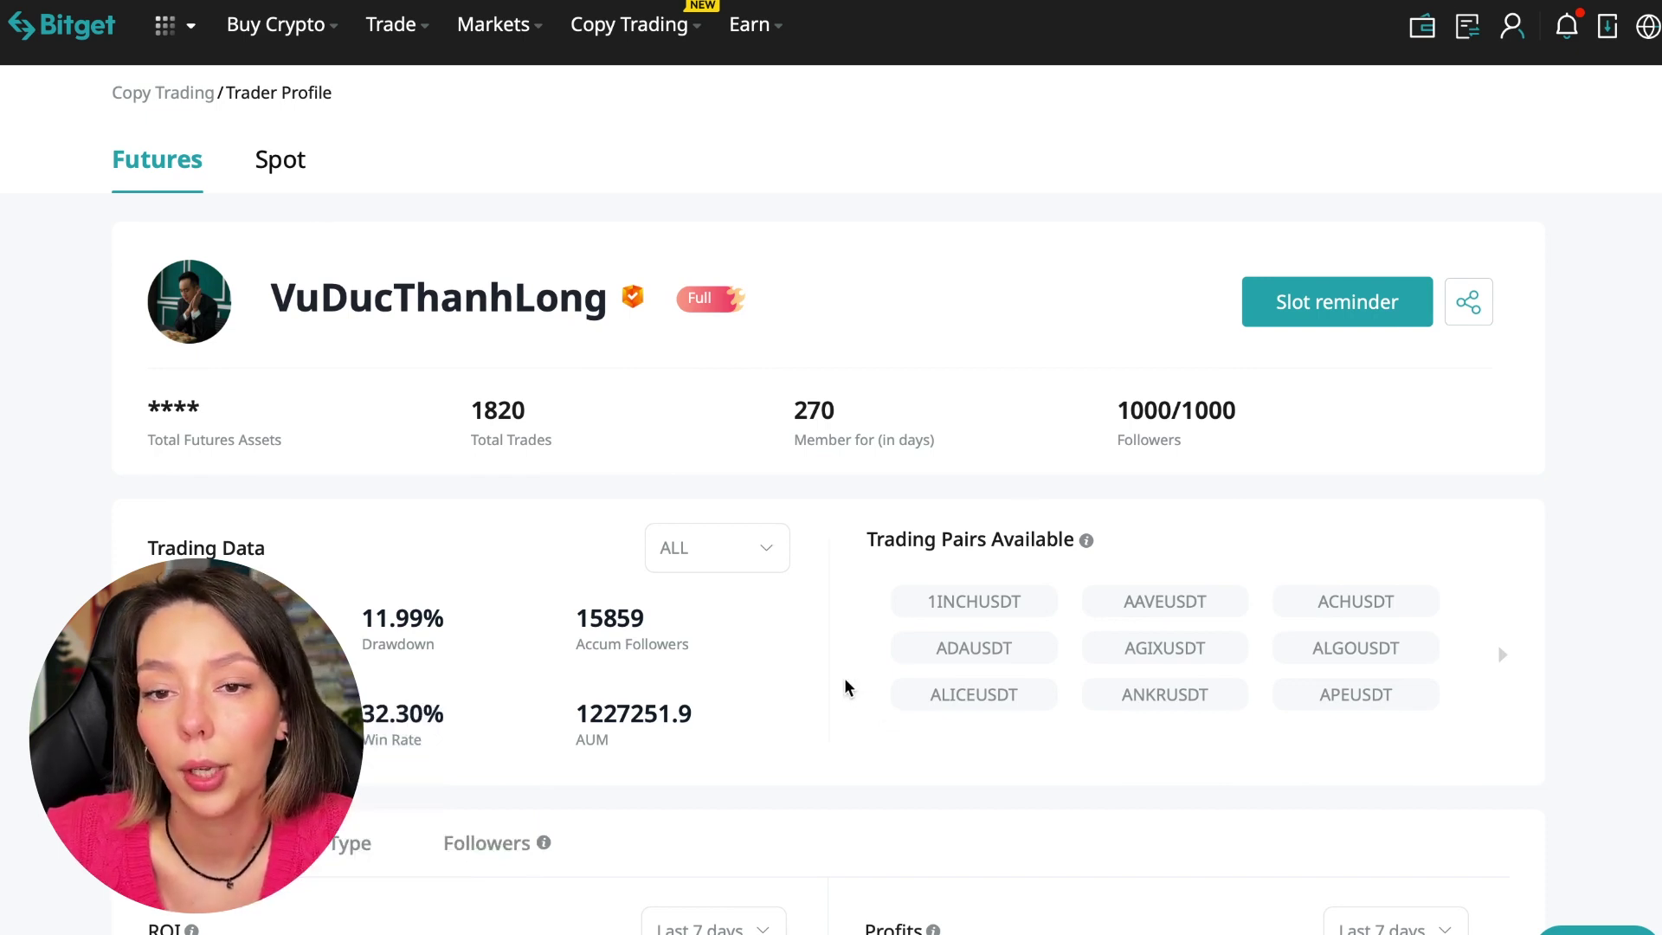
scroll(844, 678, "down", 2)
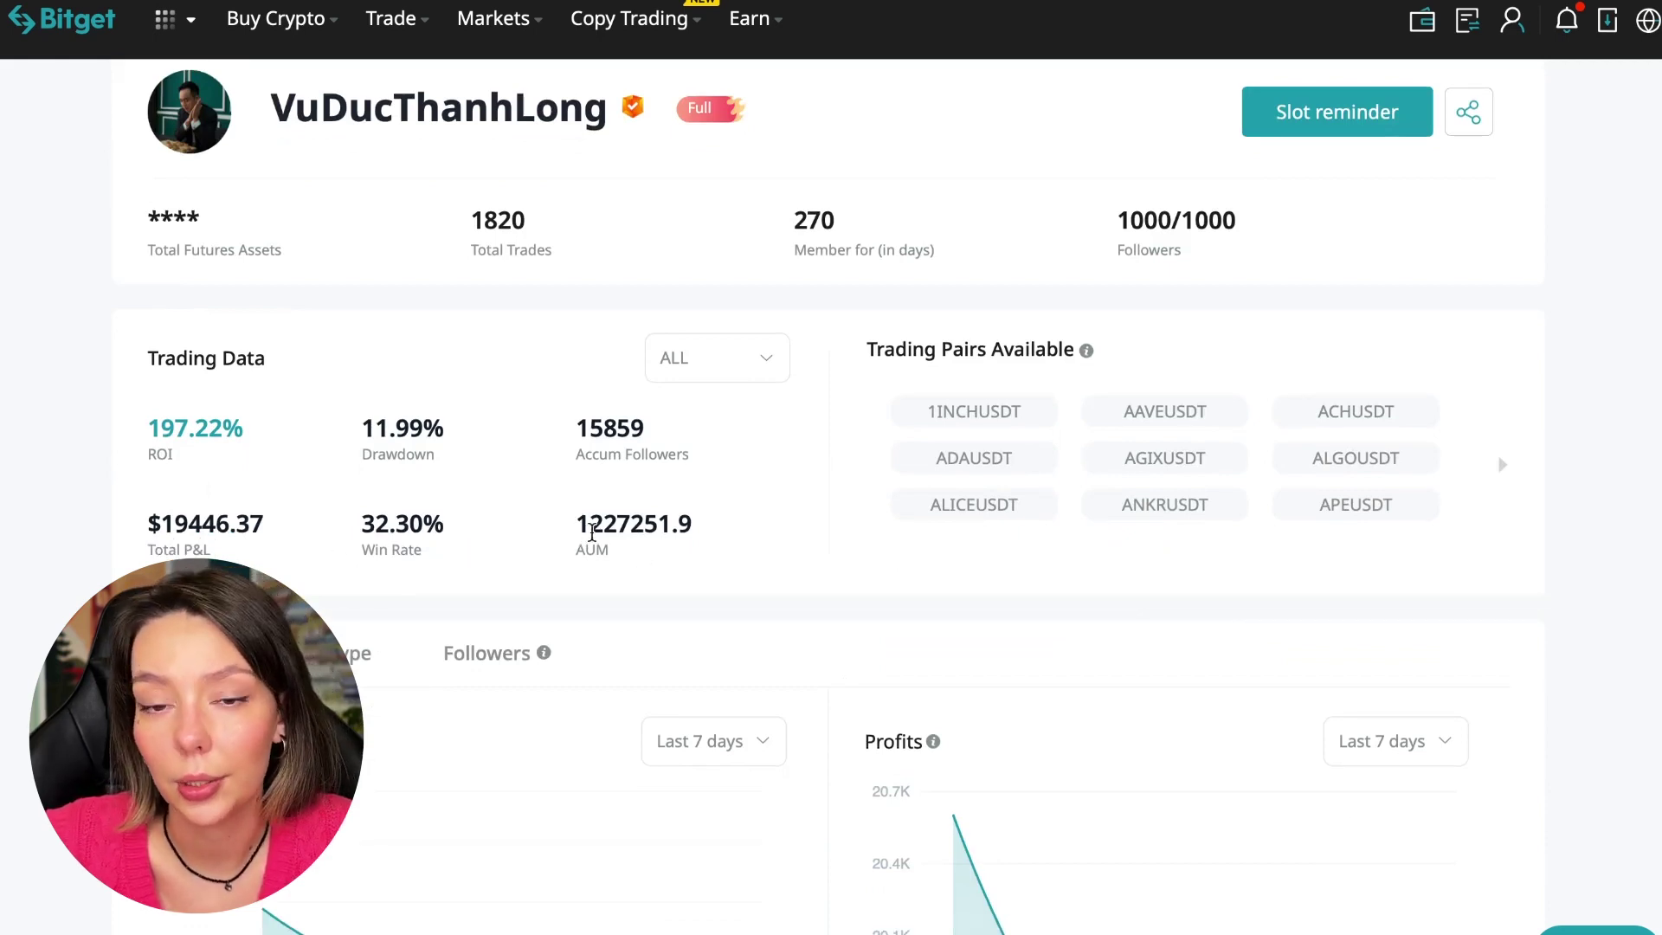
left_click_drag(592, 532, 631, 530)
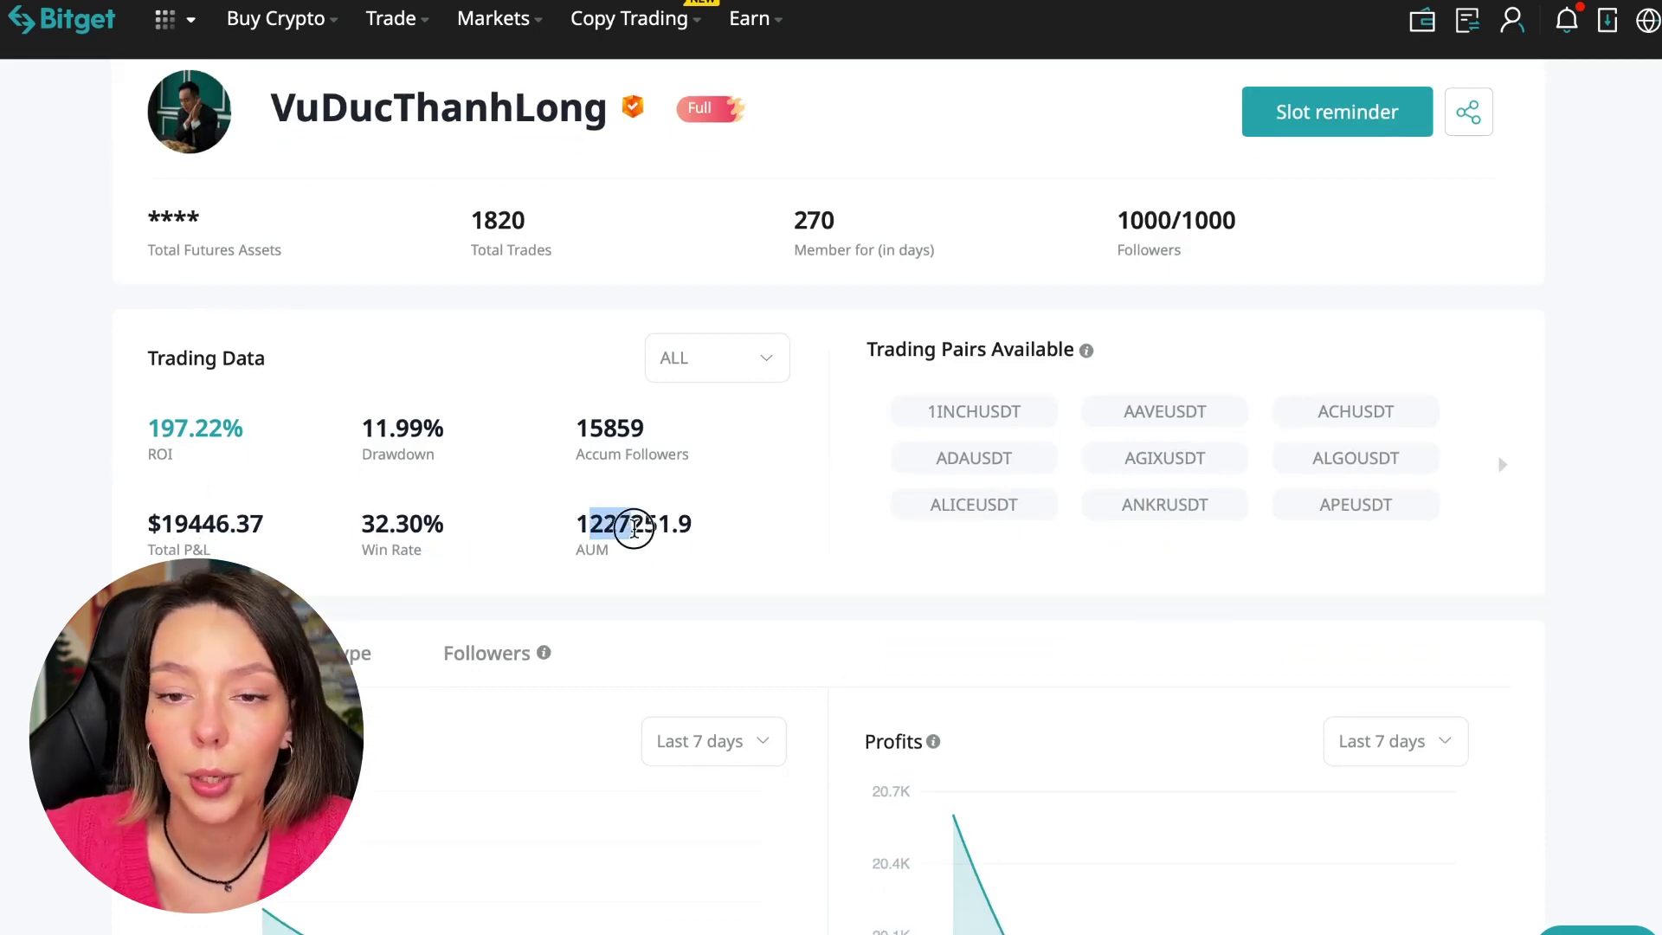
left_click(690, 552)
scroll(823, 593, "down", 3)
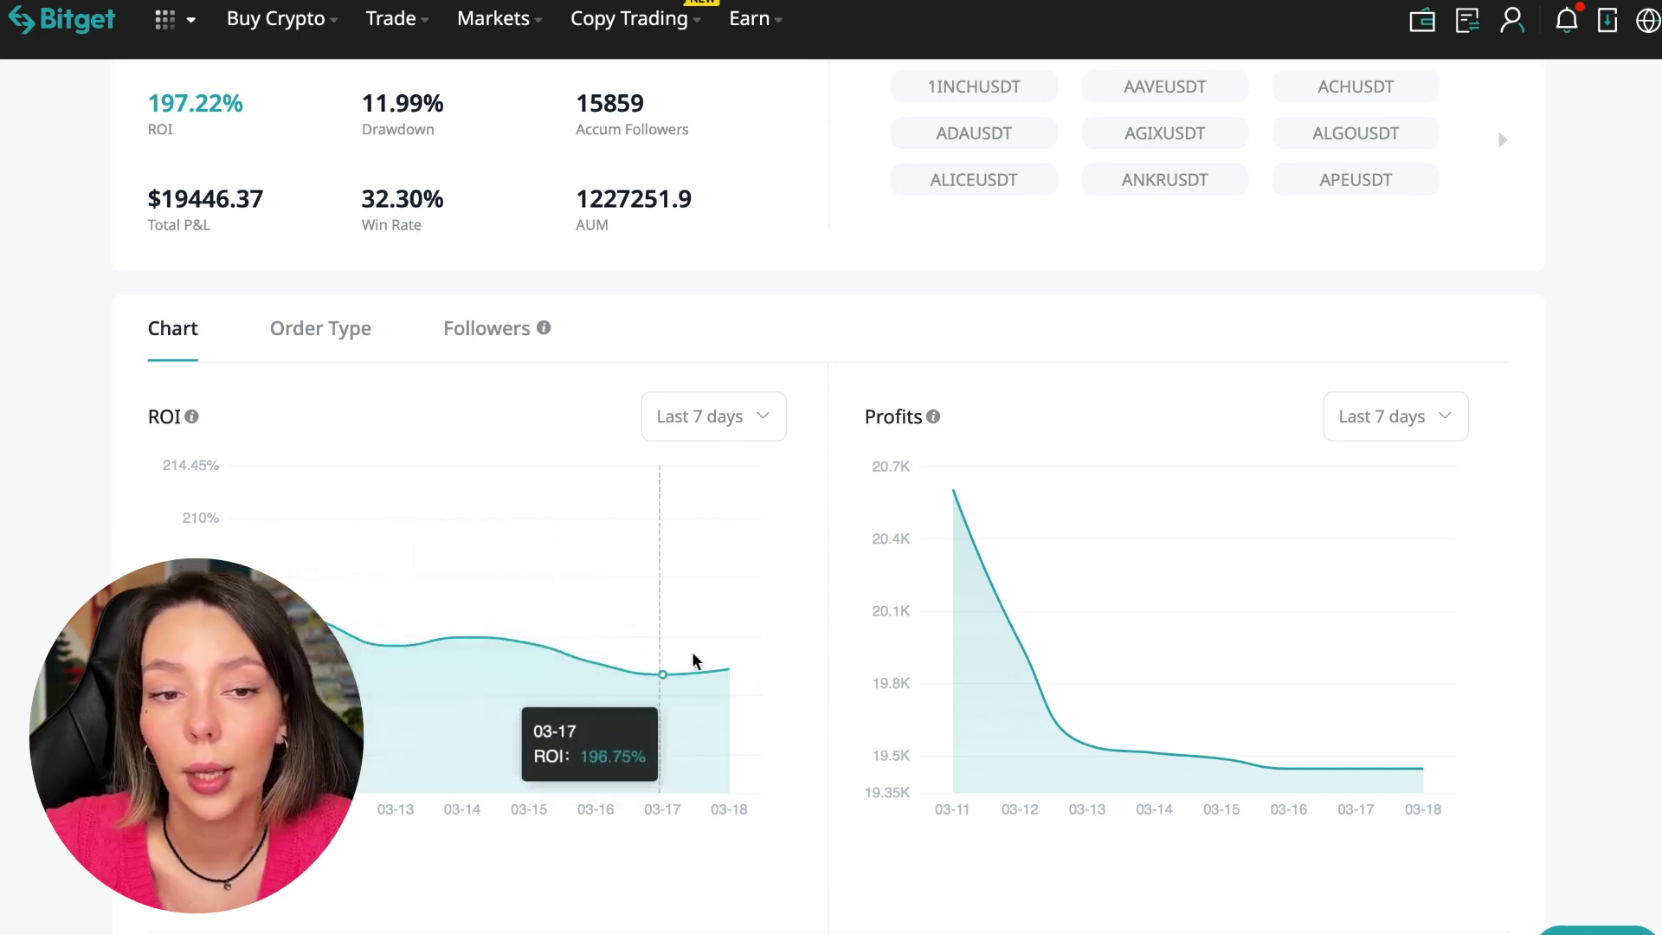
left_click(728, 416)
left_click(733, 594)
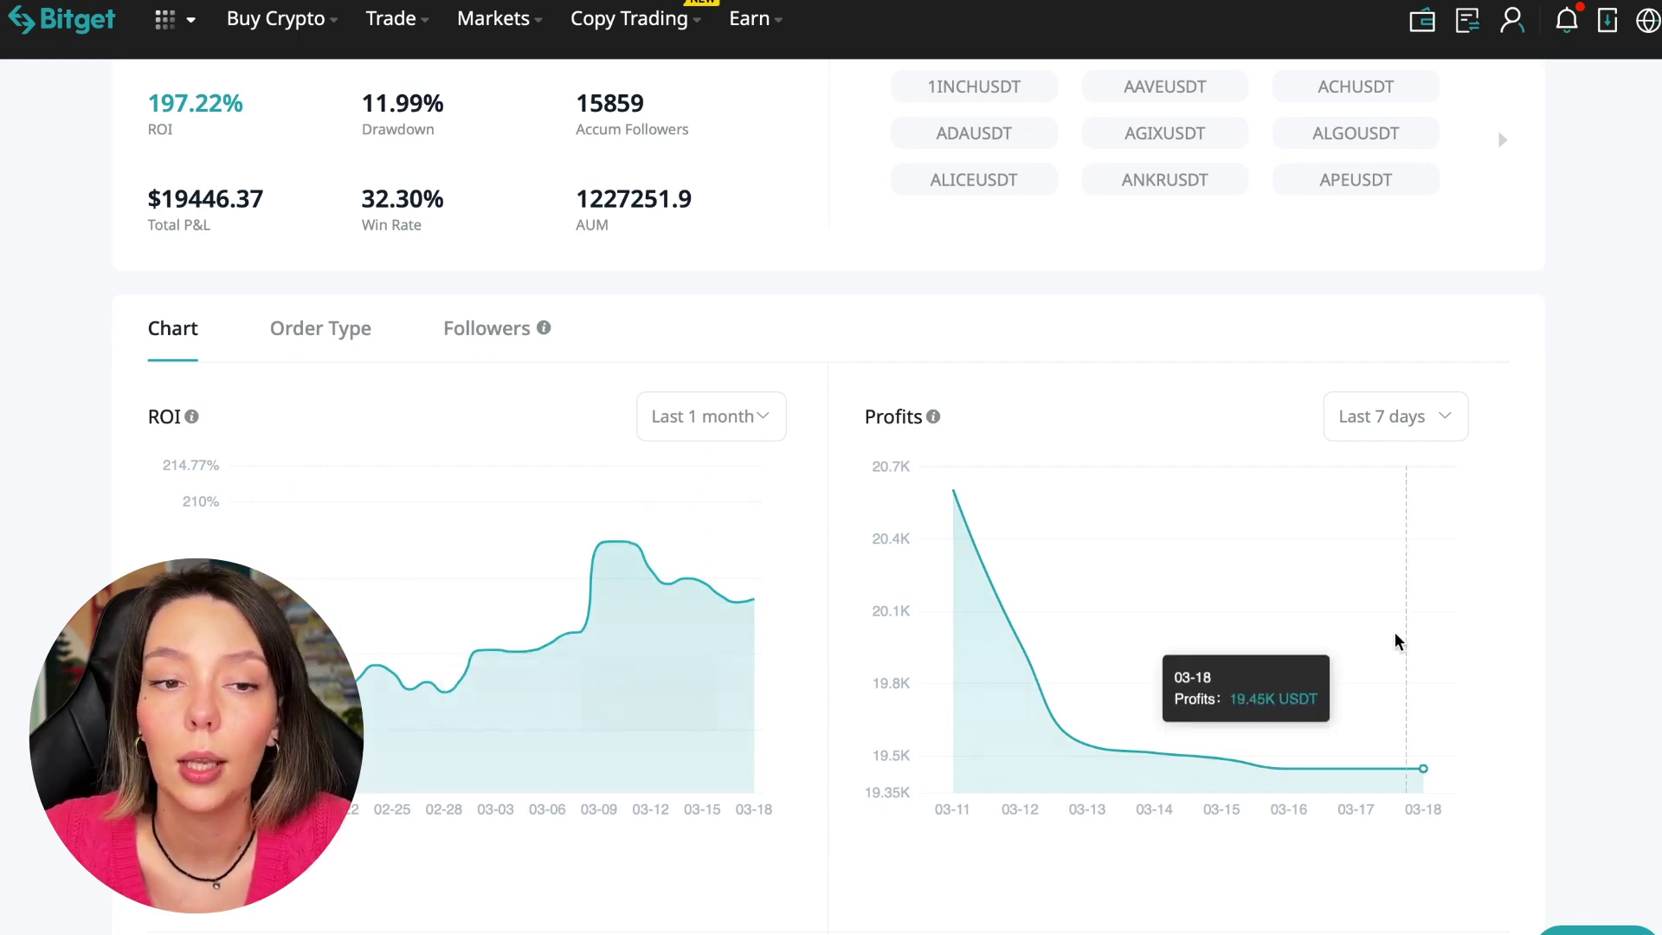
left_click(1431, 424)
left_click(1403, 596)
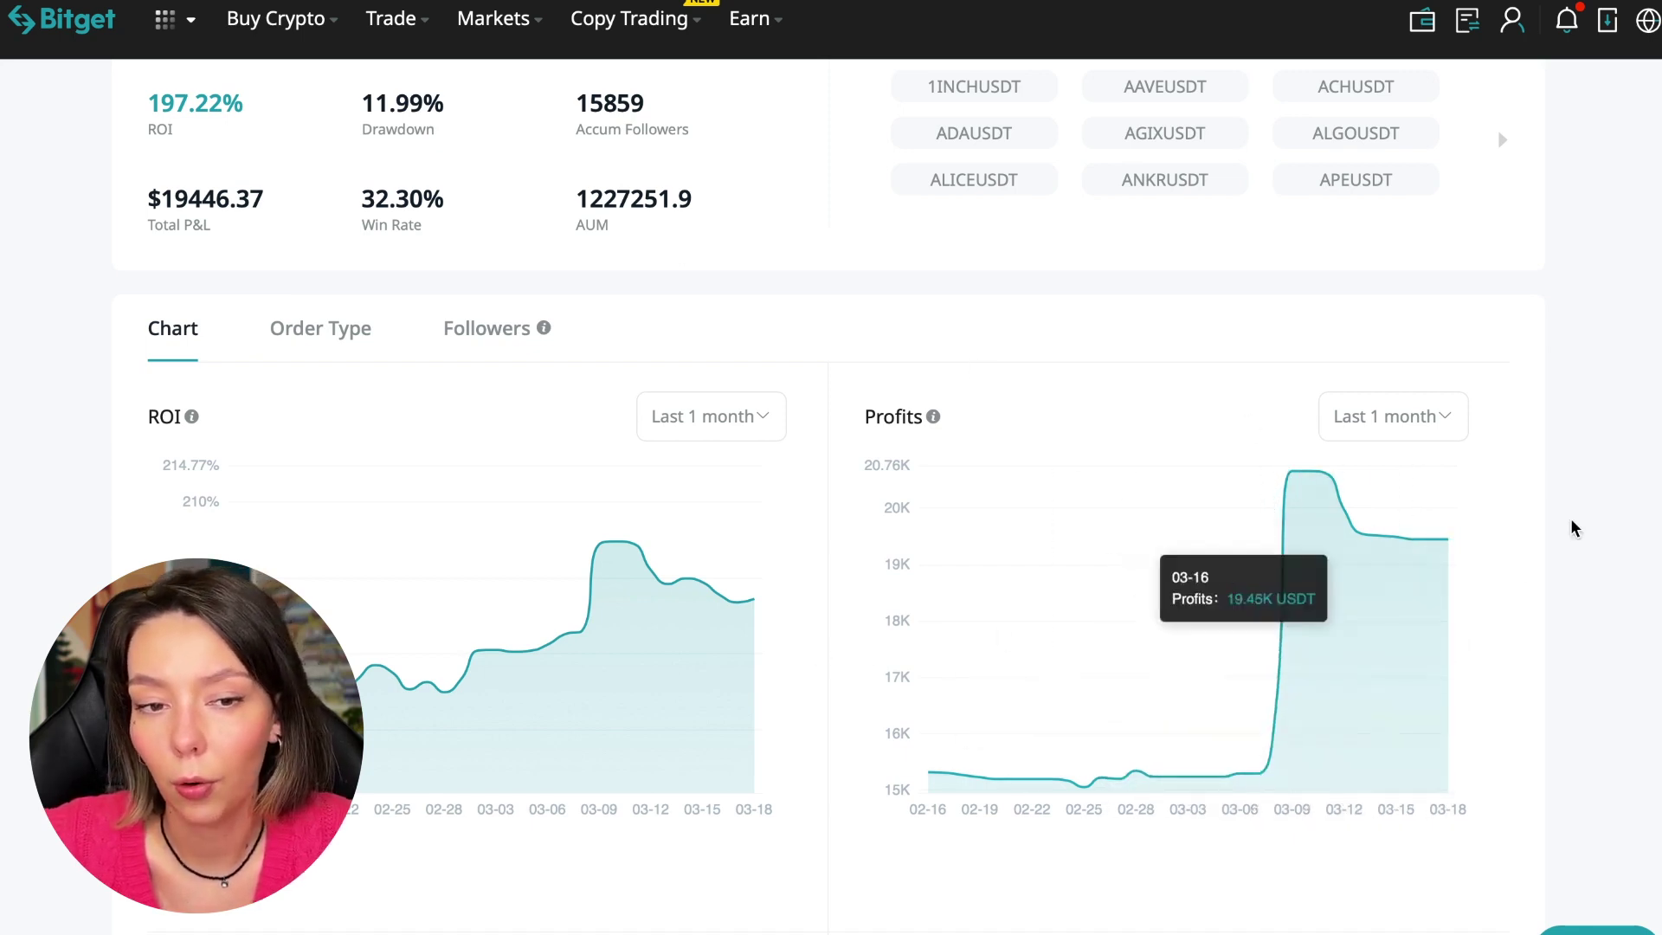
scroll(1578, 638, "down", 5)
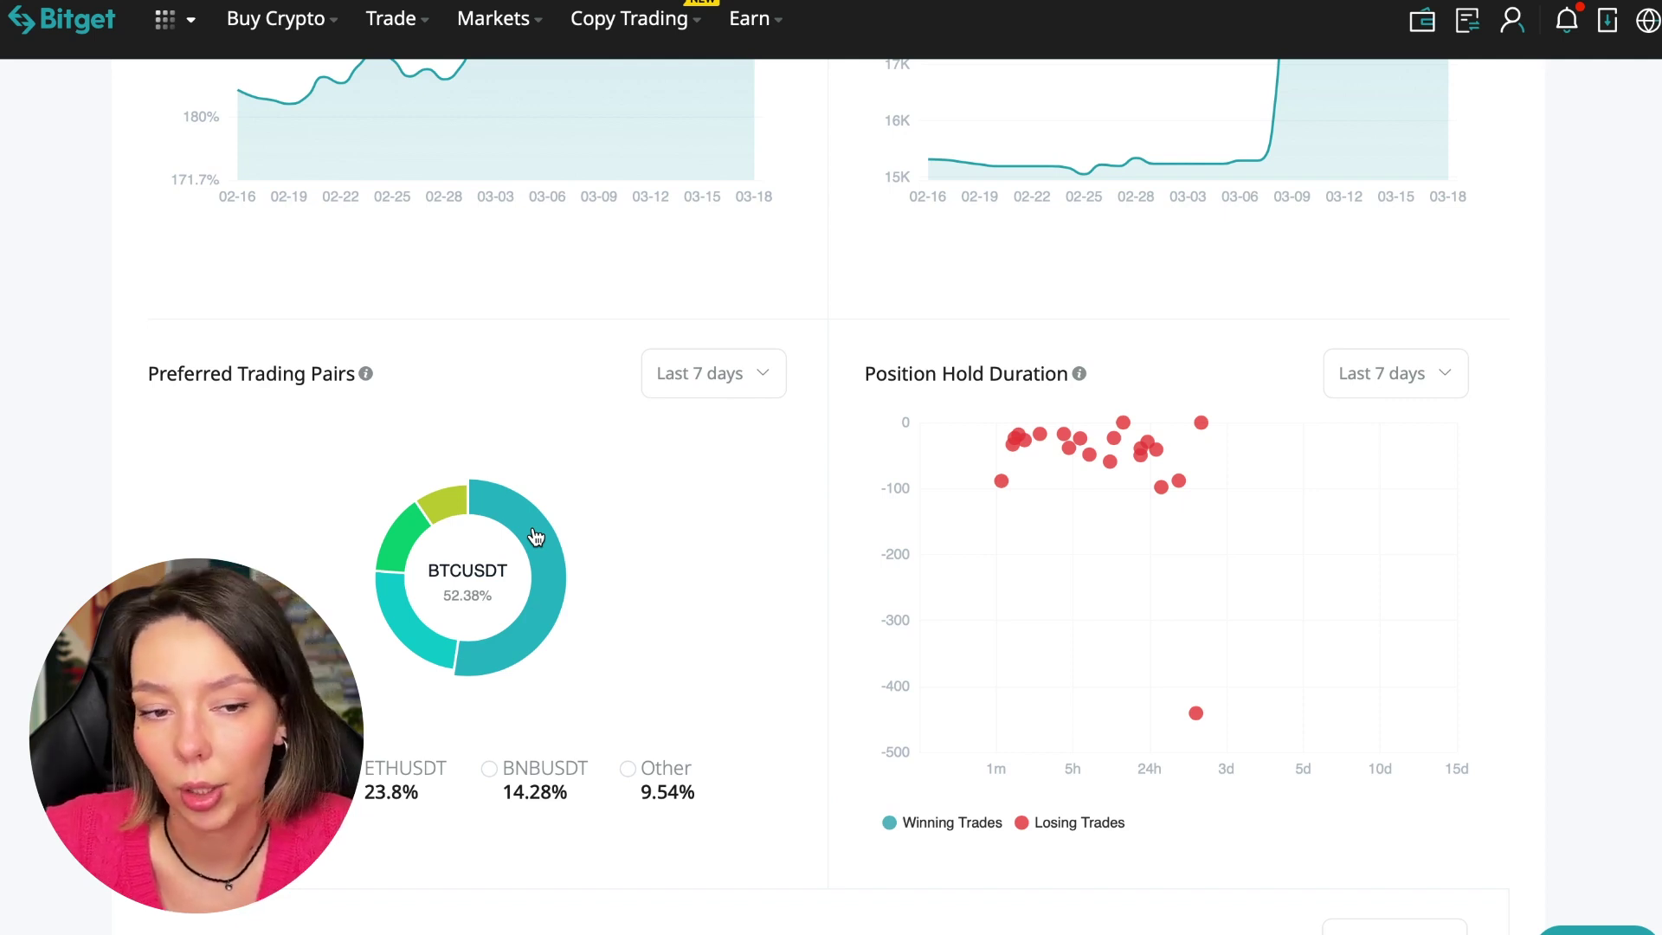
scroll(1609, 555, "down", 4)
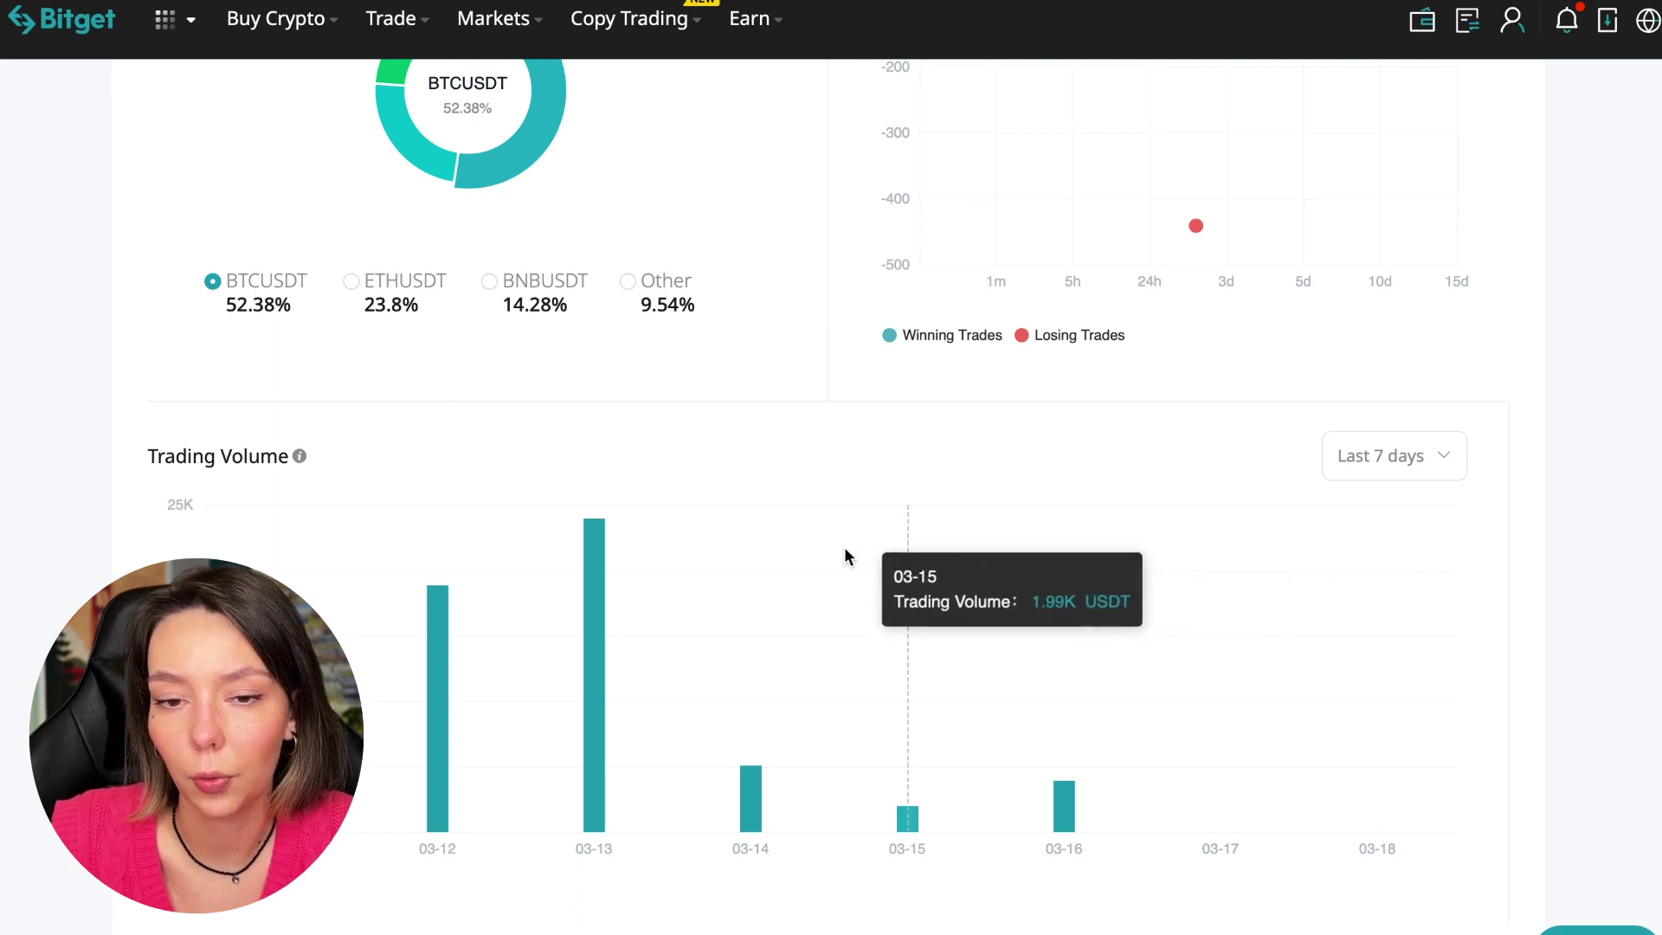
mouse_move(437, 708)
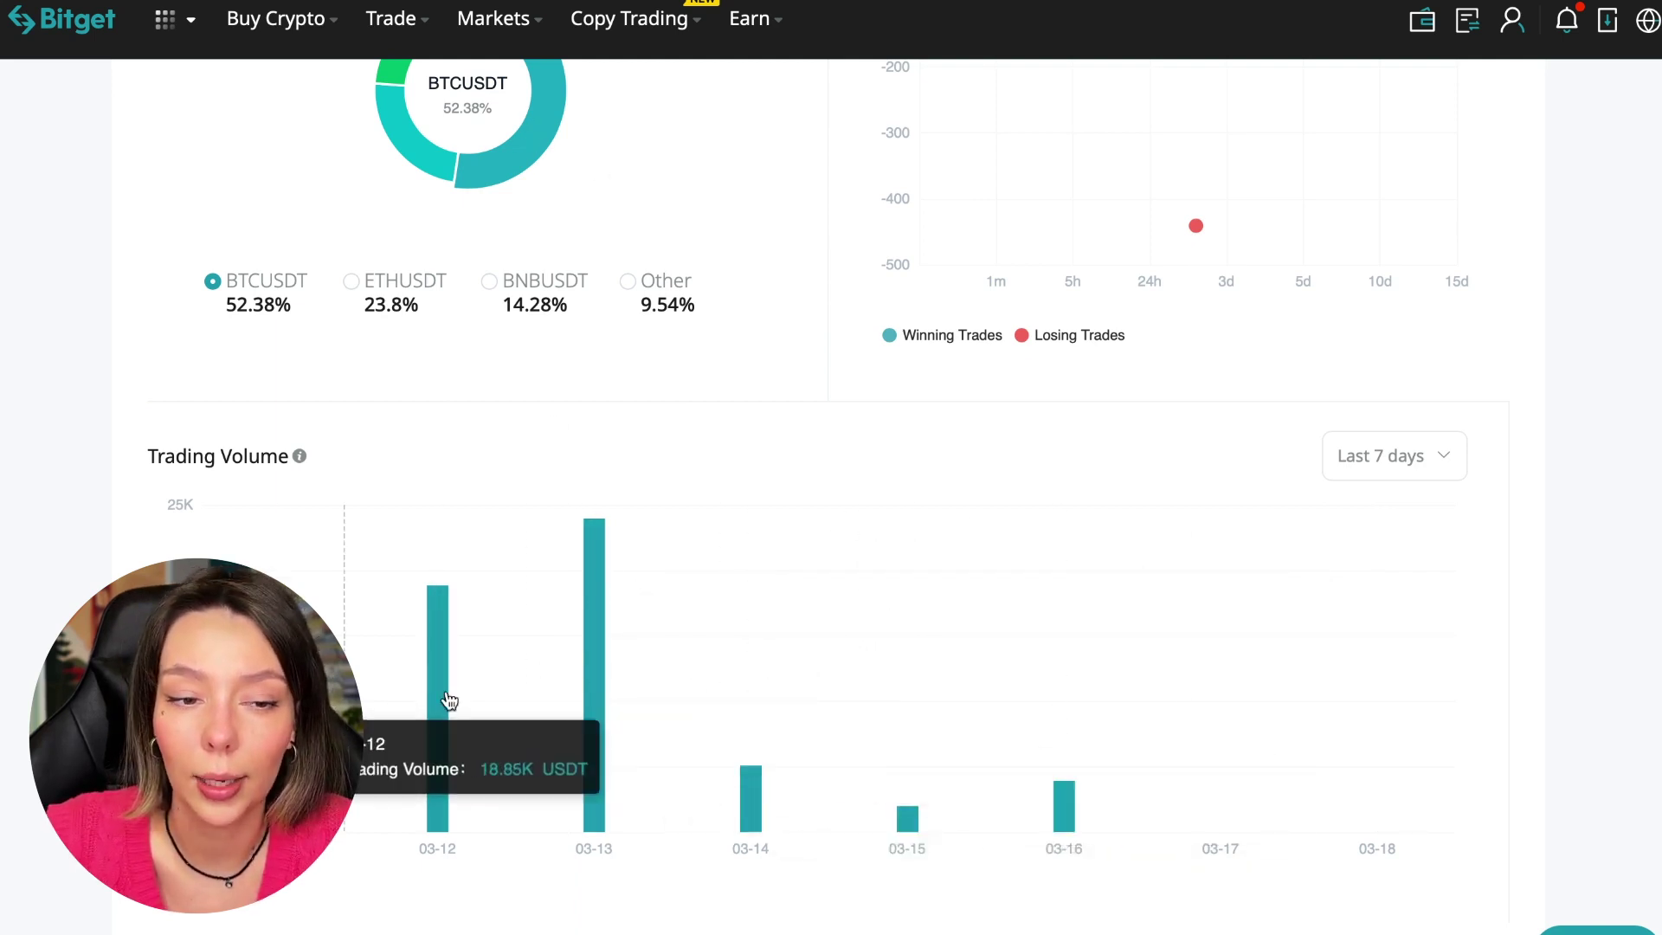
Set the Trading Volume range to the last 1 month.
left_click(1420, 465)
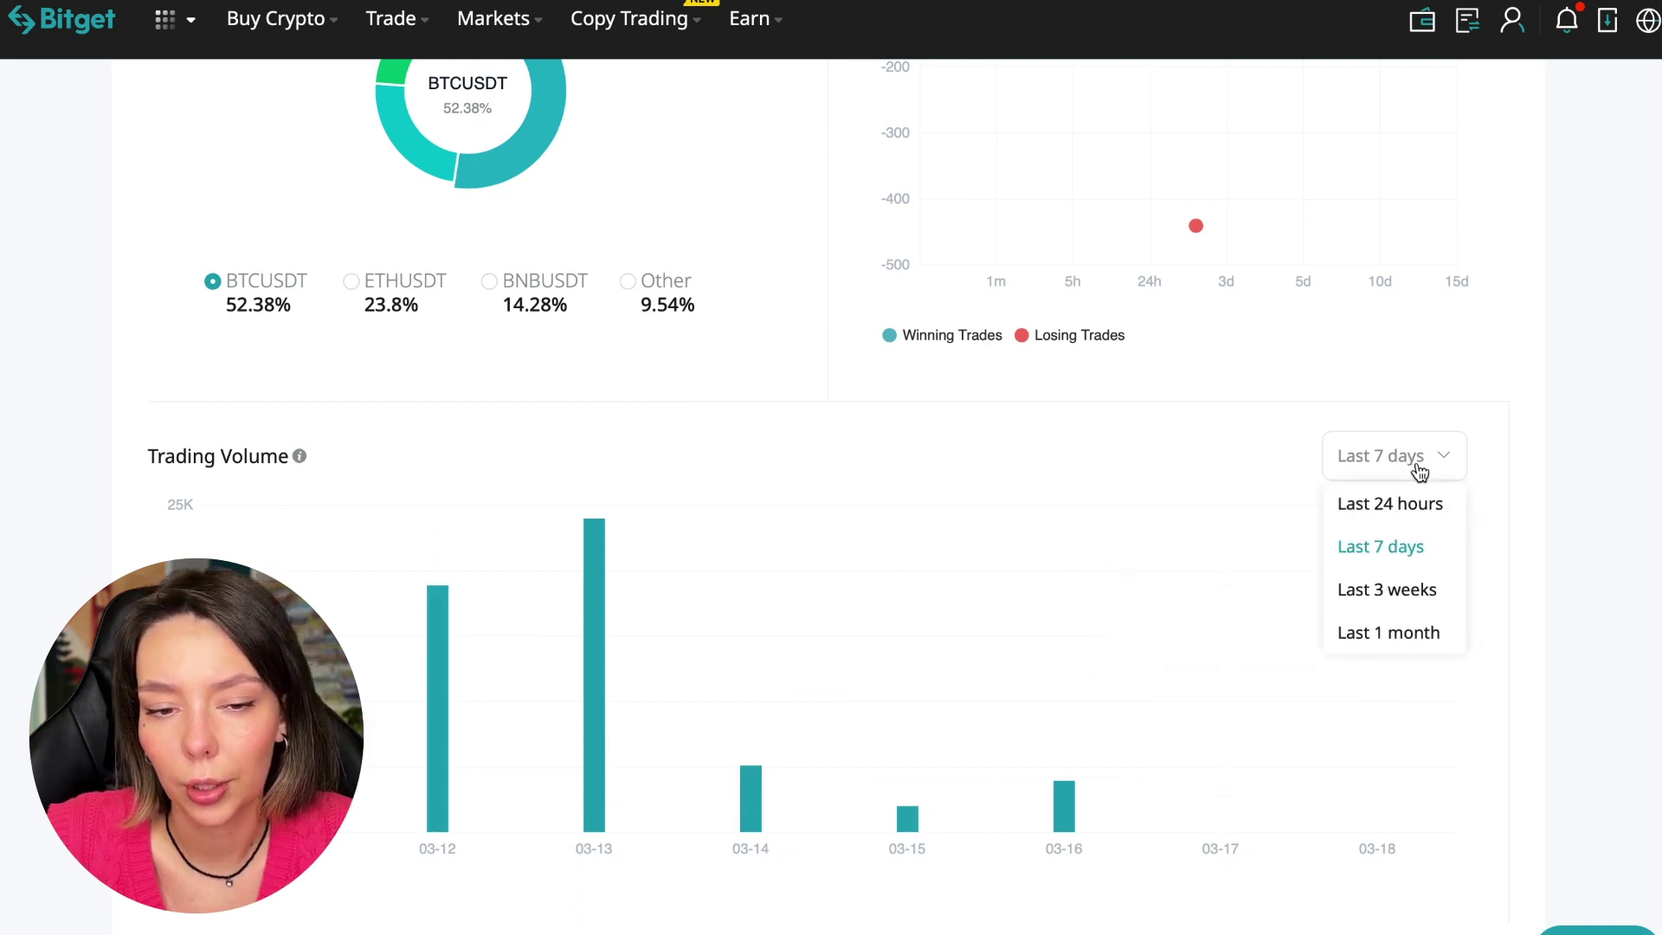
left_click(1392, 632)
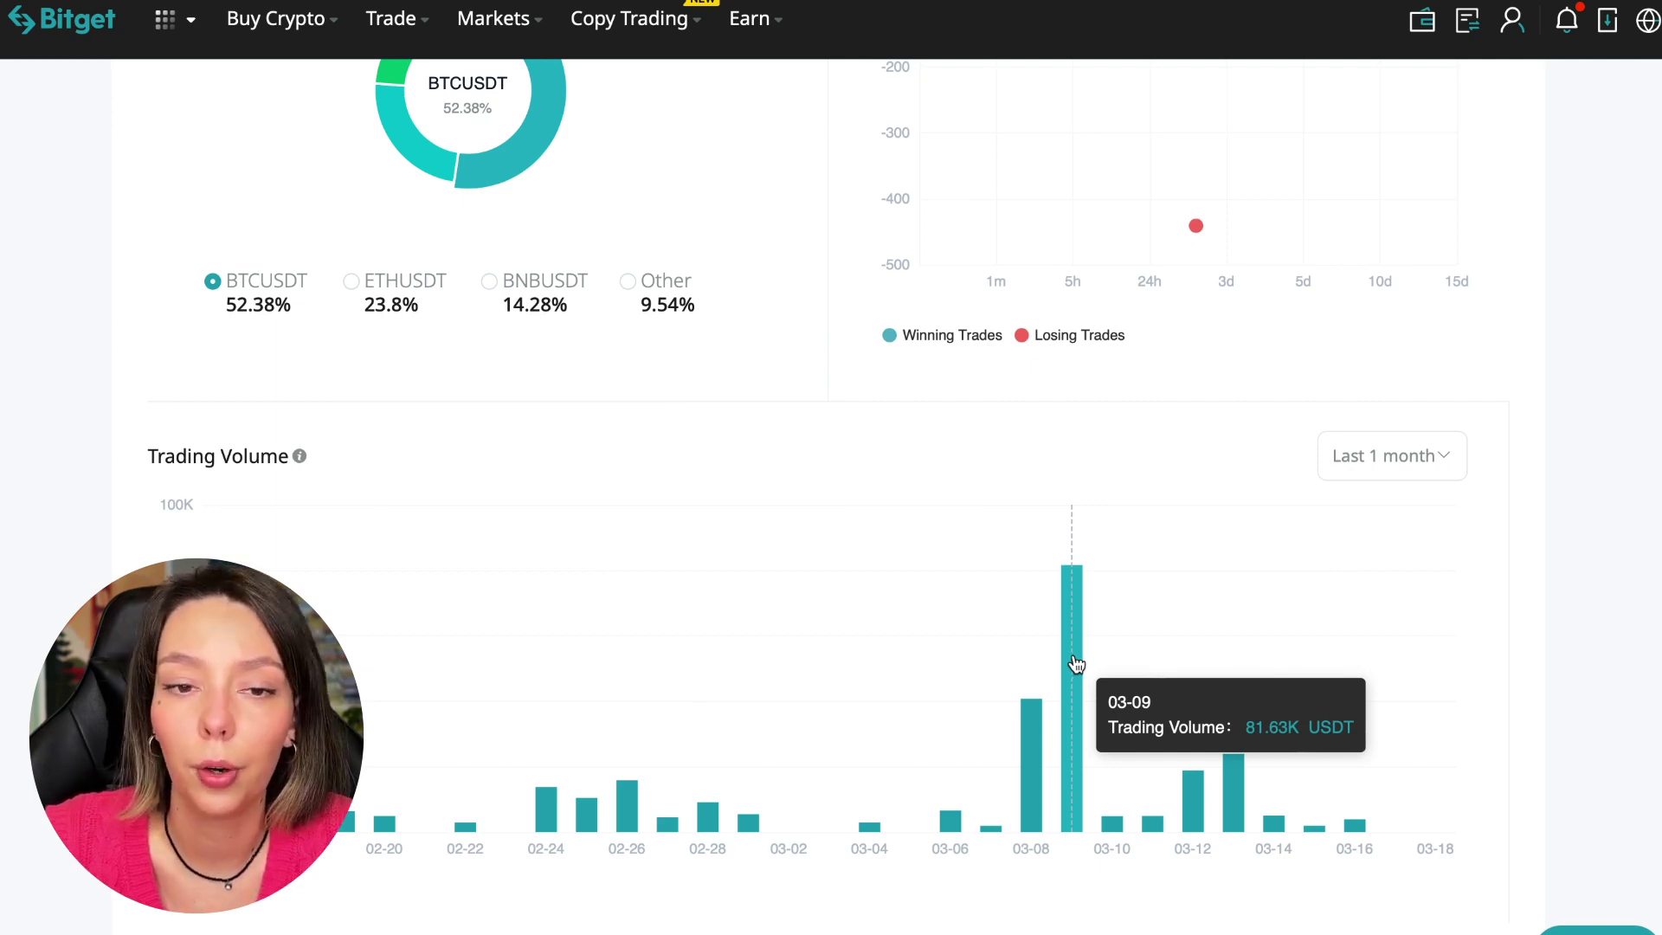
scroll(1565, 535, "down", 2)
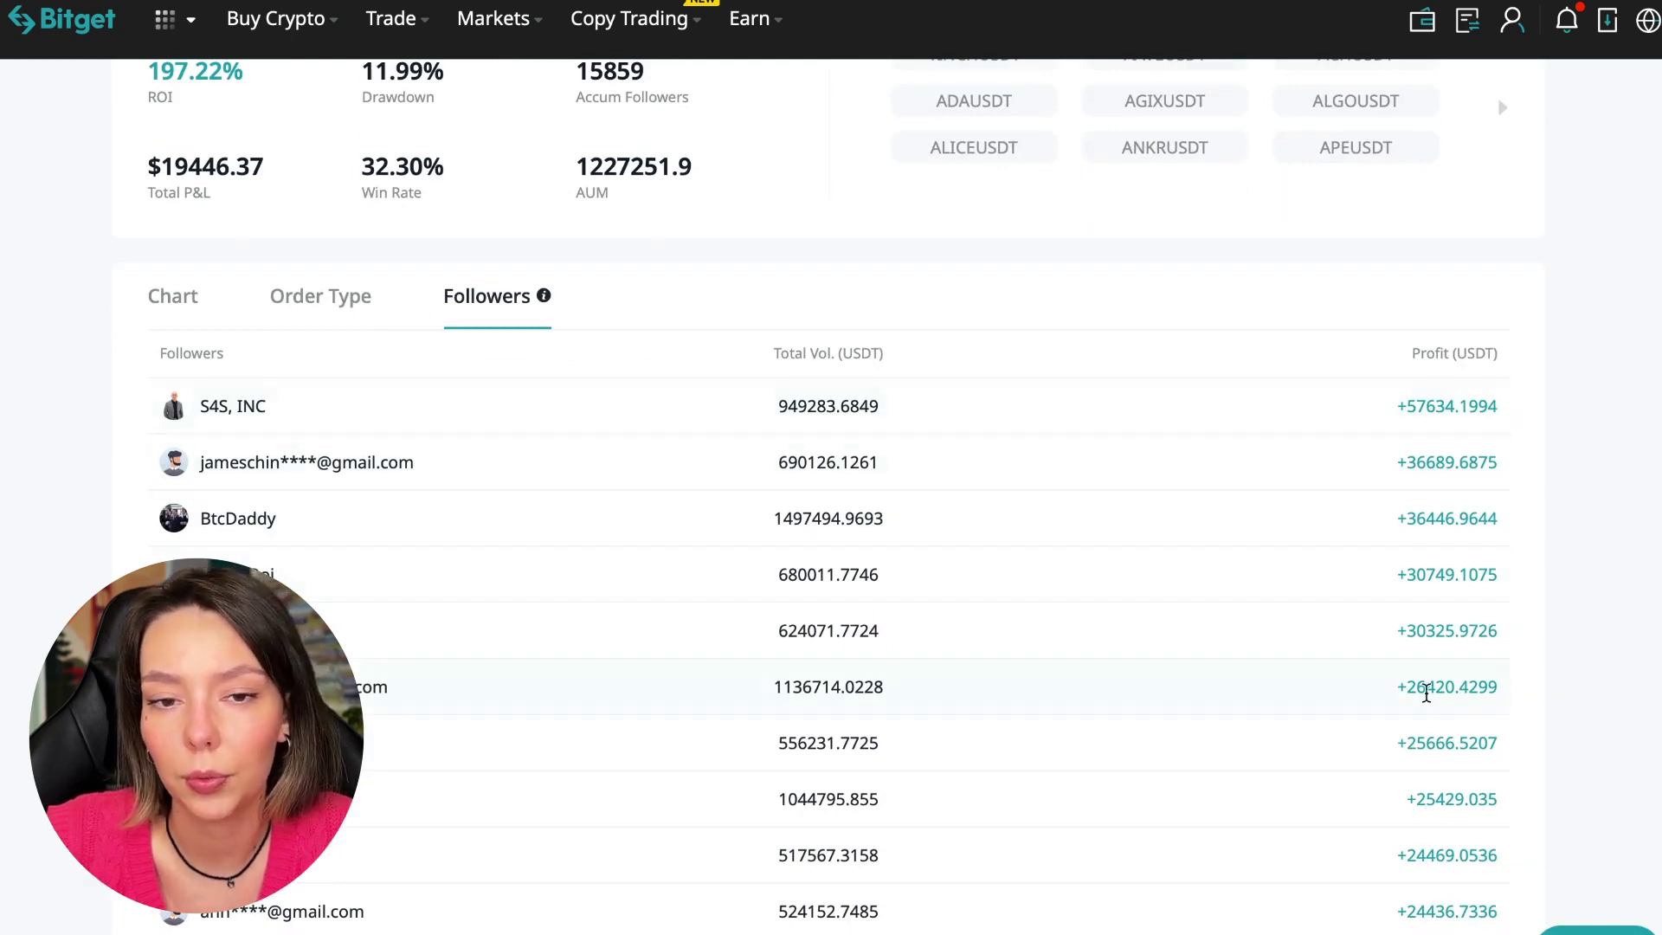
left_click(1424, 406)
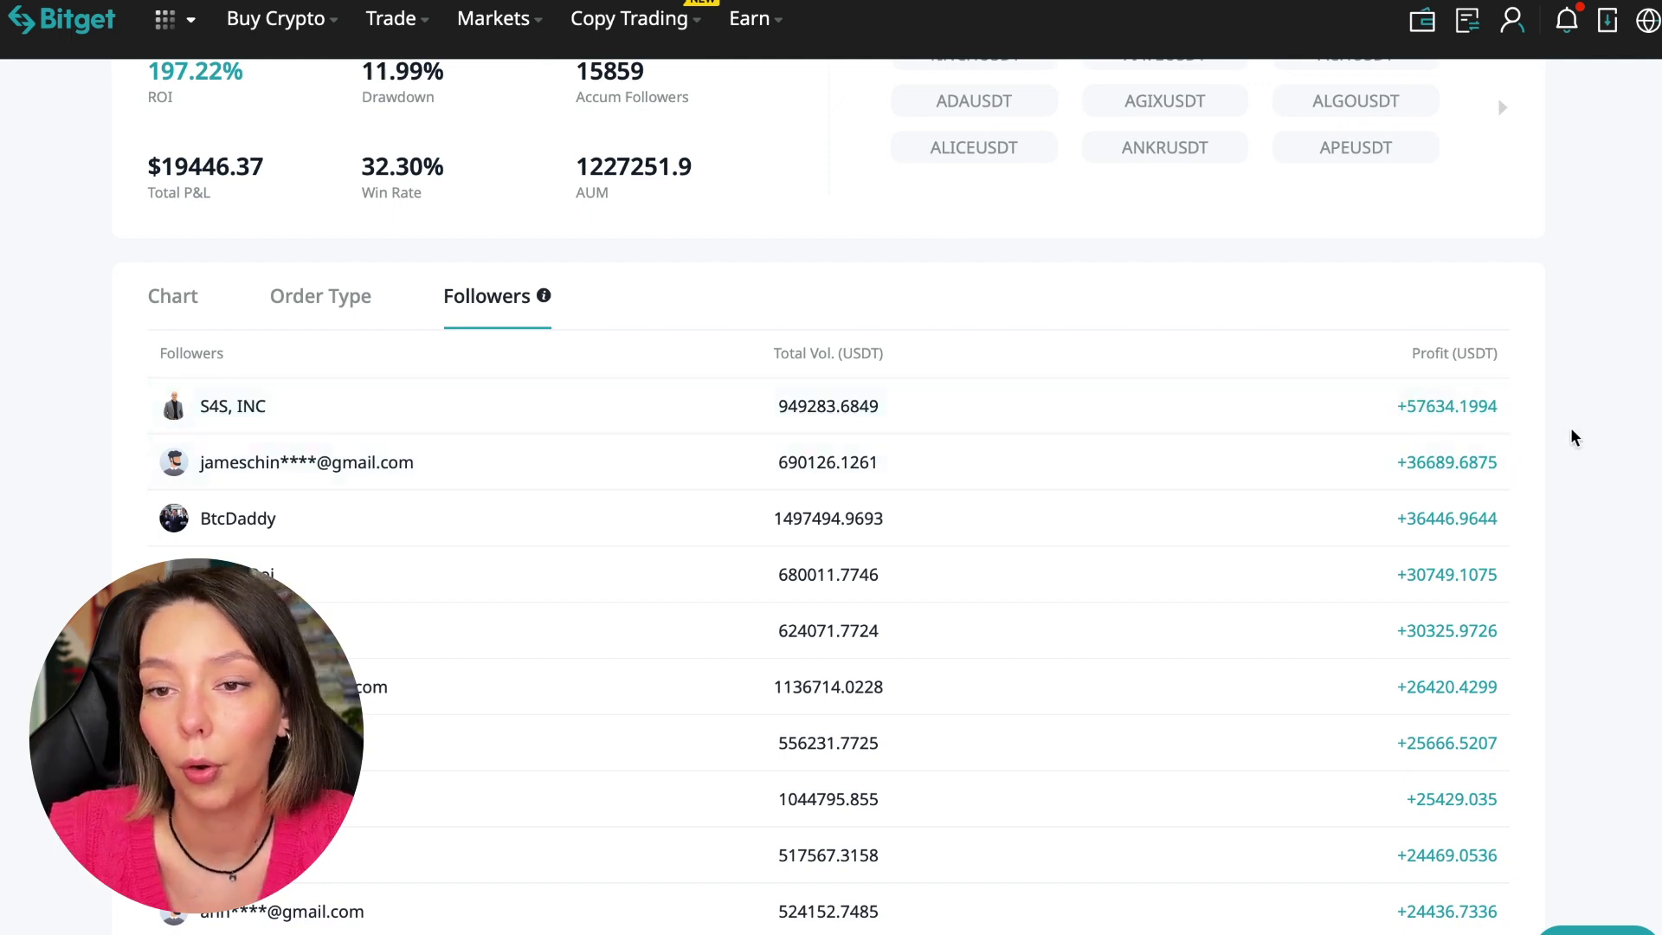
left_click_drag(1409, 407, 1439, 413)
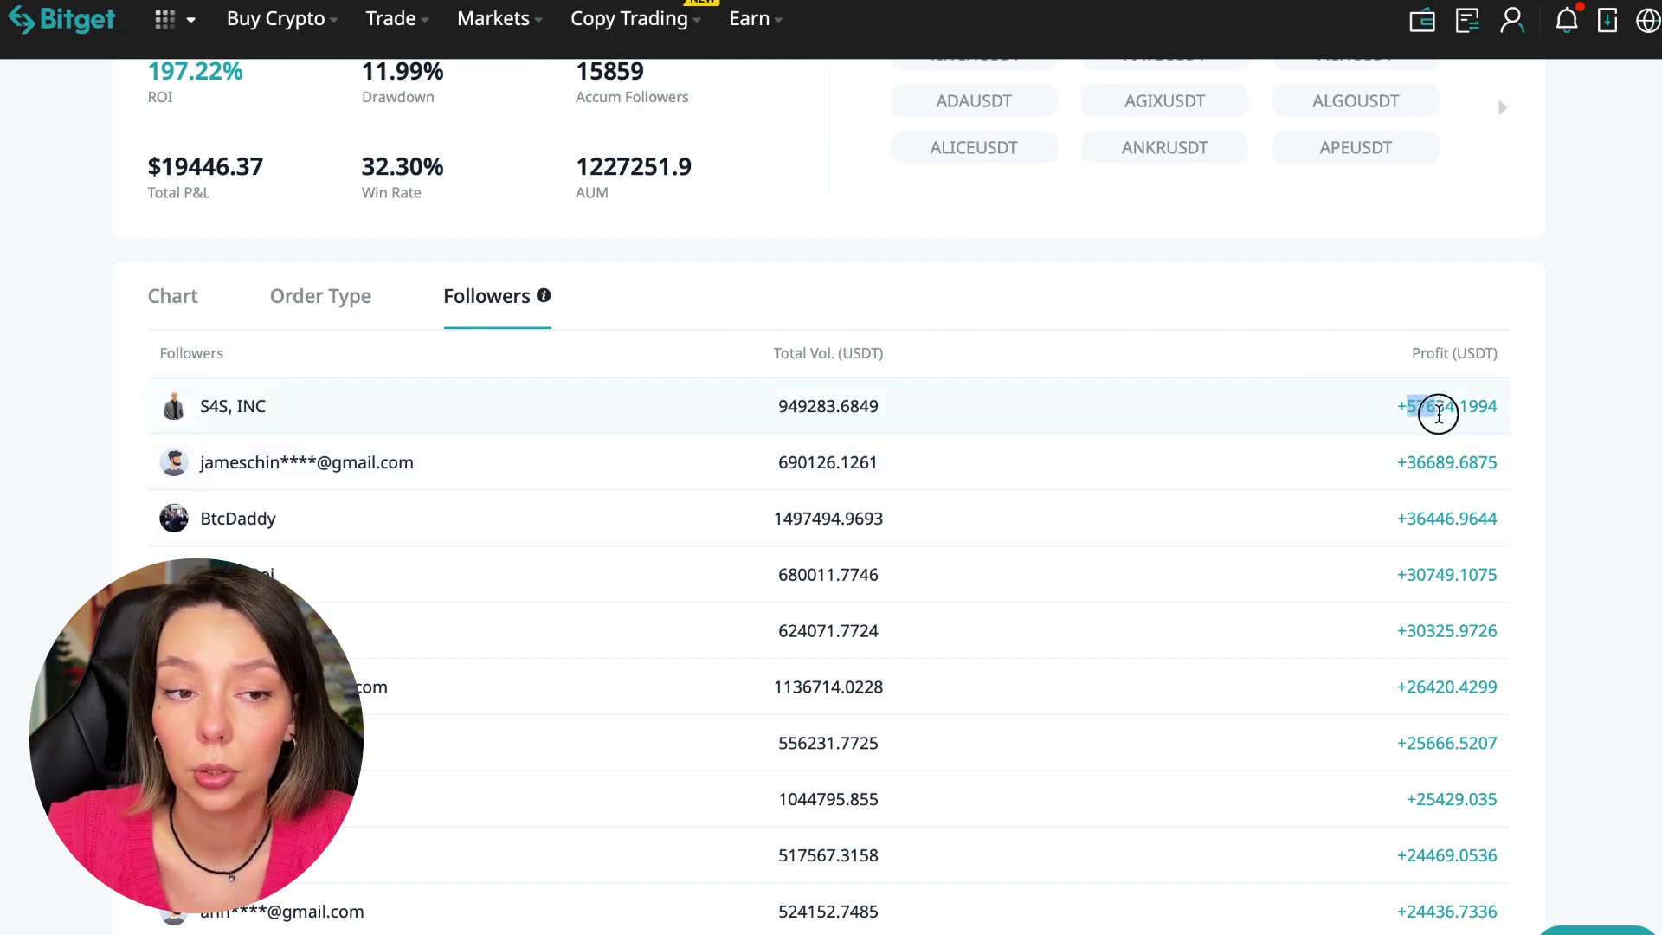
left_click(1618, 430)
mouse_move(543, 295)
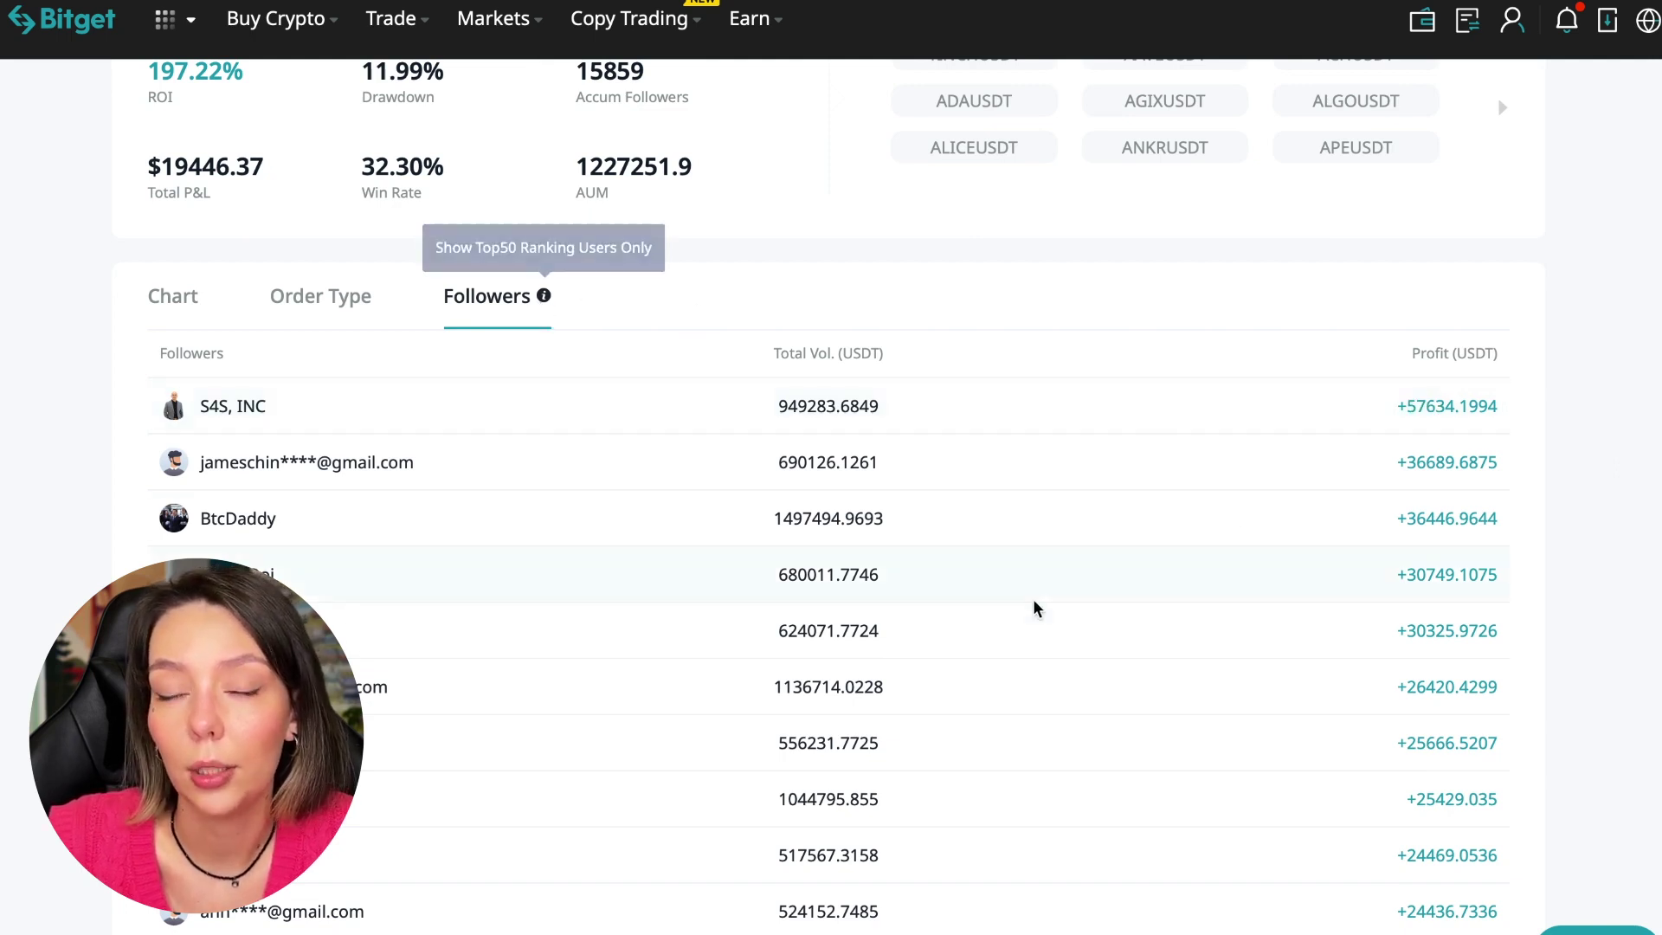
scroll(1034, 607, "down", 2)
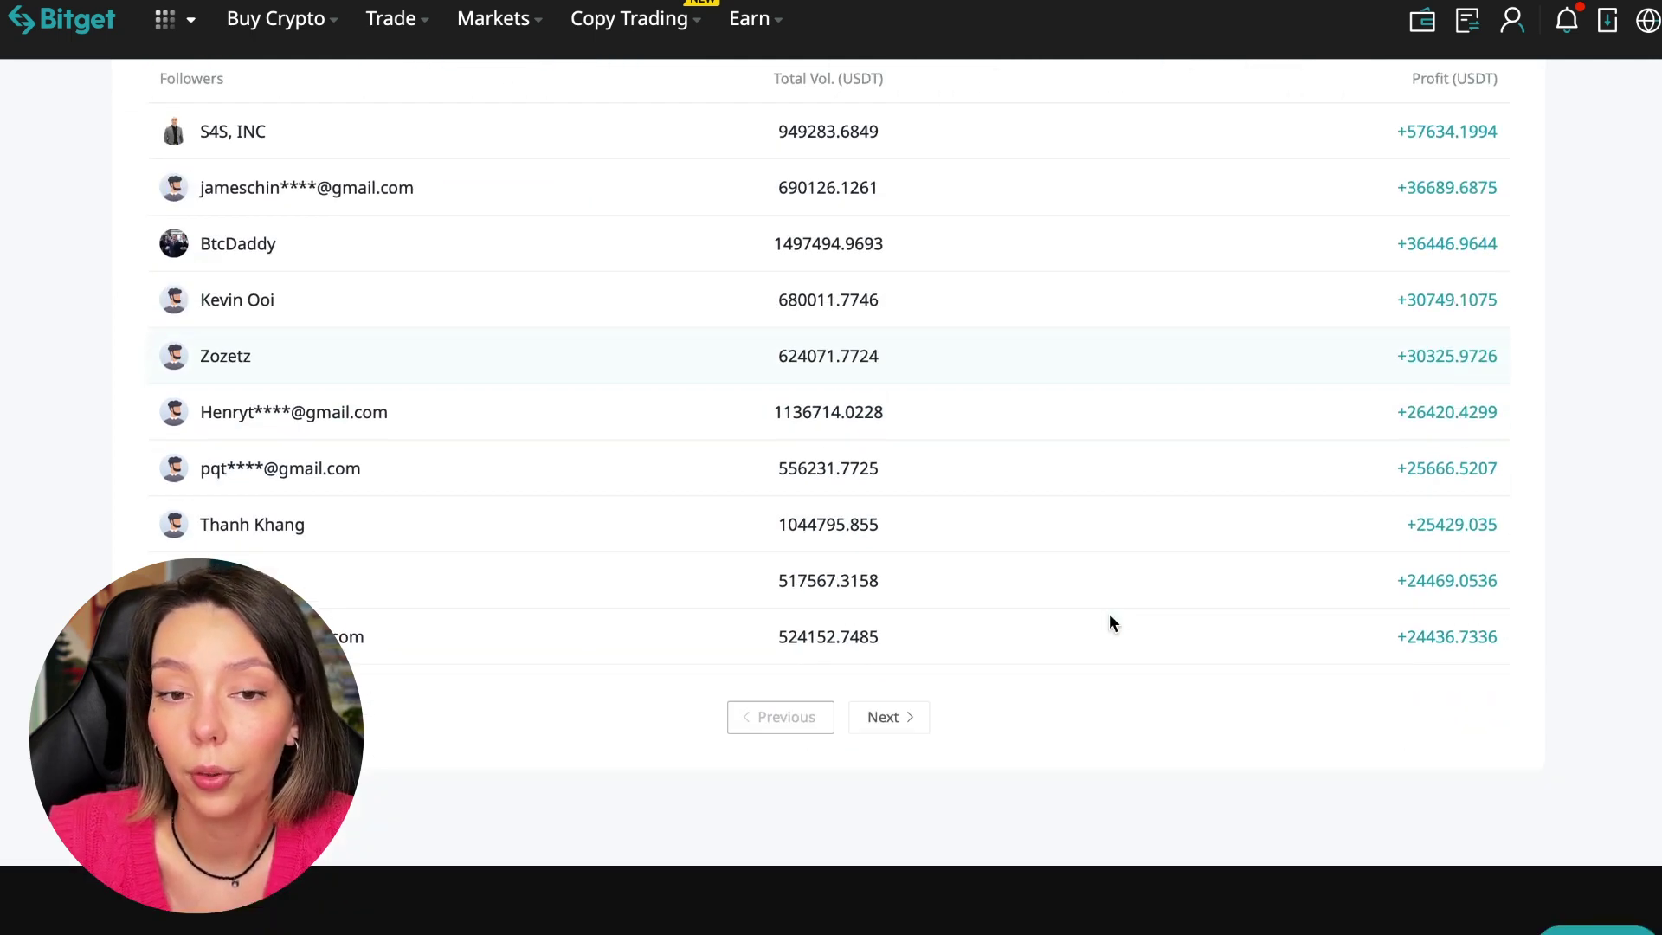
double_click(1424, 642)
left_click(1572, 624)
scroll(1136, 291, "up", 1)
scroll(1136, 291, "up", 2)
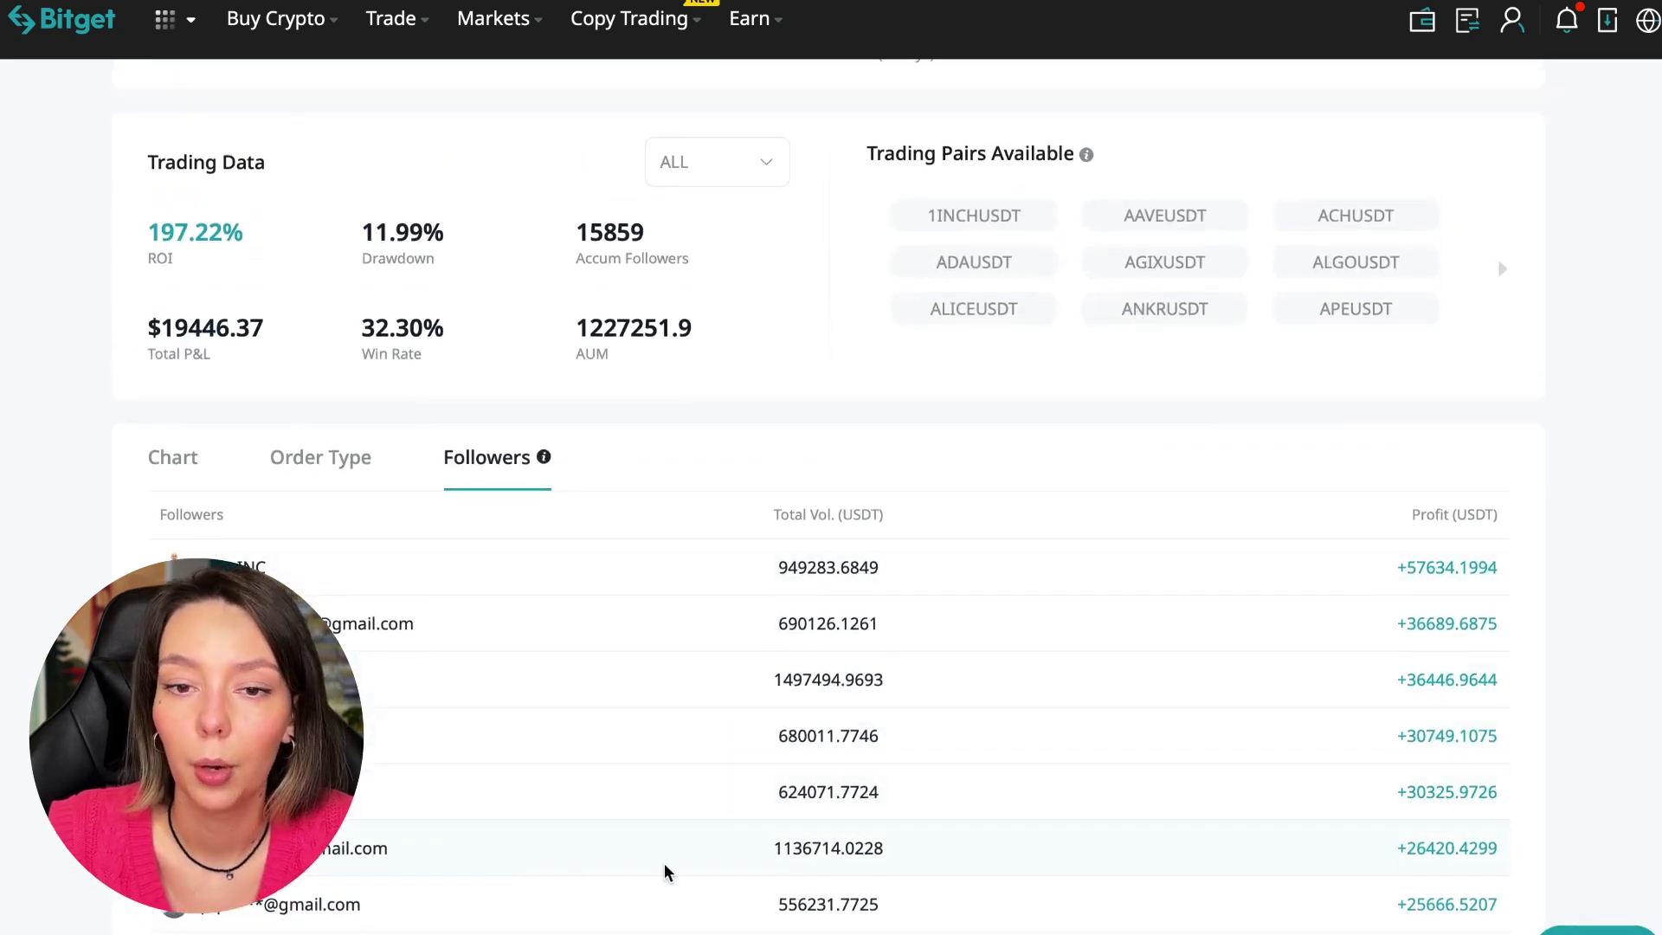
Show the trader's closed order History and page forward twice to older trades.
left_click(321, 461)
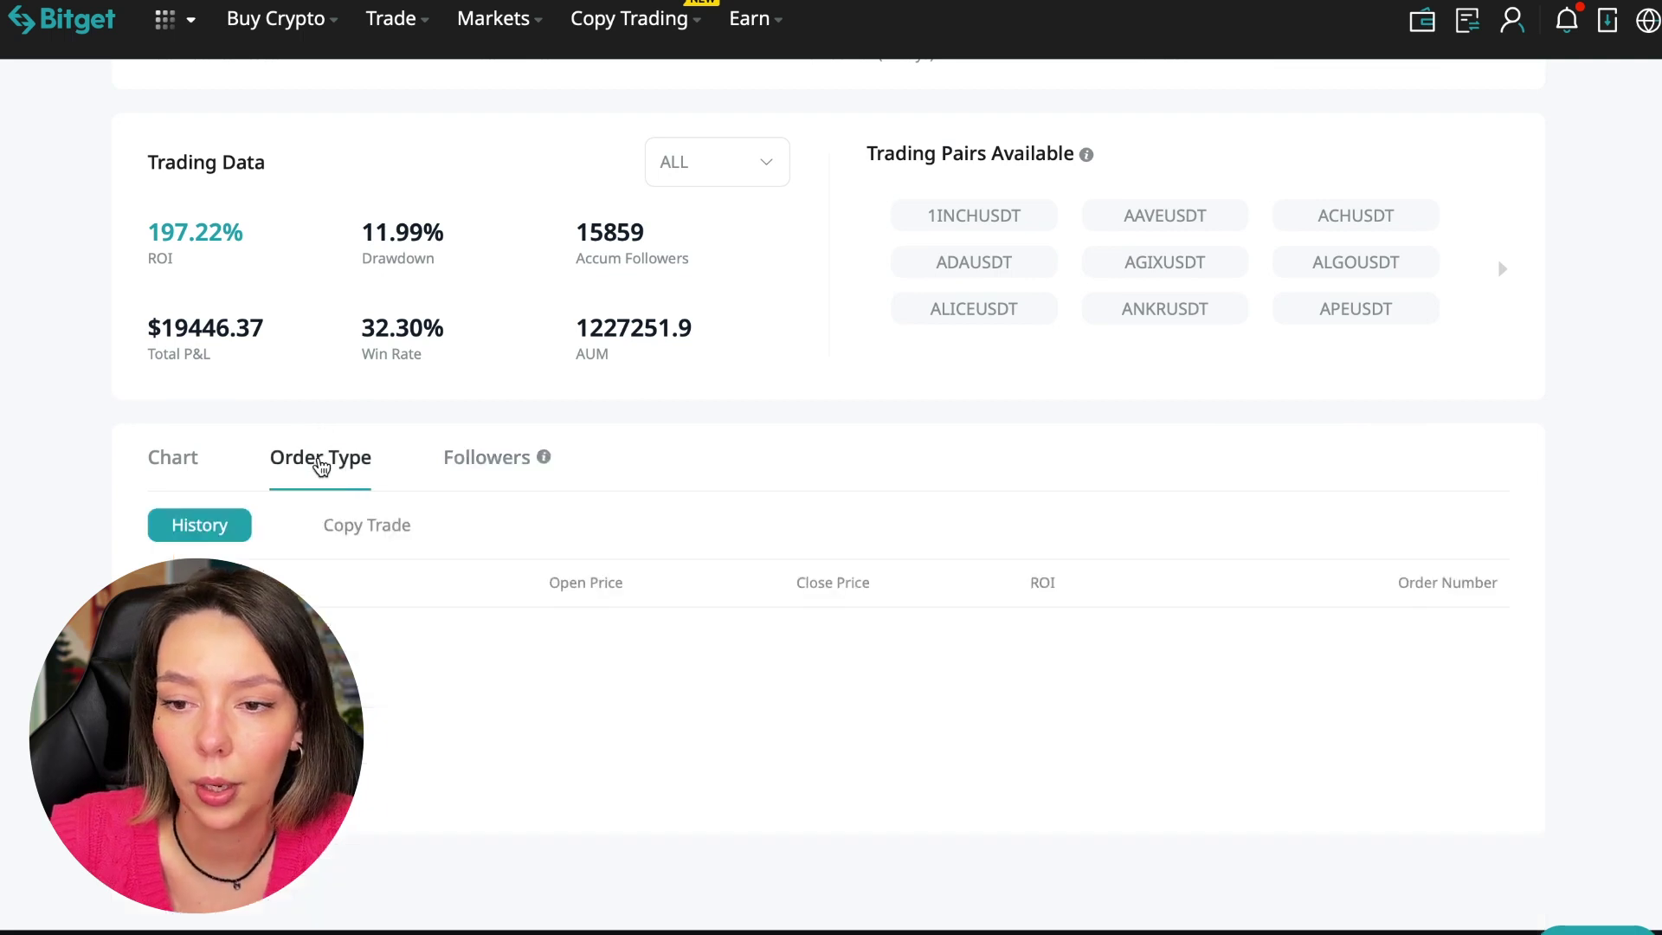
scroll(1084, 481, "down", 1)
scroll(457, 275, "down", 1)
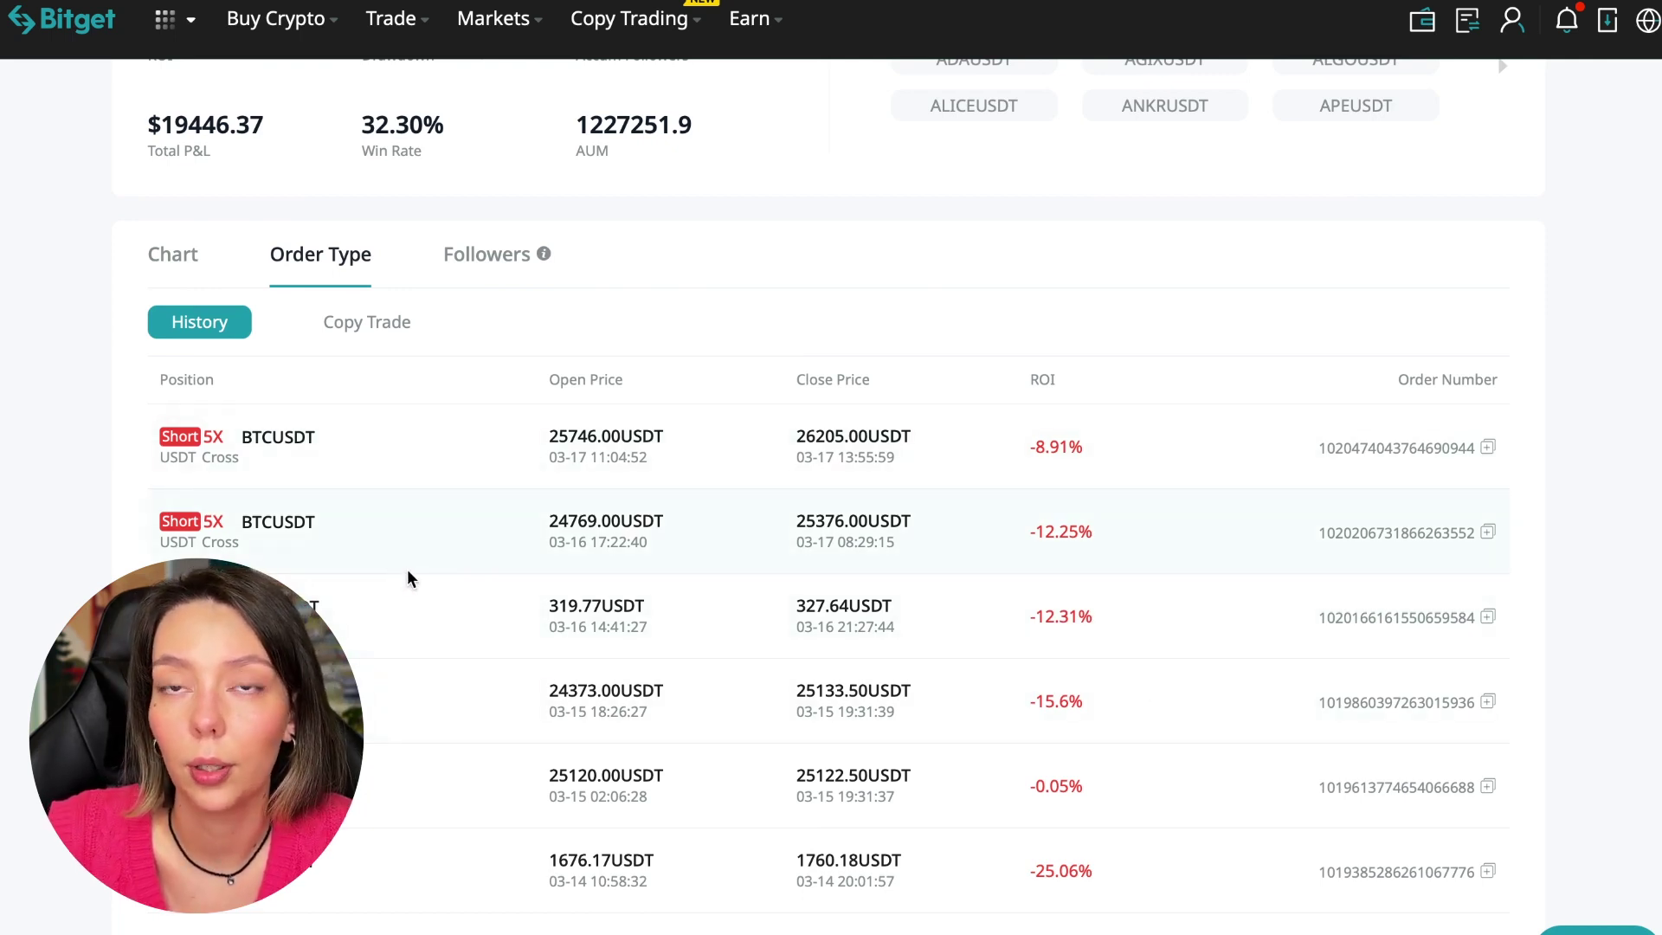
scroll(452, 601, "down", 2)
scroll(456, 605, "down", 3)
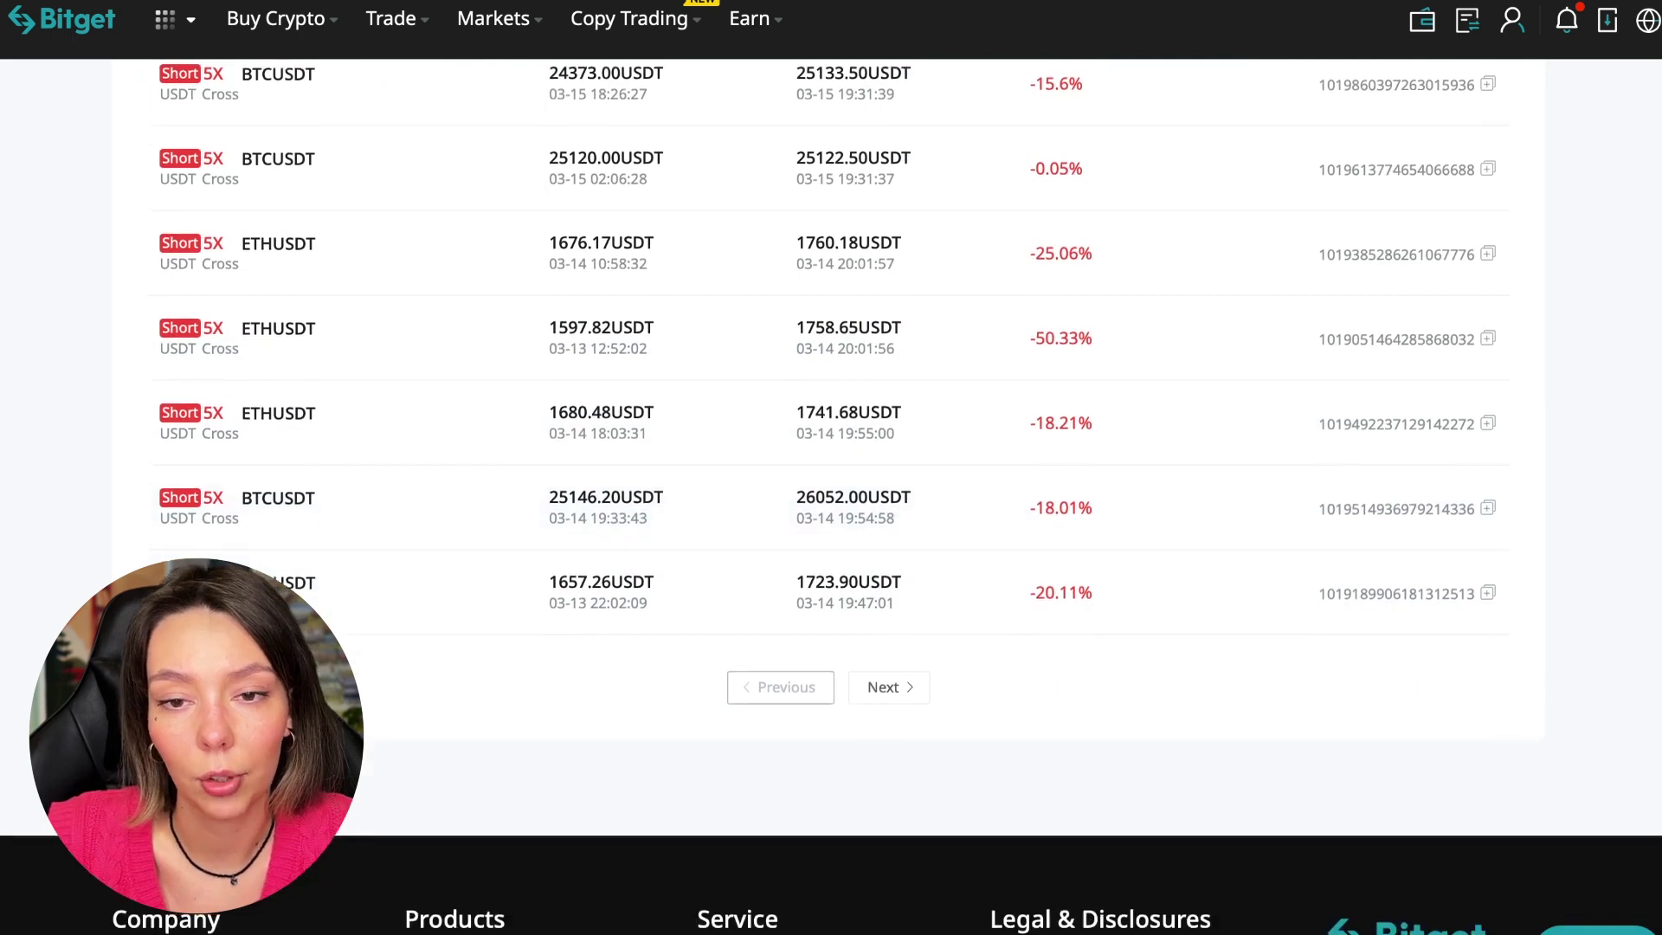
left_click(893, 688)
scroll(605, 532, "up", 2)
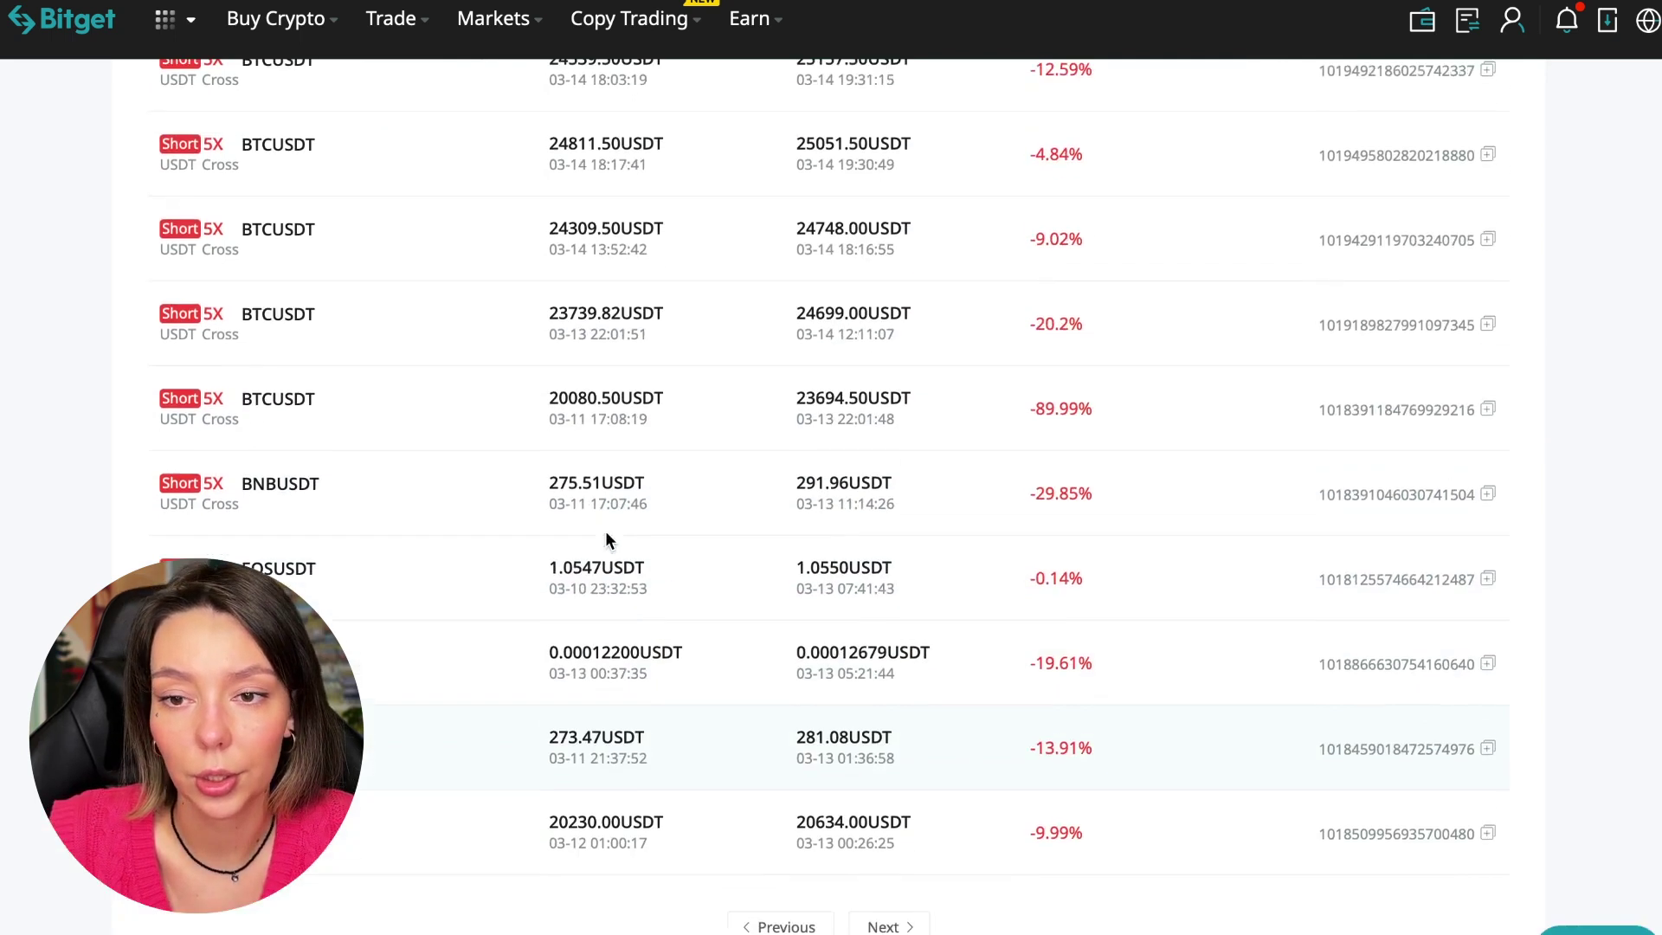
scroll(606, 540, "up", 3)
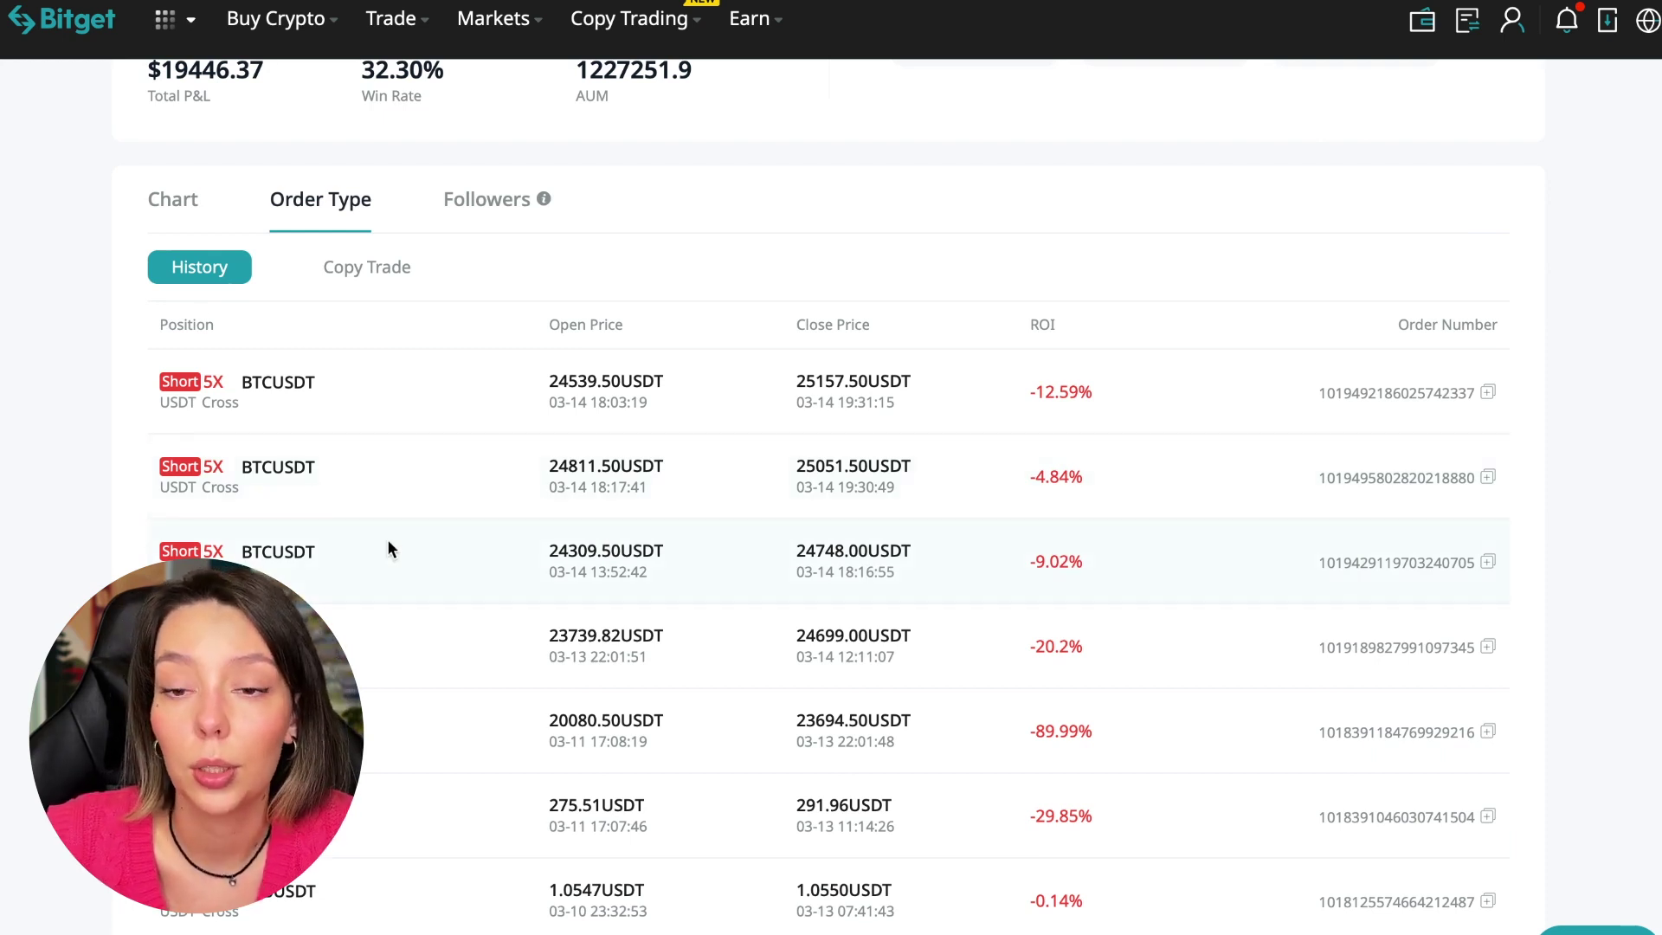
scroll(387, 549, "down", 1)
scroll(387, 549, "down", 3)
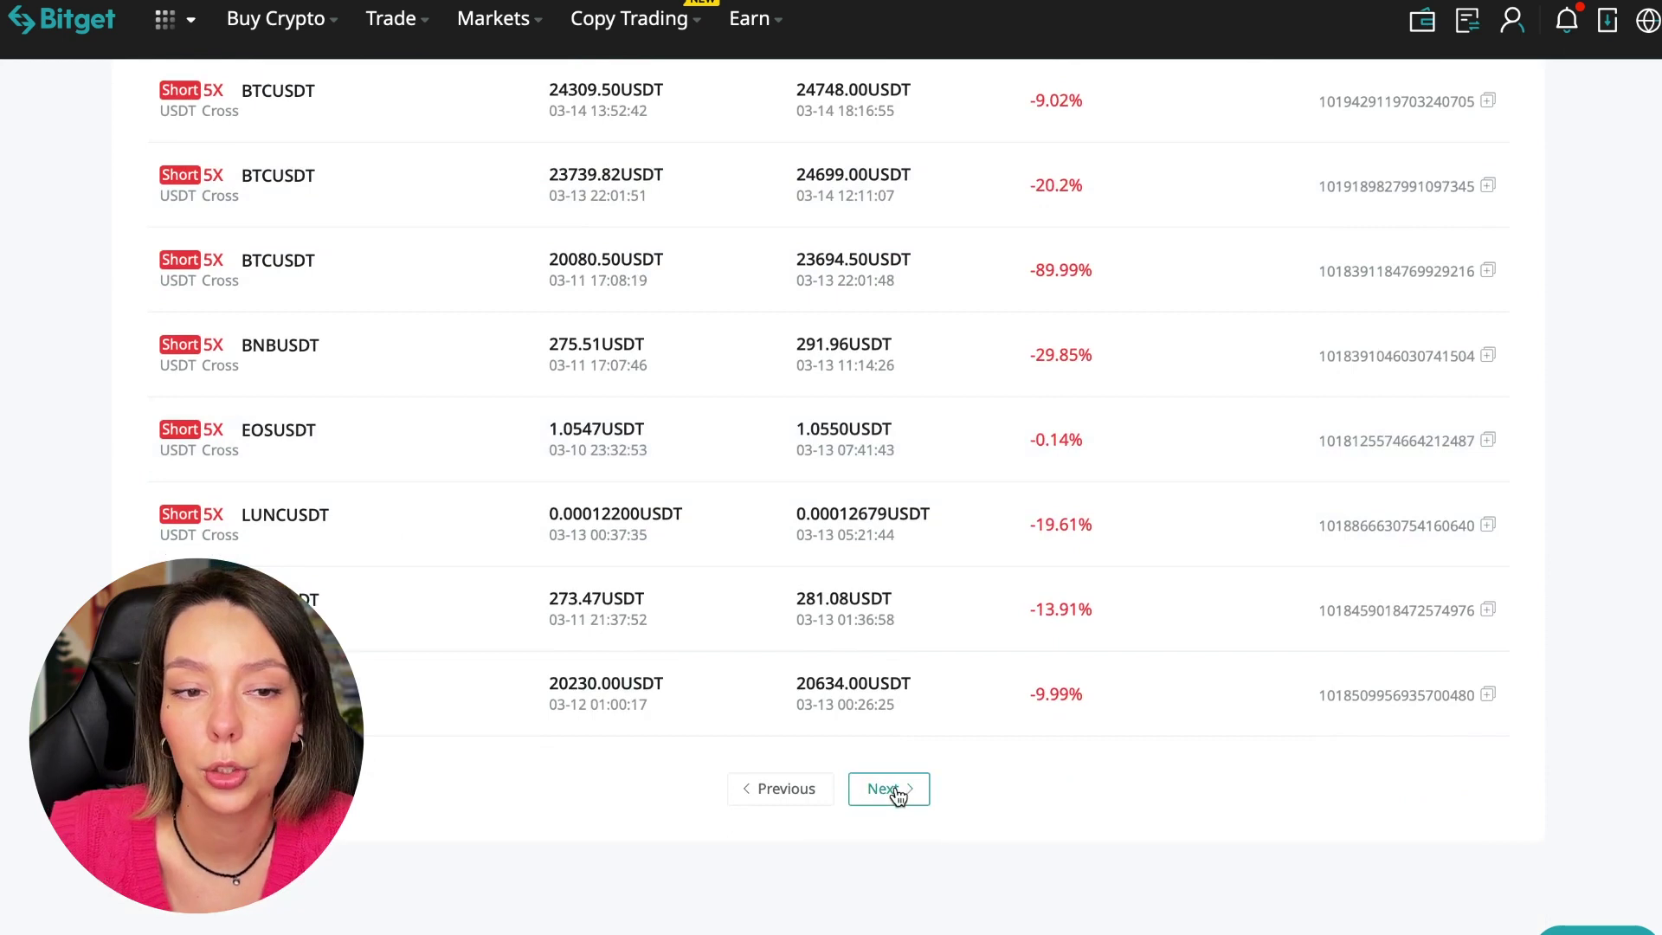
left_click(894, 790)
scroll(529, 499, "up", 2)
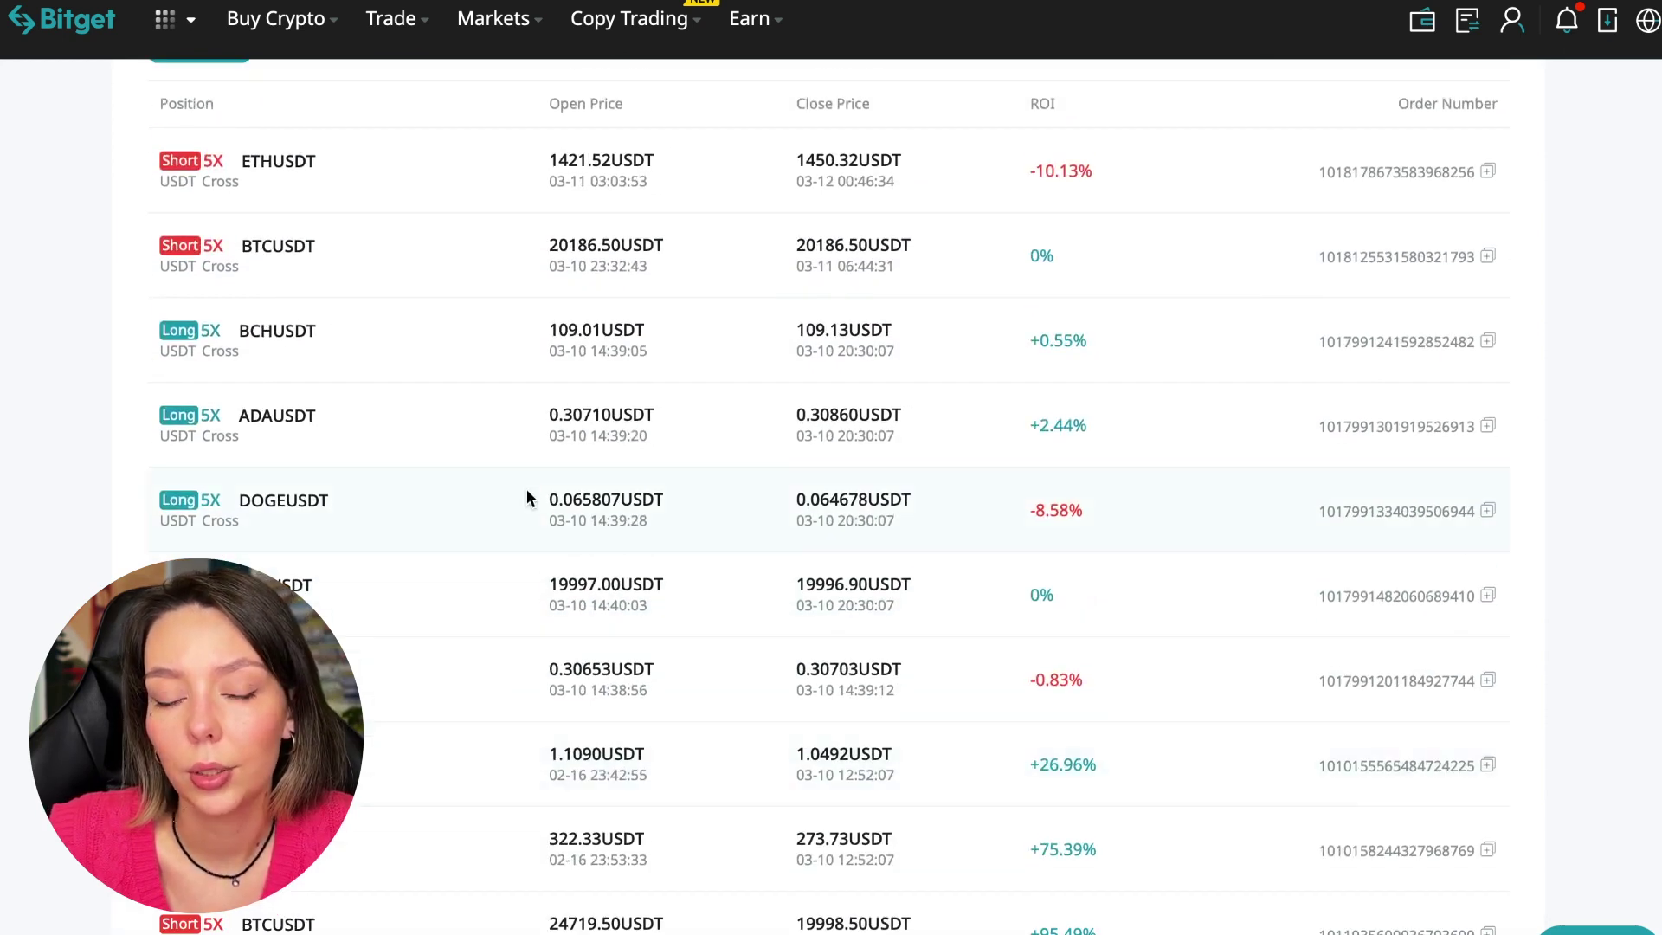
scroll(526, 490, "up", 1)
scroll(525, 490, "down", 2)
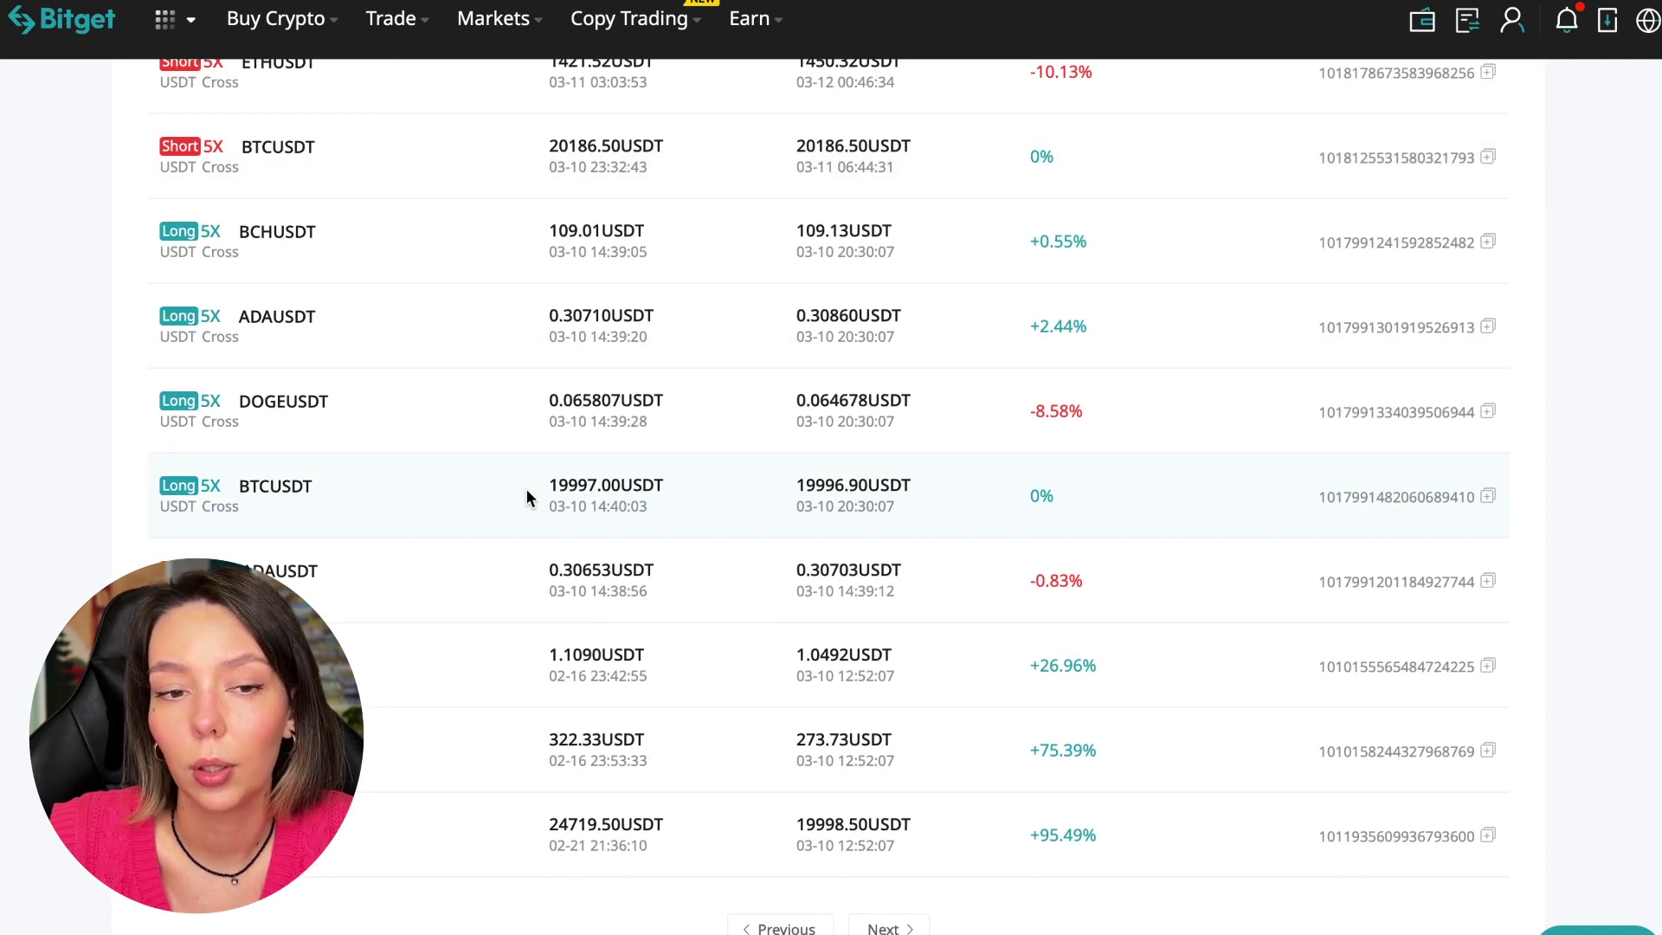
scroll(1211, 677, "down", 2)
Briefly highlight the +95.49% return of the BTCUSDT short order.
left_click_drag(1098, 635, 1013, 624)
left_click(1125, 641)
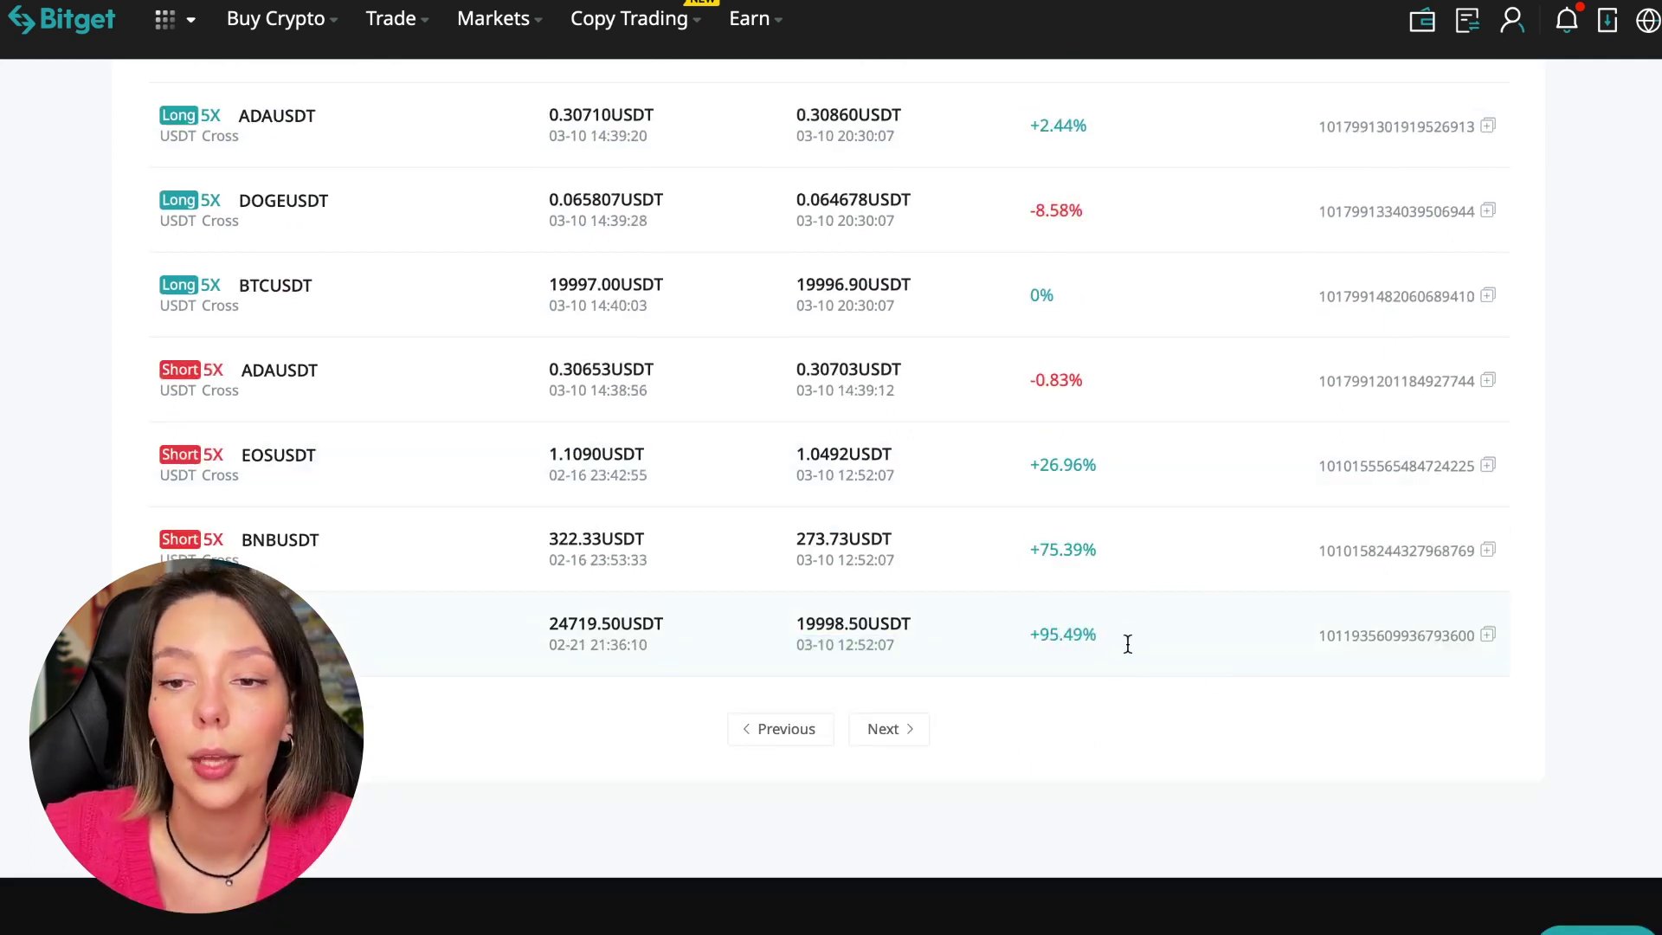
scroll(1154, 550, "up", 8)
scroll(463, 481, "down", 2)
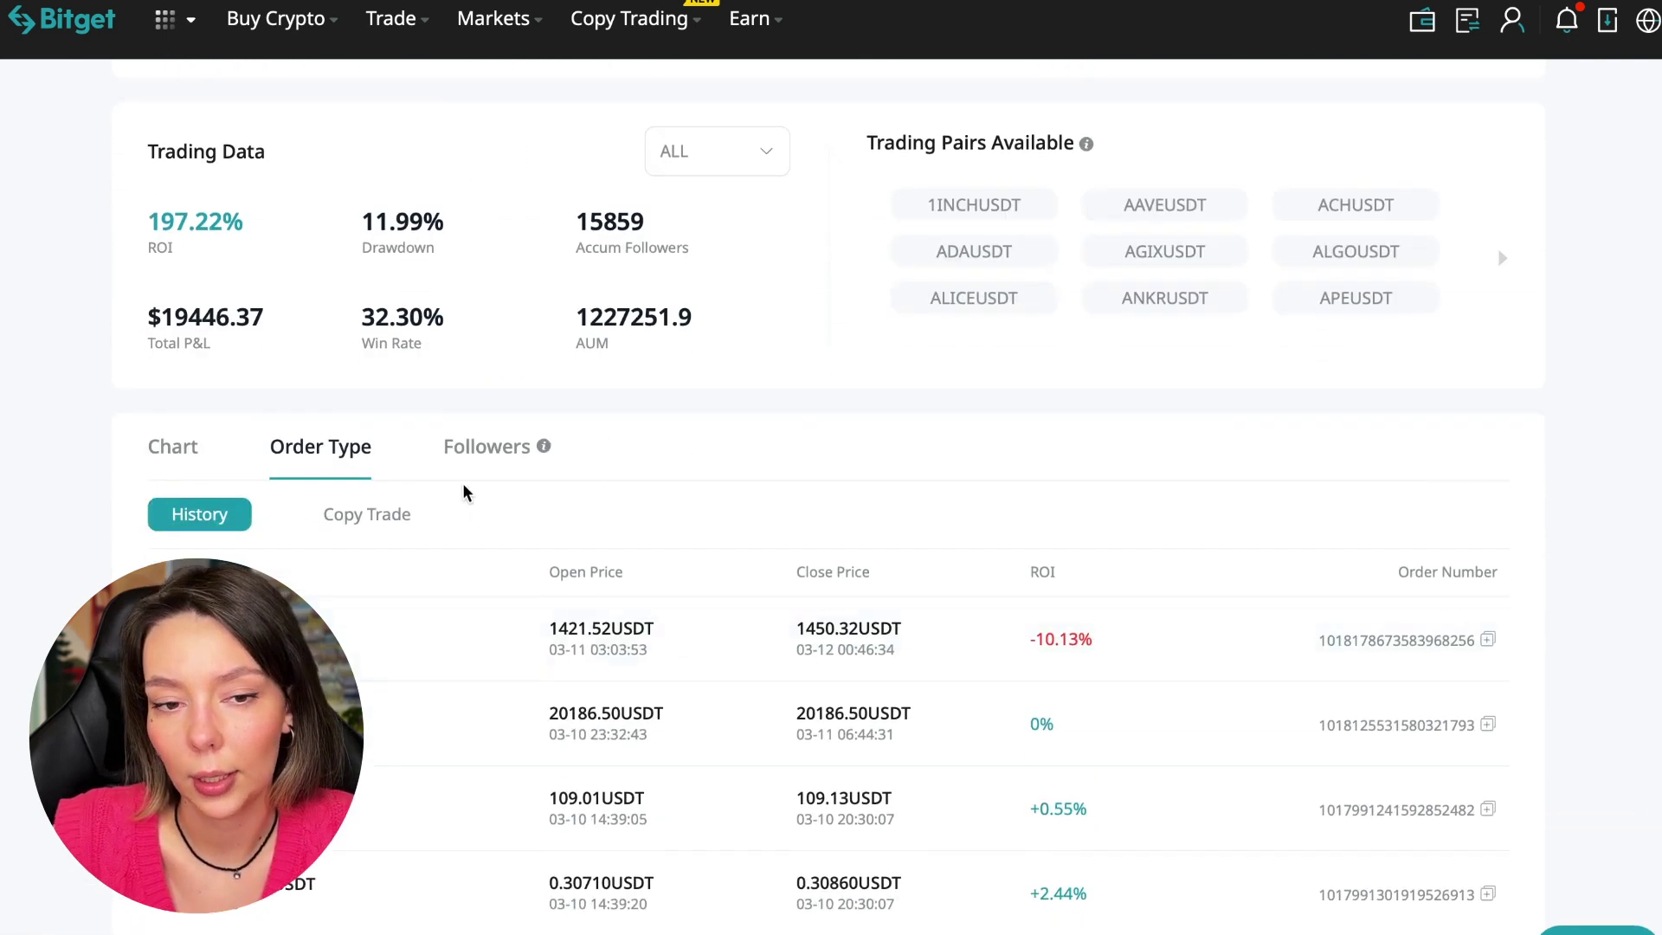
Show the trader's current open Copy Trade positions with live prices and ROI.
left_click(370, 517)
scroll(447, 526, "down", 2)
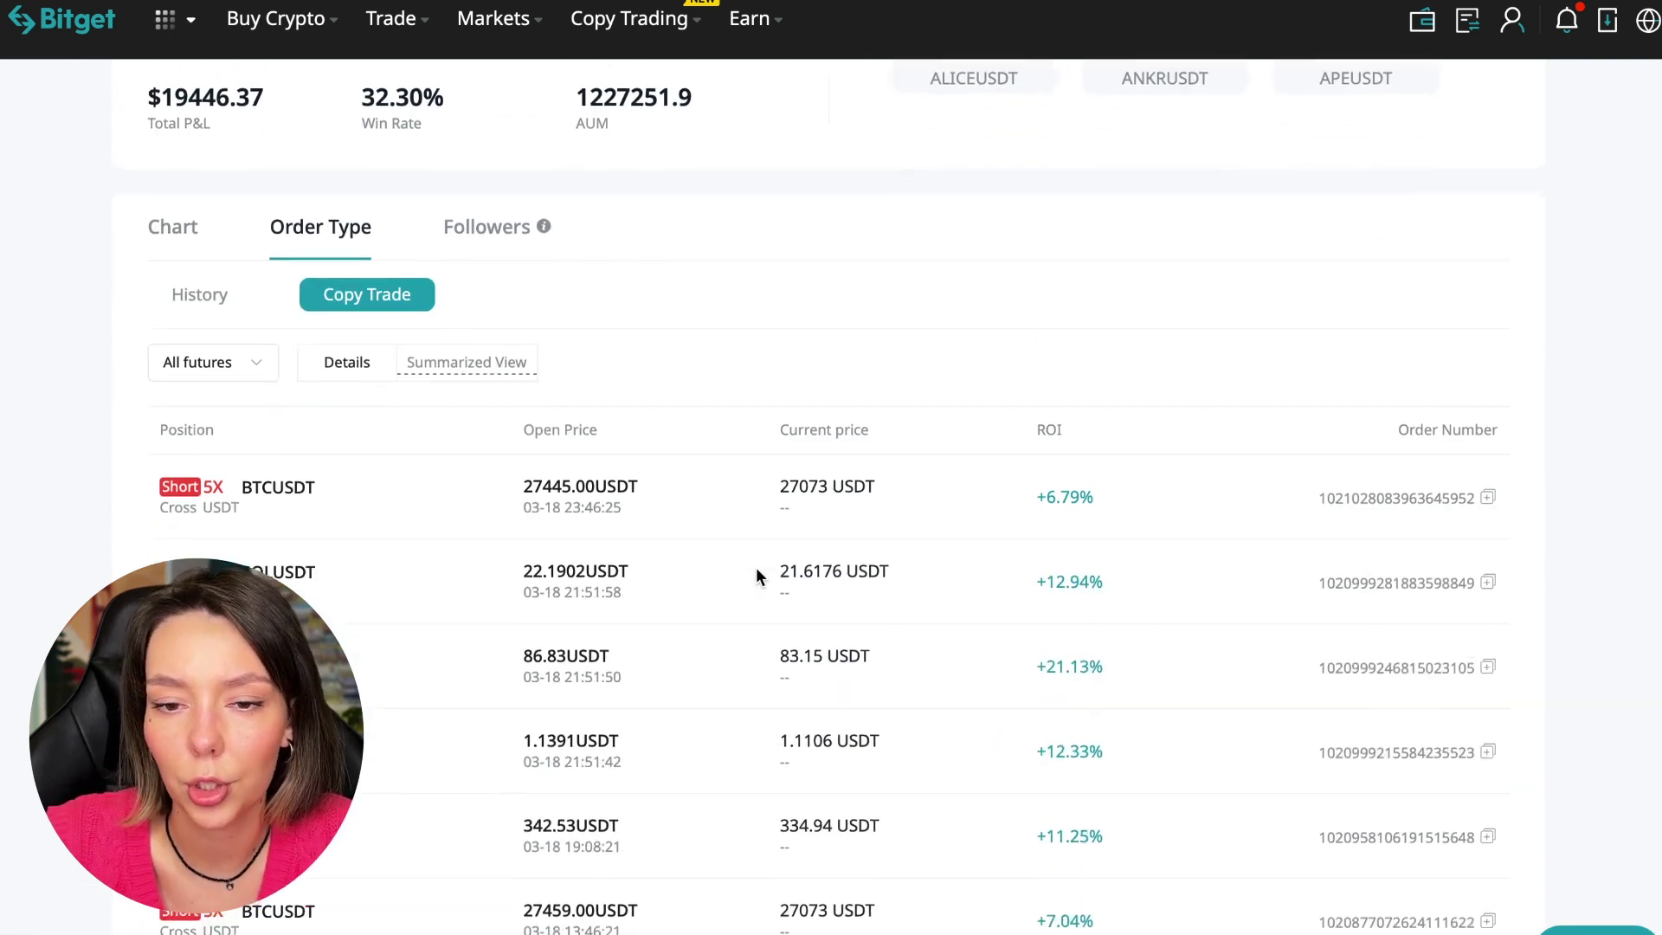
scroll(838, 700, "down", 1)
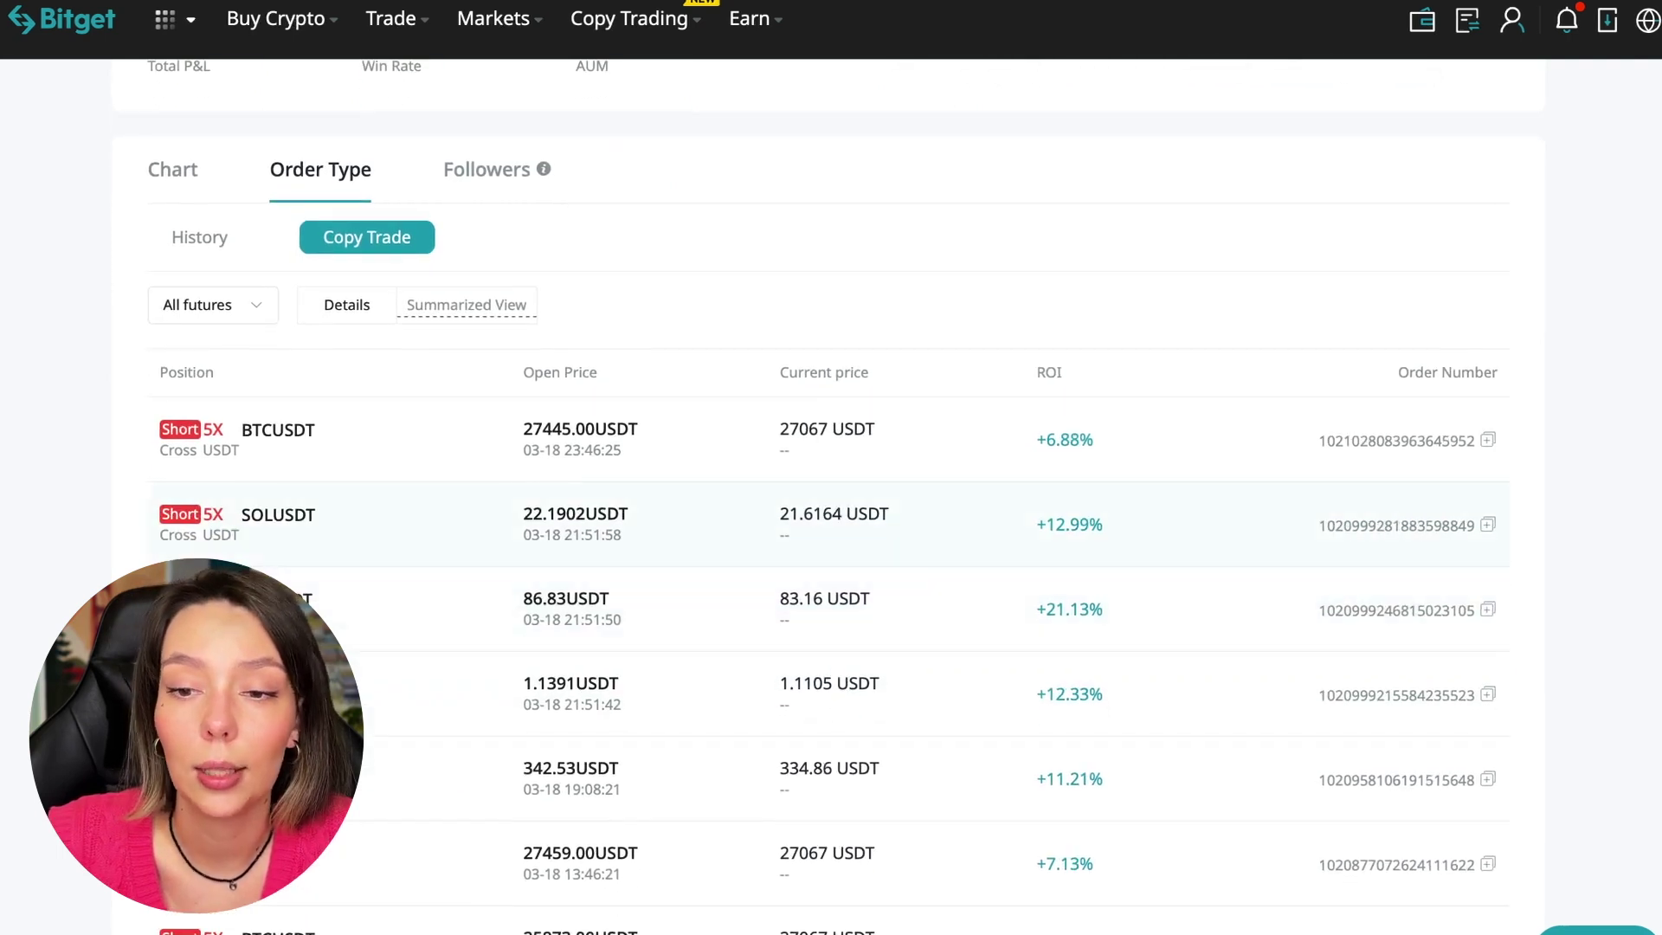
scroll(450, 705, "down", 3)
scroll(451, 706, "down", 2)
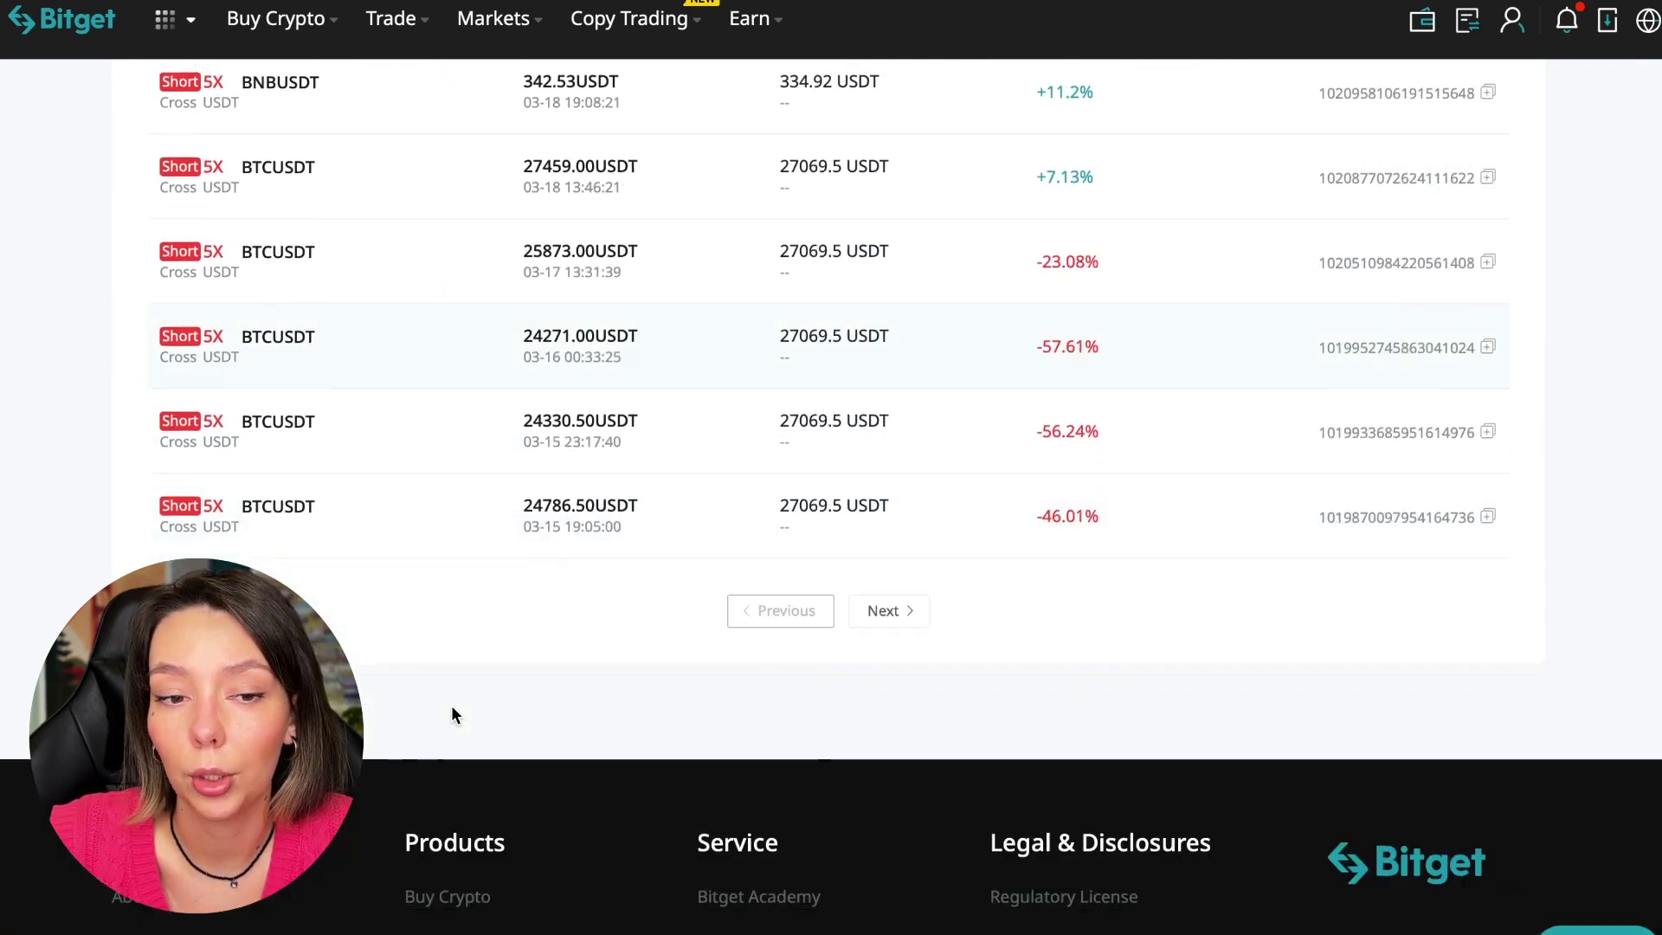
scroll(450, 704, "up", 3)
scroll(877, 287, "up", 2)
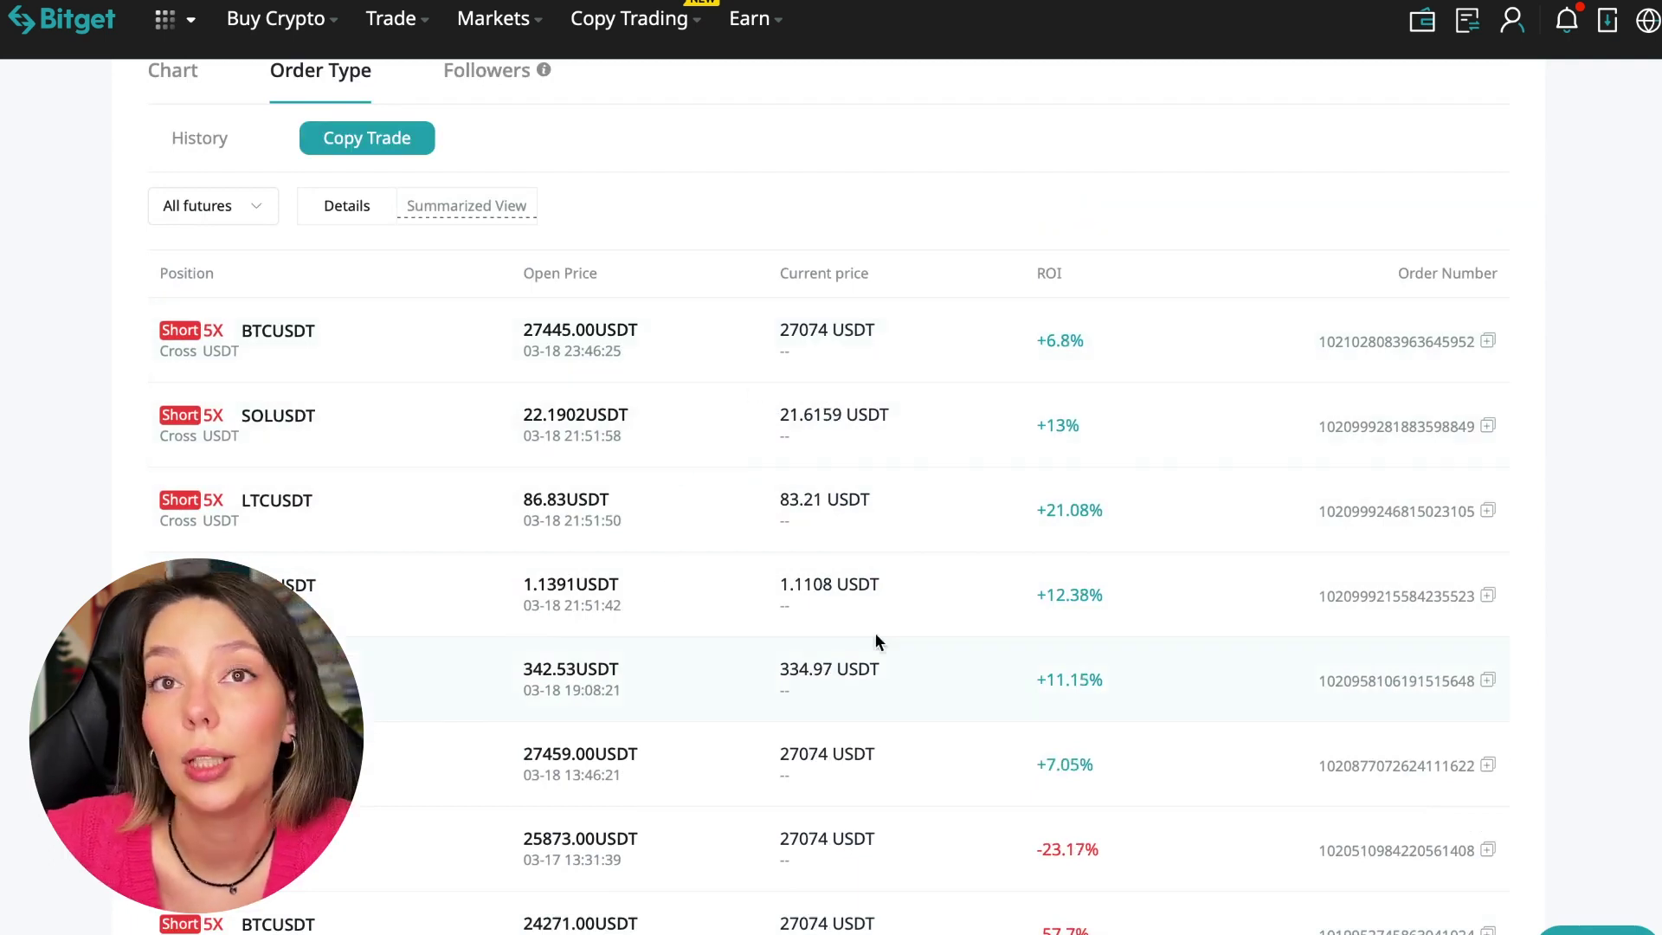
scroll(906, 621, "up", 3)
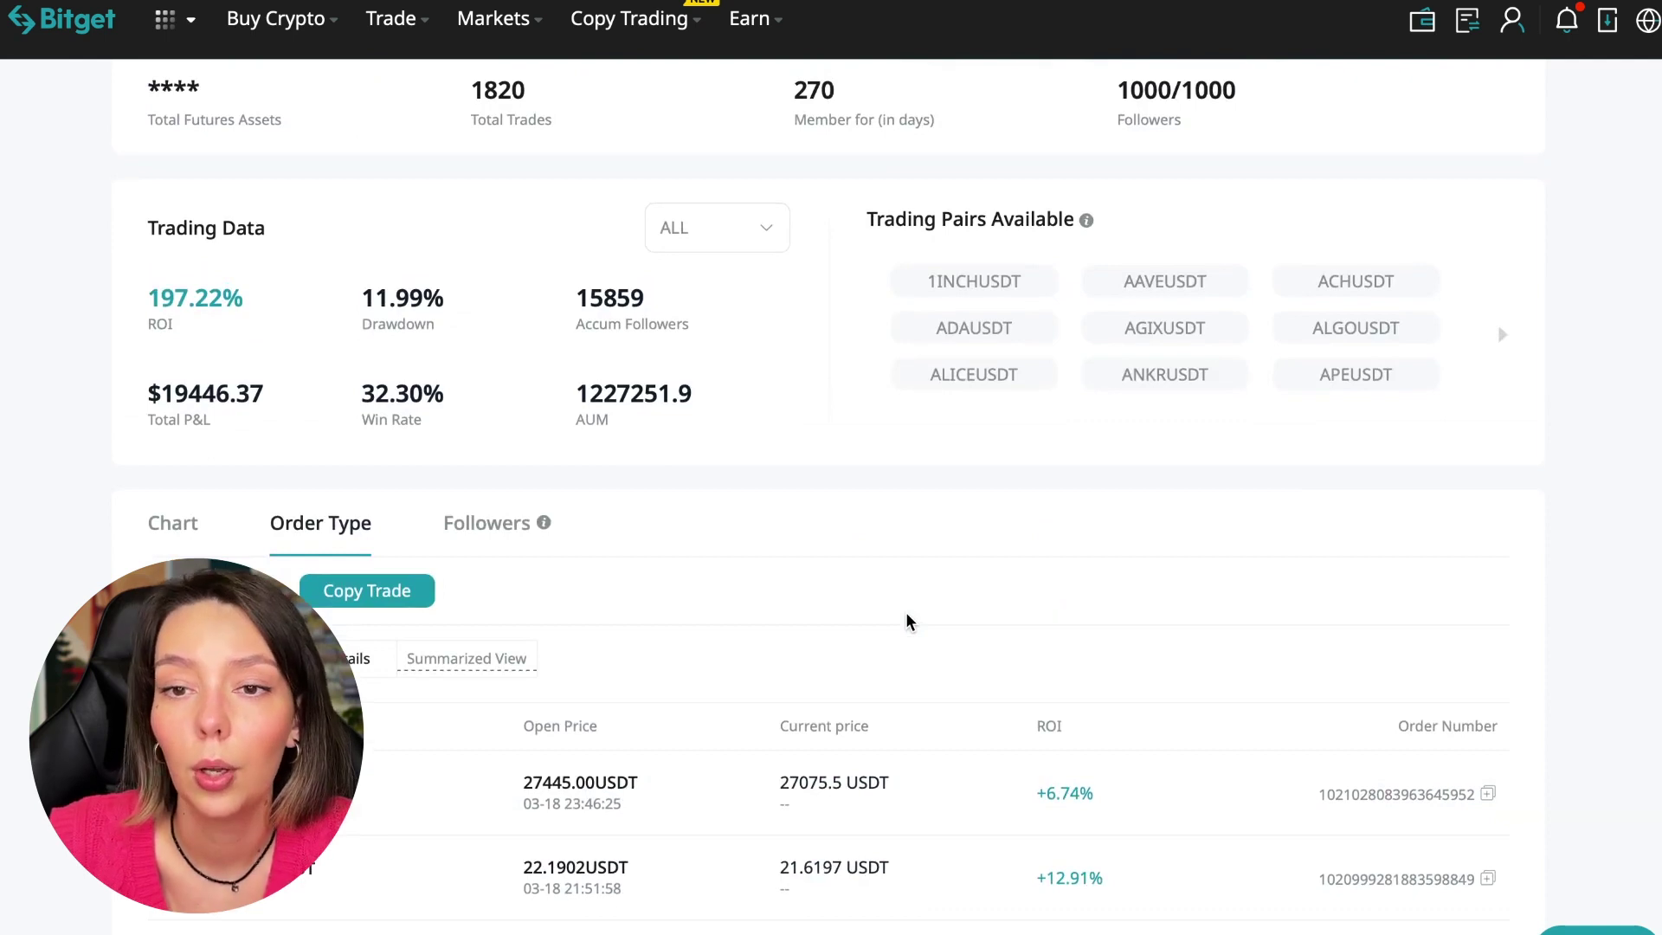
scroll(906, 622, "up", 2)
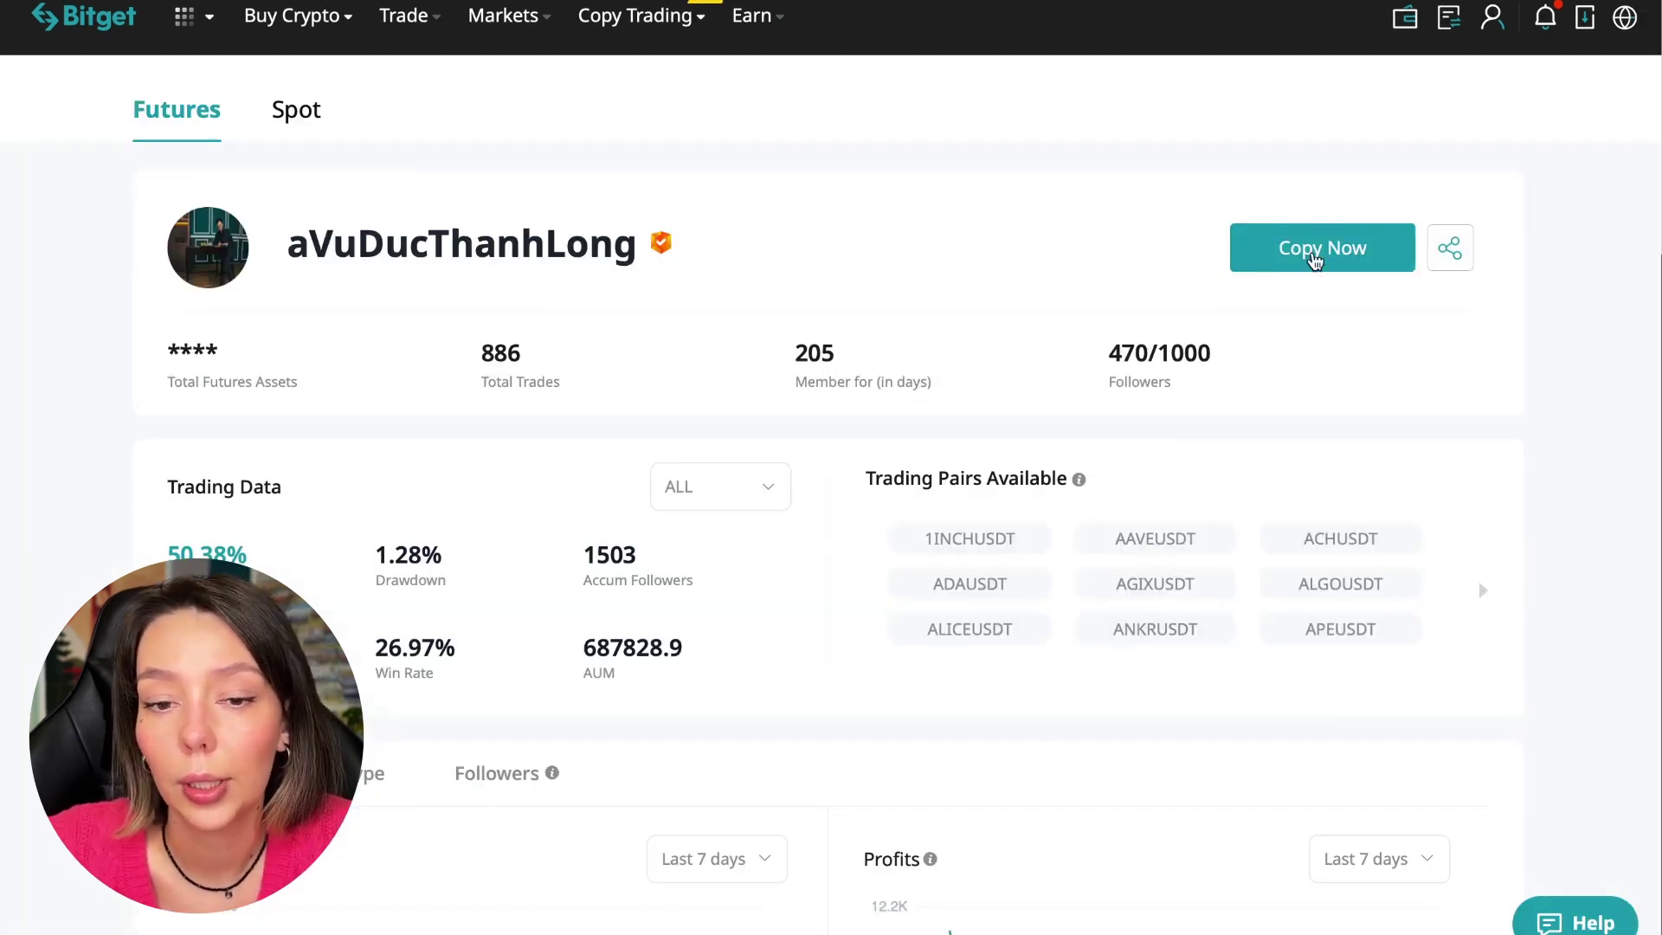
Start Copy Now for this trader and toggle Advanced Mode per-pair settings.
left_click(1315, 255)
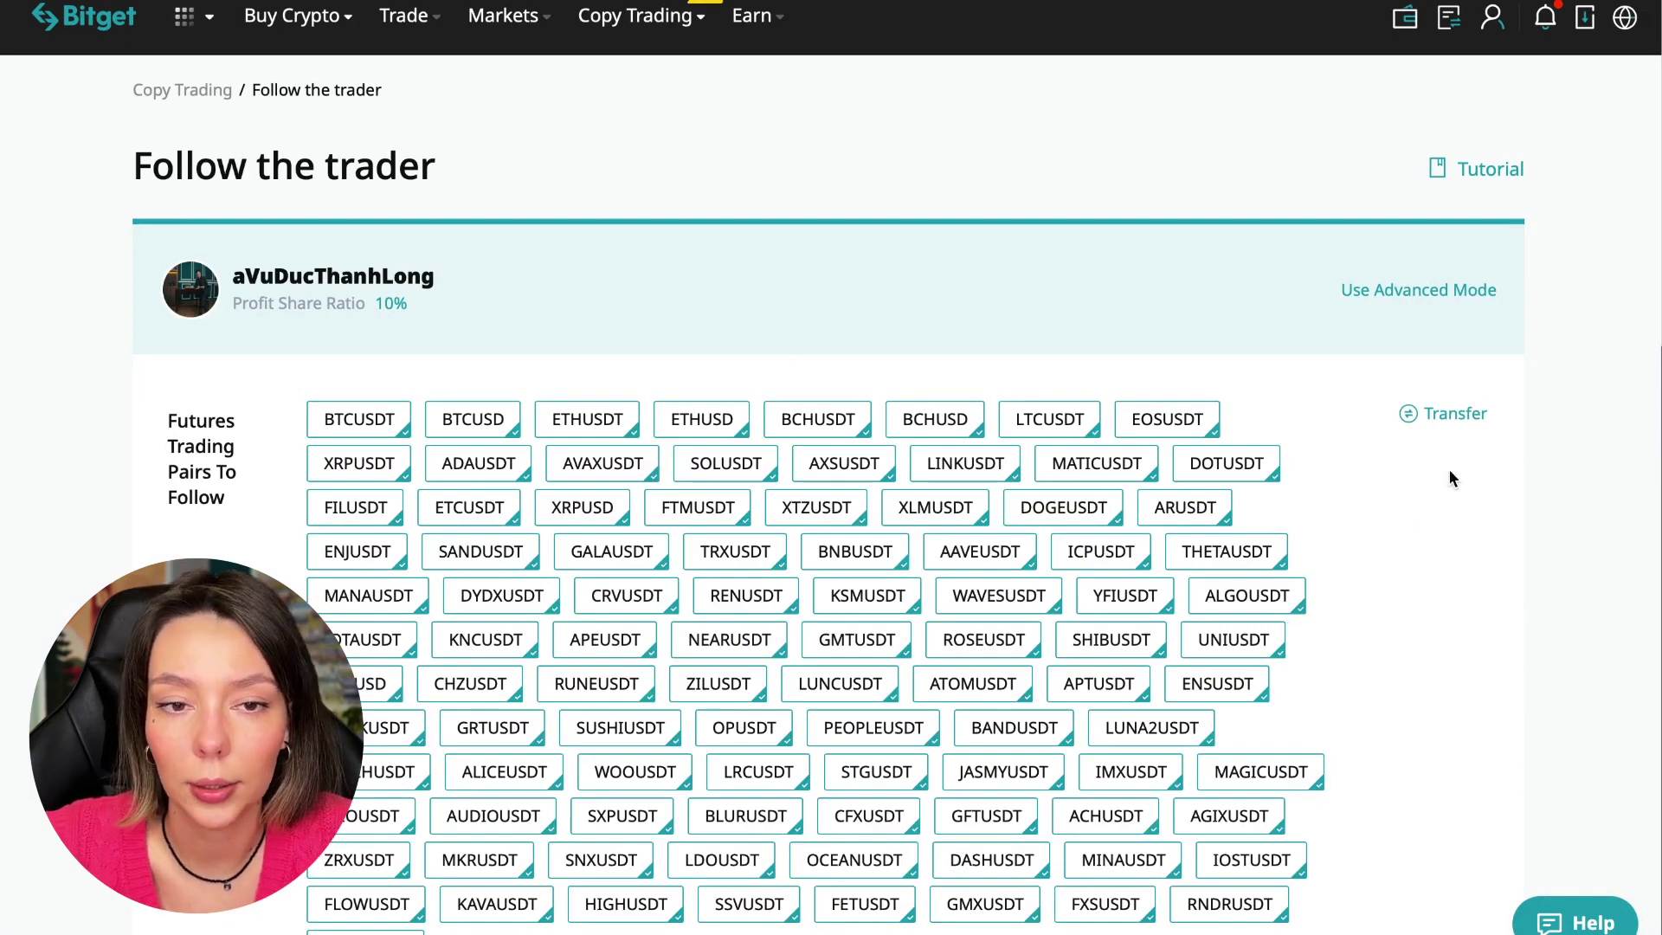
left_click(1420, 307)
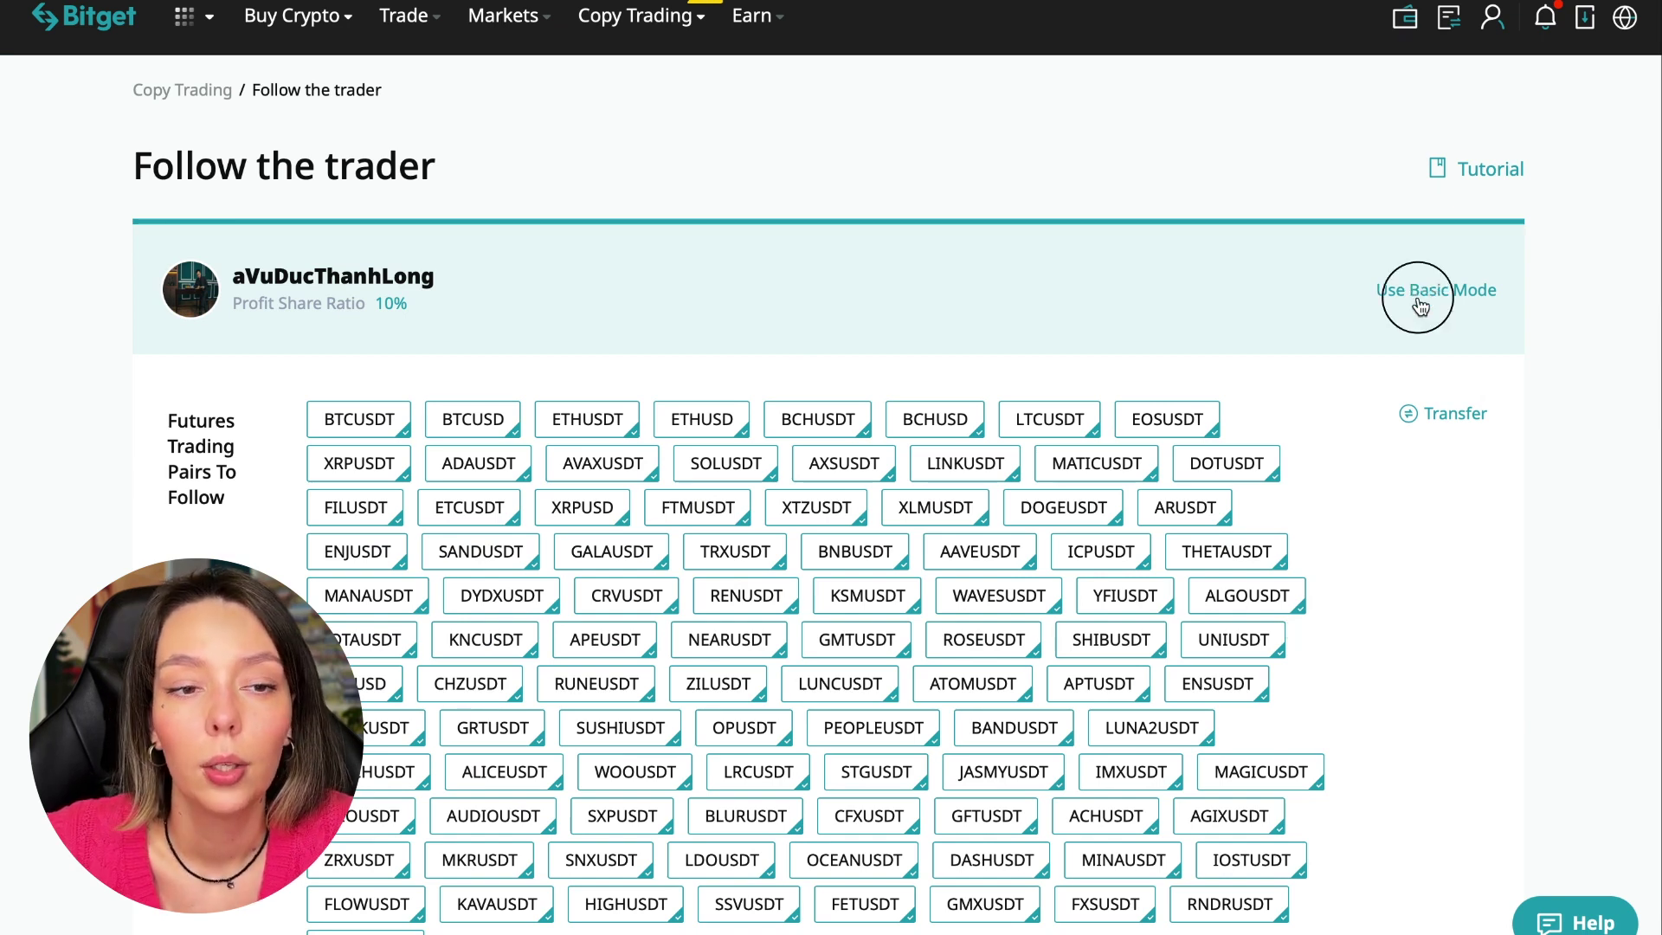
scroll(1321, 426, "down", 4)
scroll(1320, 427, "up", 2)
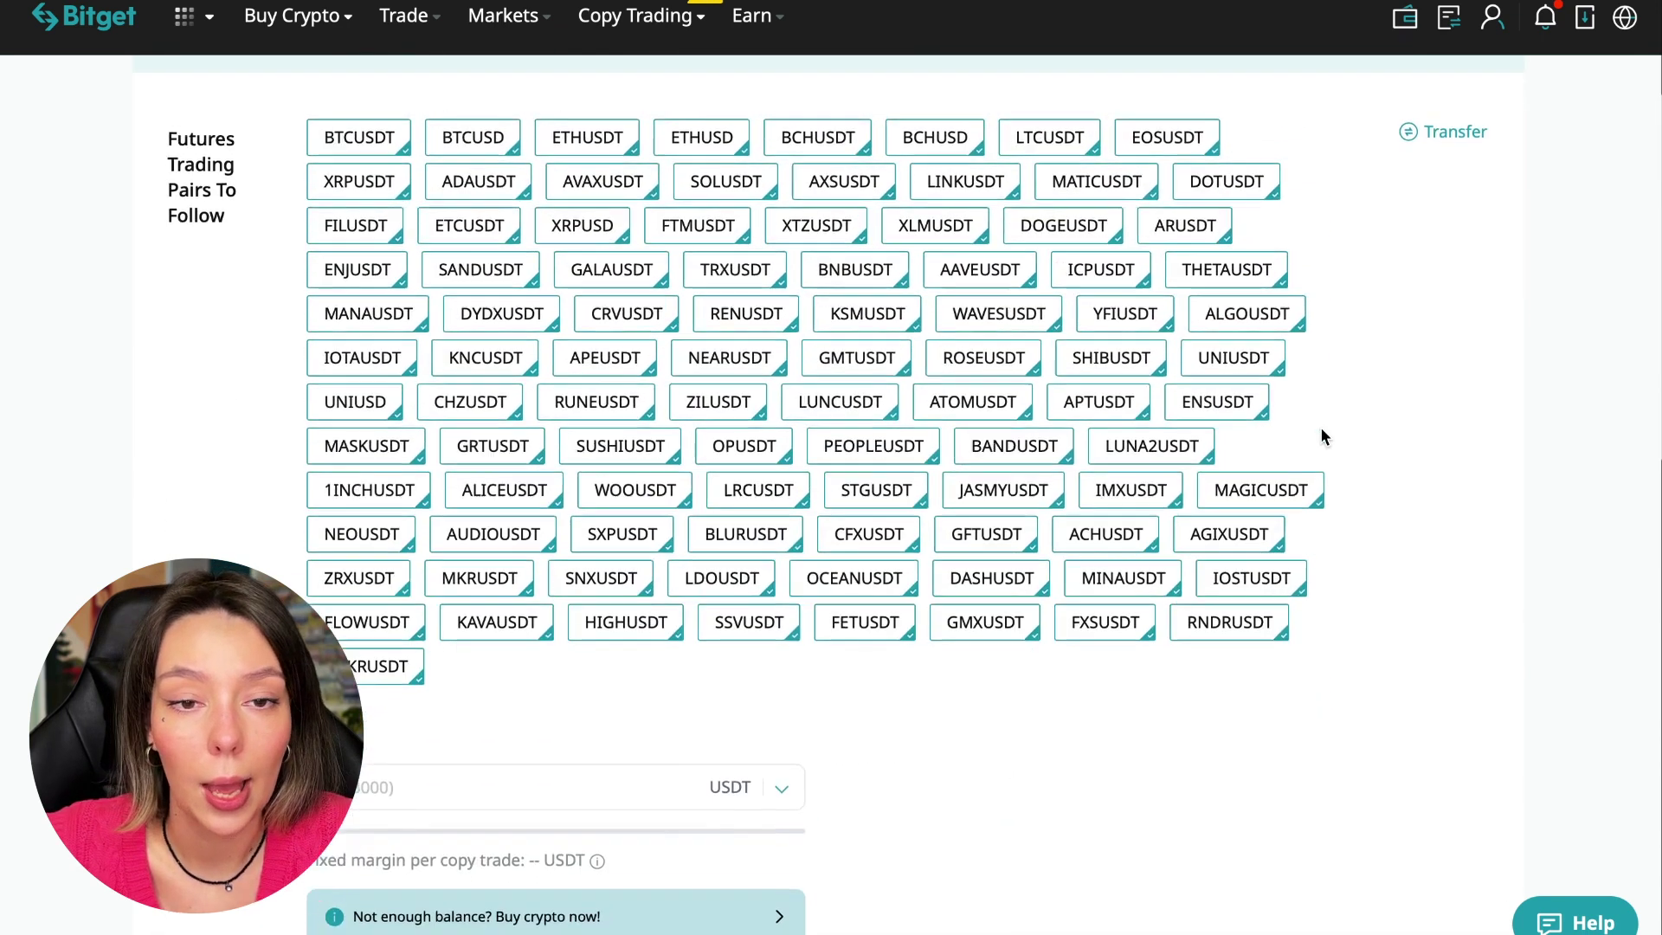
scroll(1320, 427, "up", 2)
left_click(1425, 214)
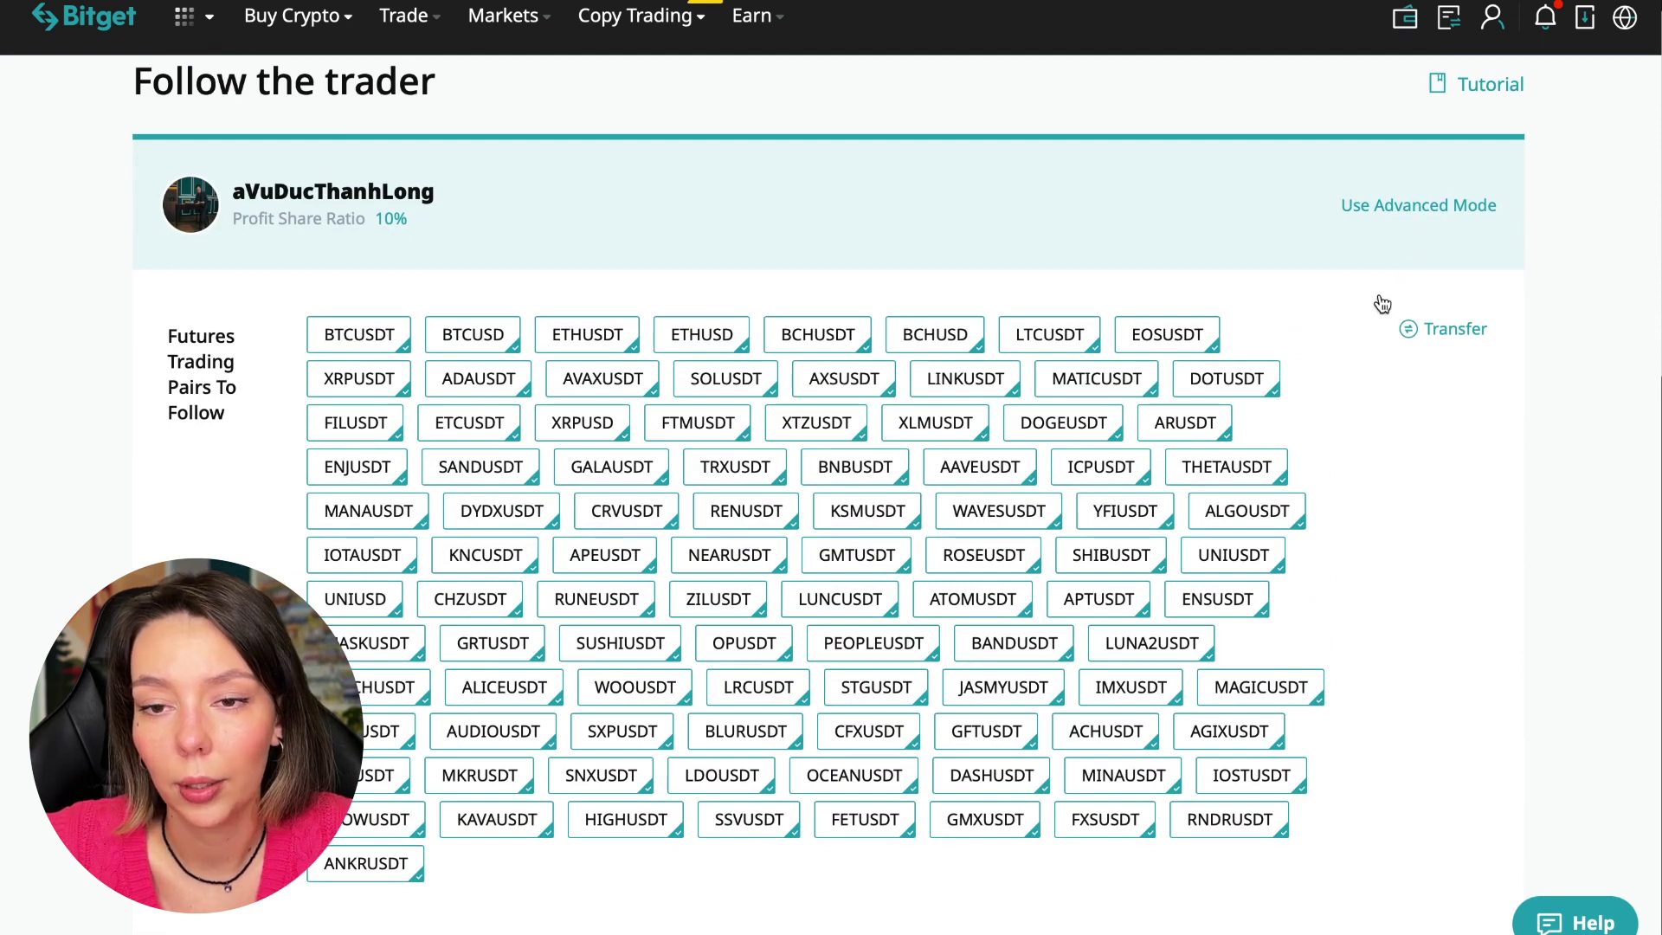
scroll(831, 520, "down", 10)
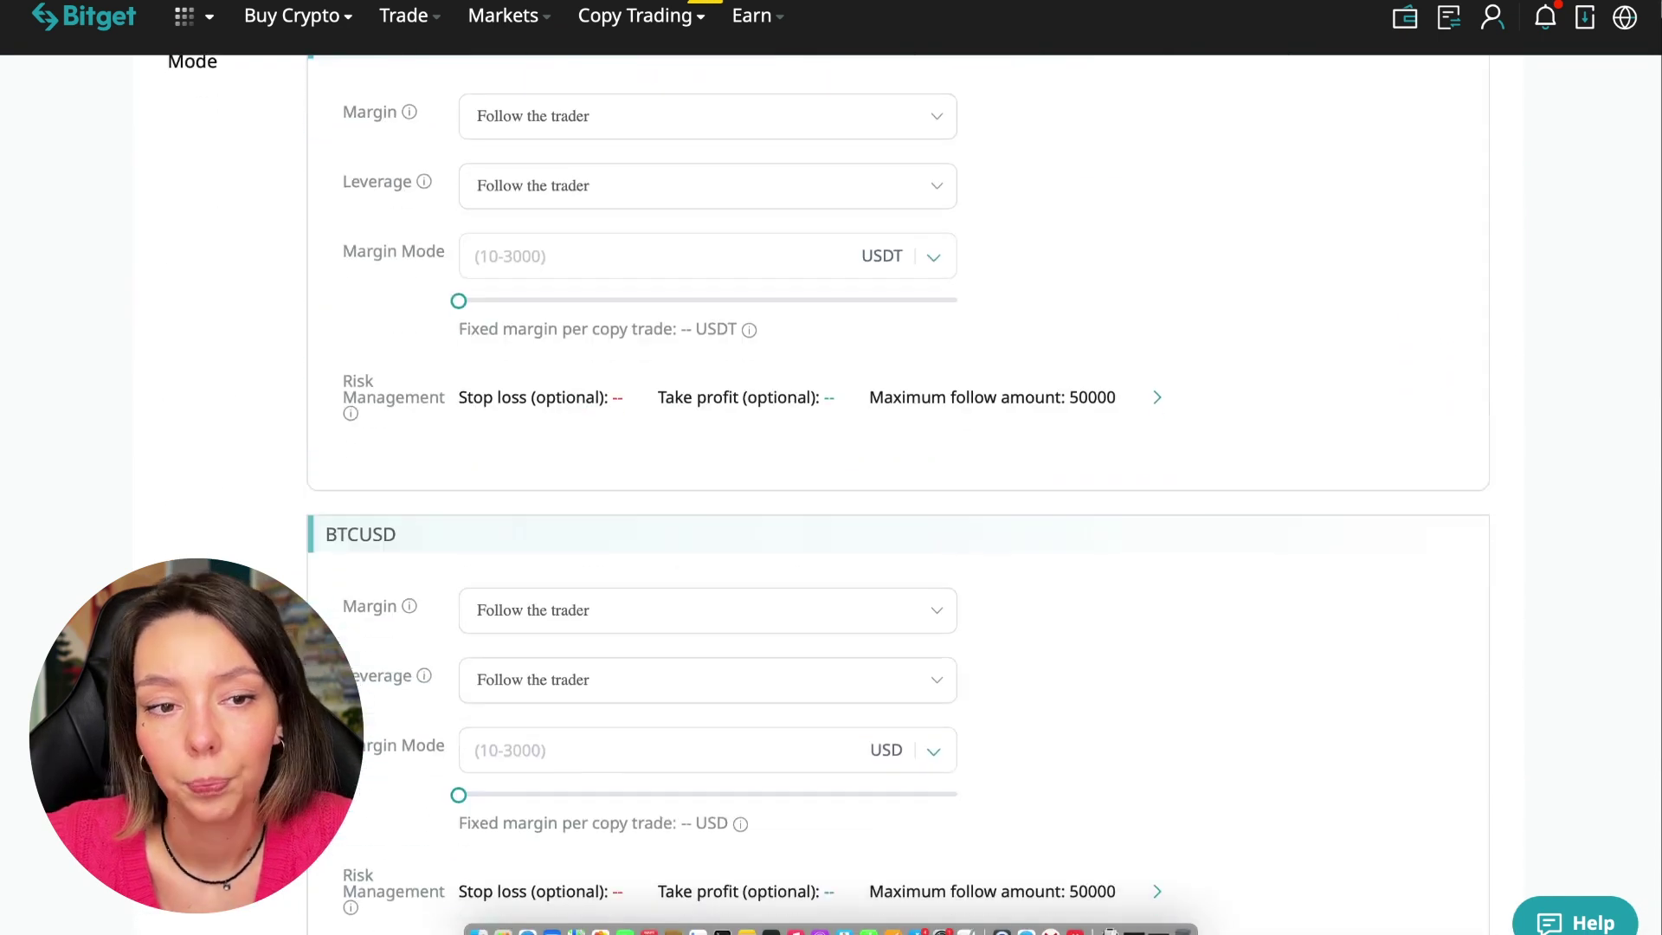
scroll(821, 567, "down", 6)
scroll(821, 576, "down", 2)
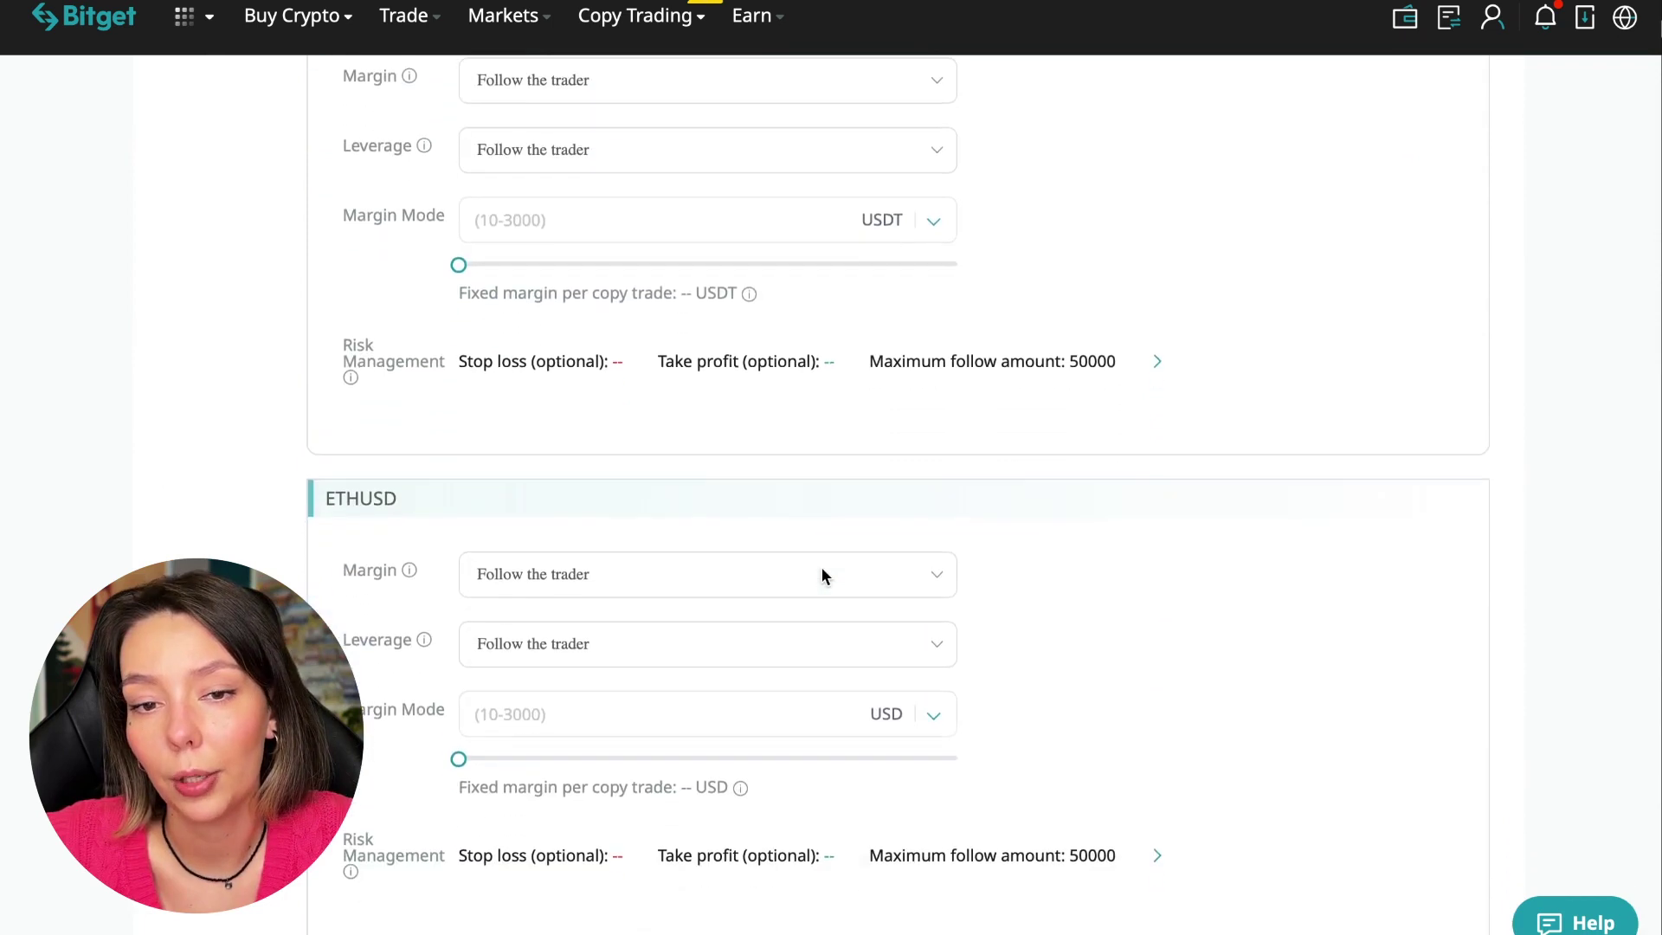
scroll(1080, 608, "down", 3)
scroll(1079, 609, "up", 1)
scroll(1080, 608, "up", 15)
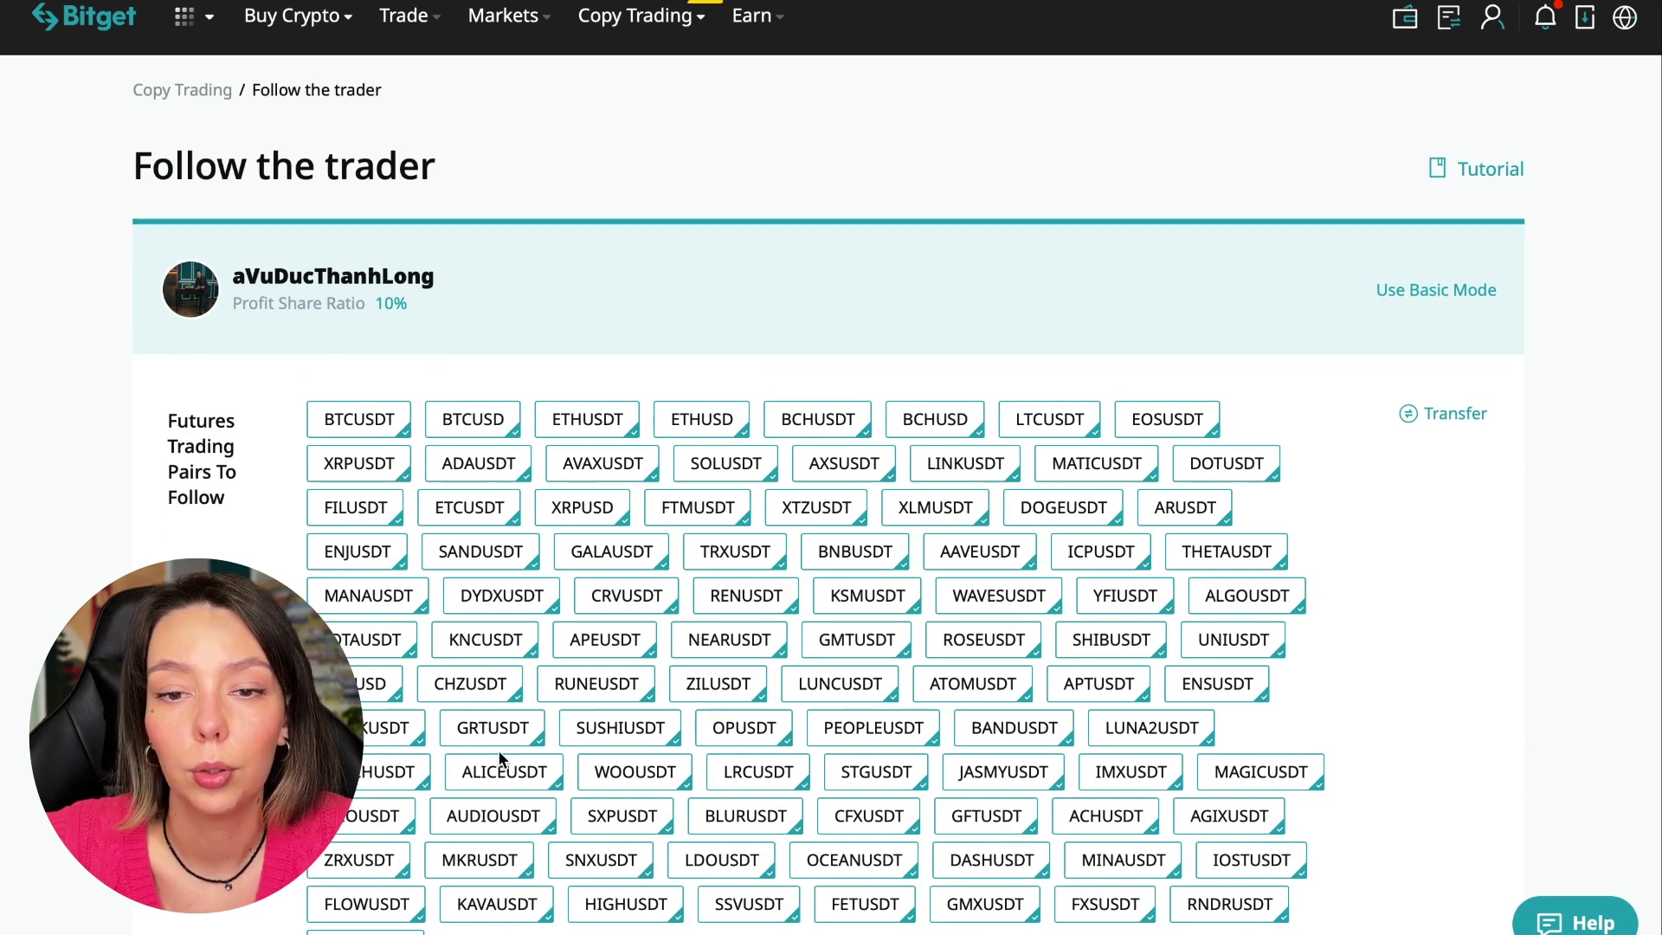
scroll(1402, 737, "down", 3)
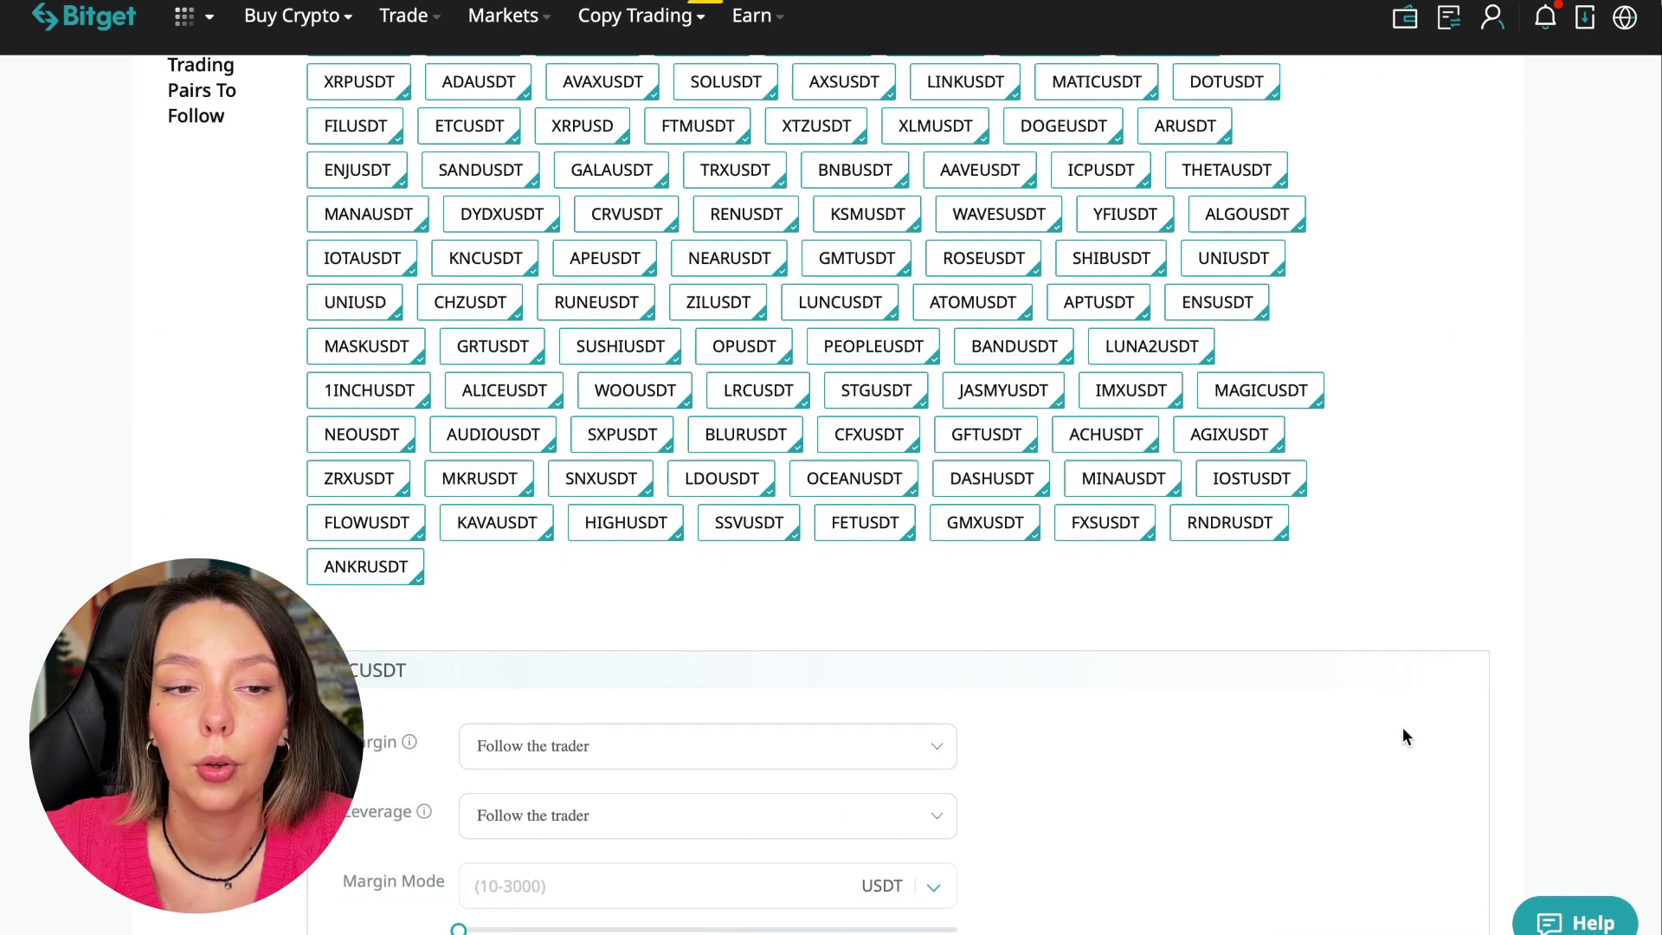
scroll(1403, 736, "down", 1)
scroll(1403, 735, "up", 5)
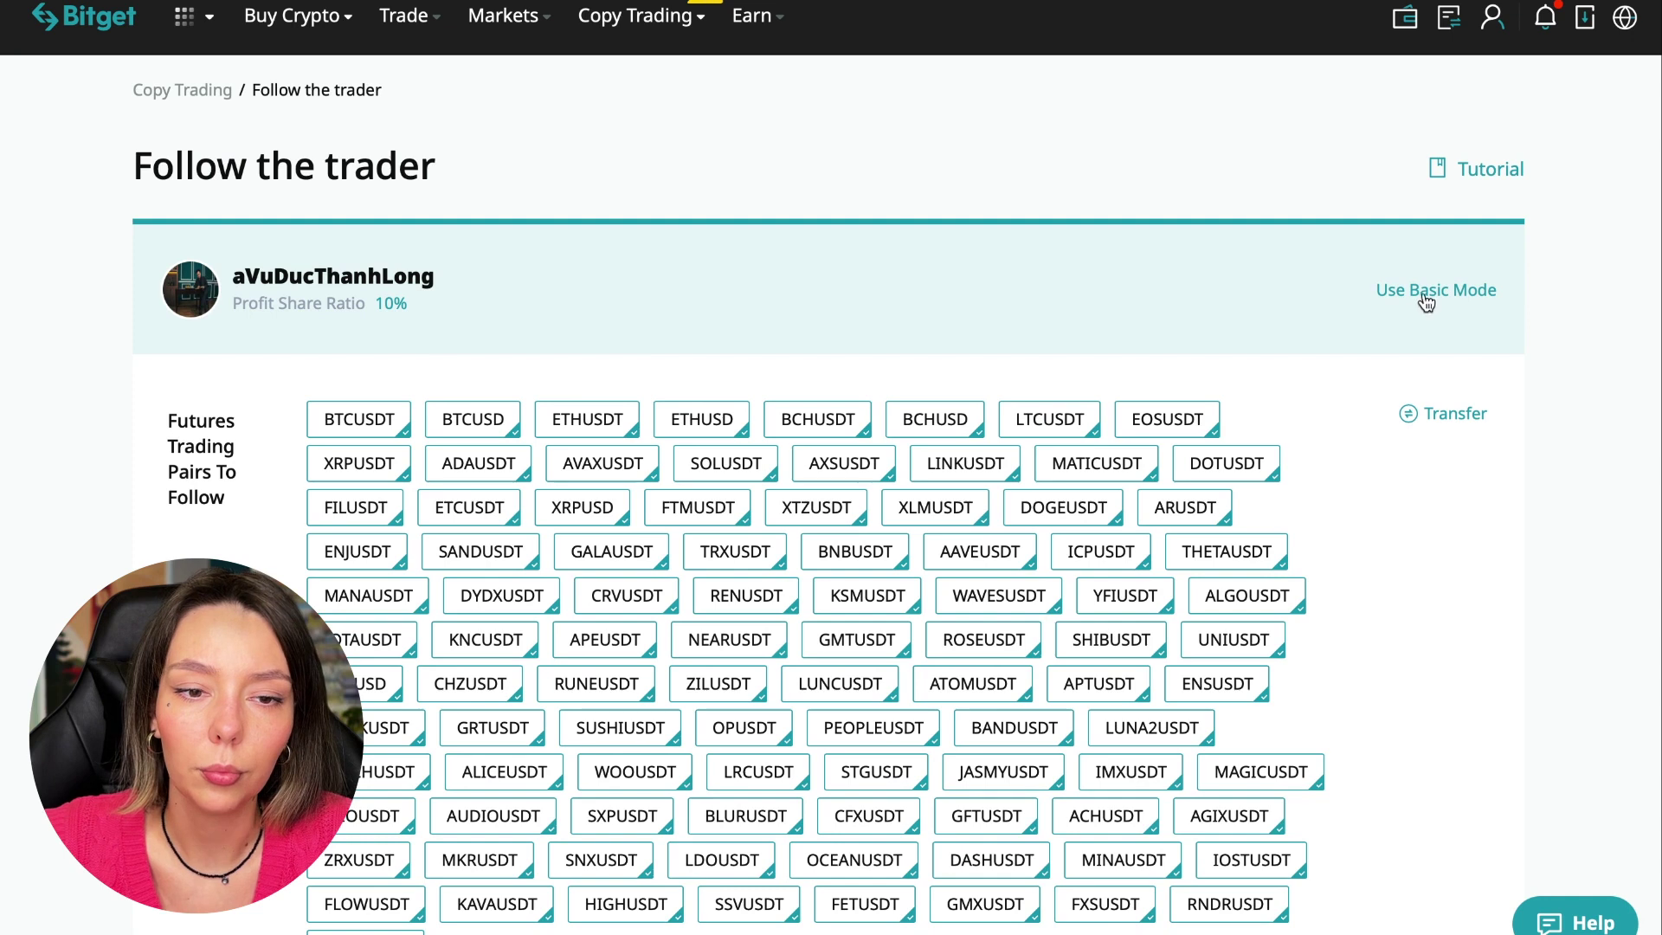
Switch to Basic Mode and set a fixed margin of 10 USDT per copy trade.
left_click(1424, 296)
scroll(1381, 552, "down", 3)
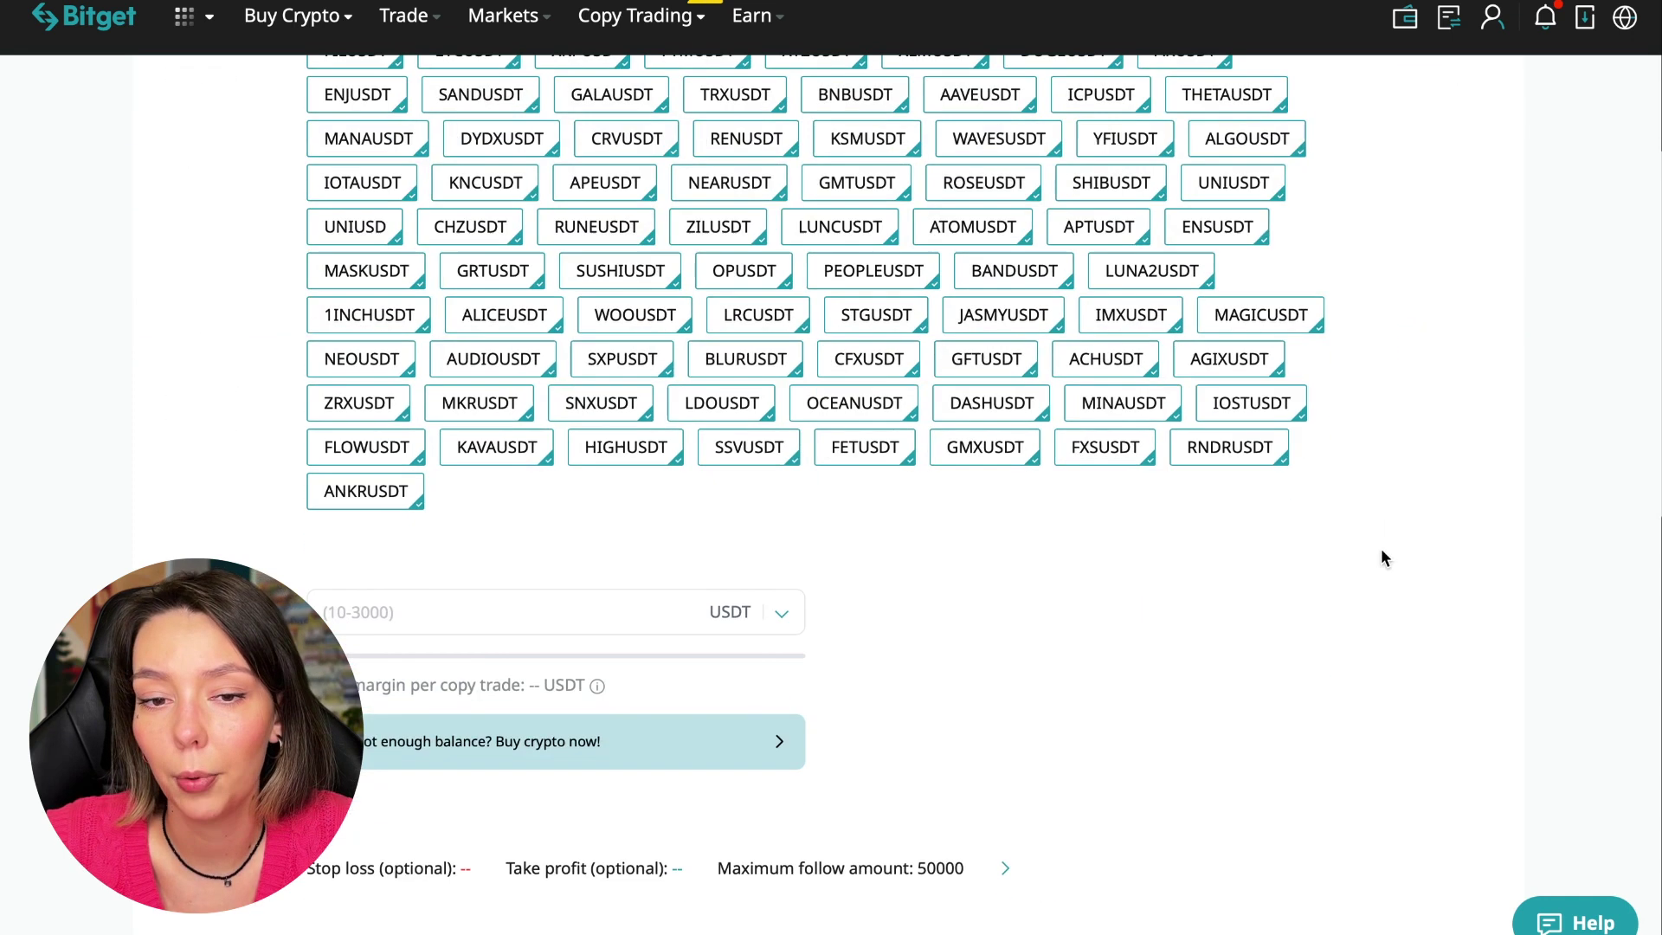
scroll(1380, 557, "up", 3)
scroll(1380, 558, "down", 4)
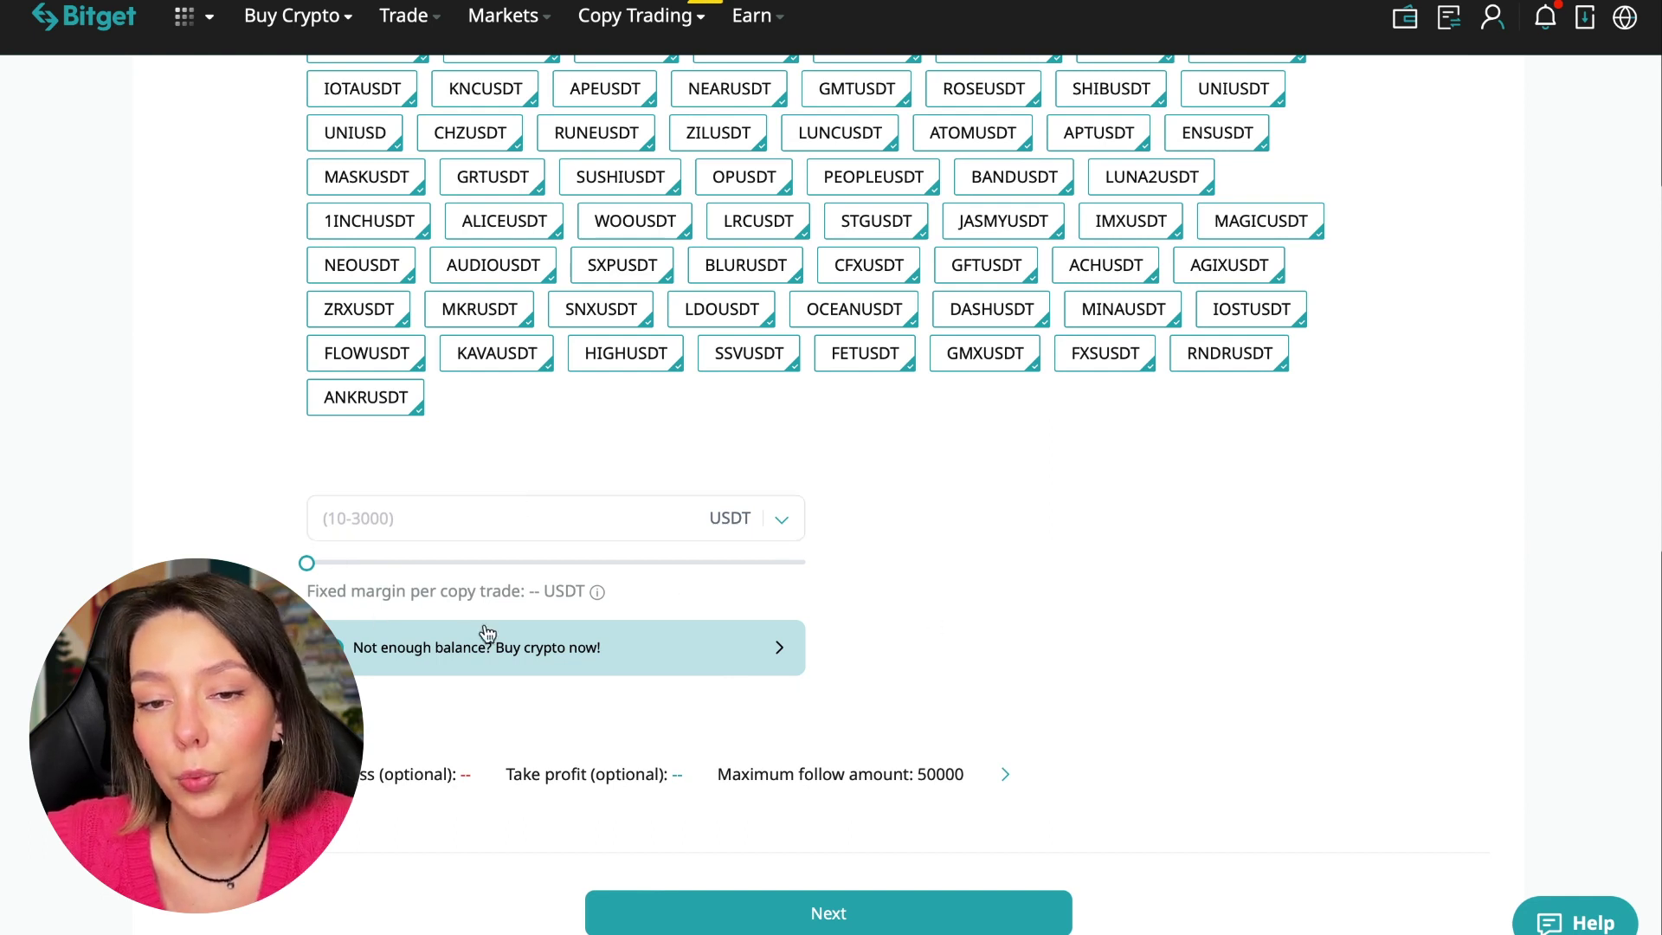
left_click(467, 527)
type("10")
left_click(1000, 594)
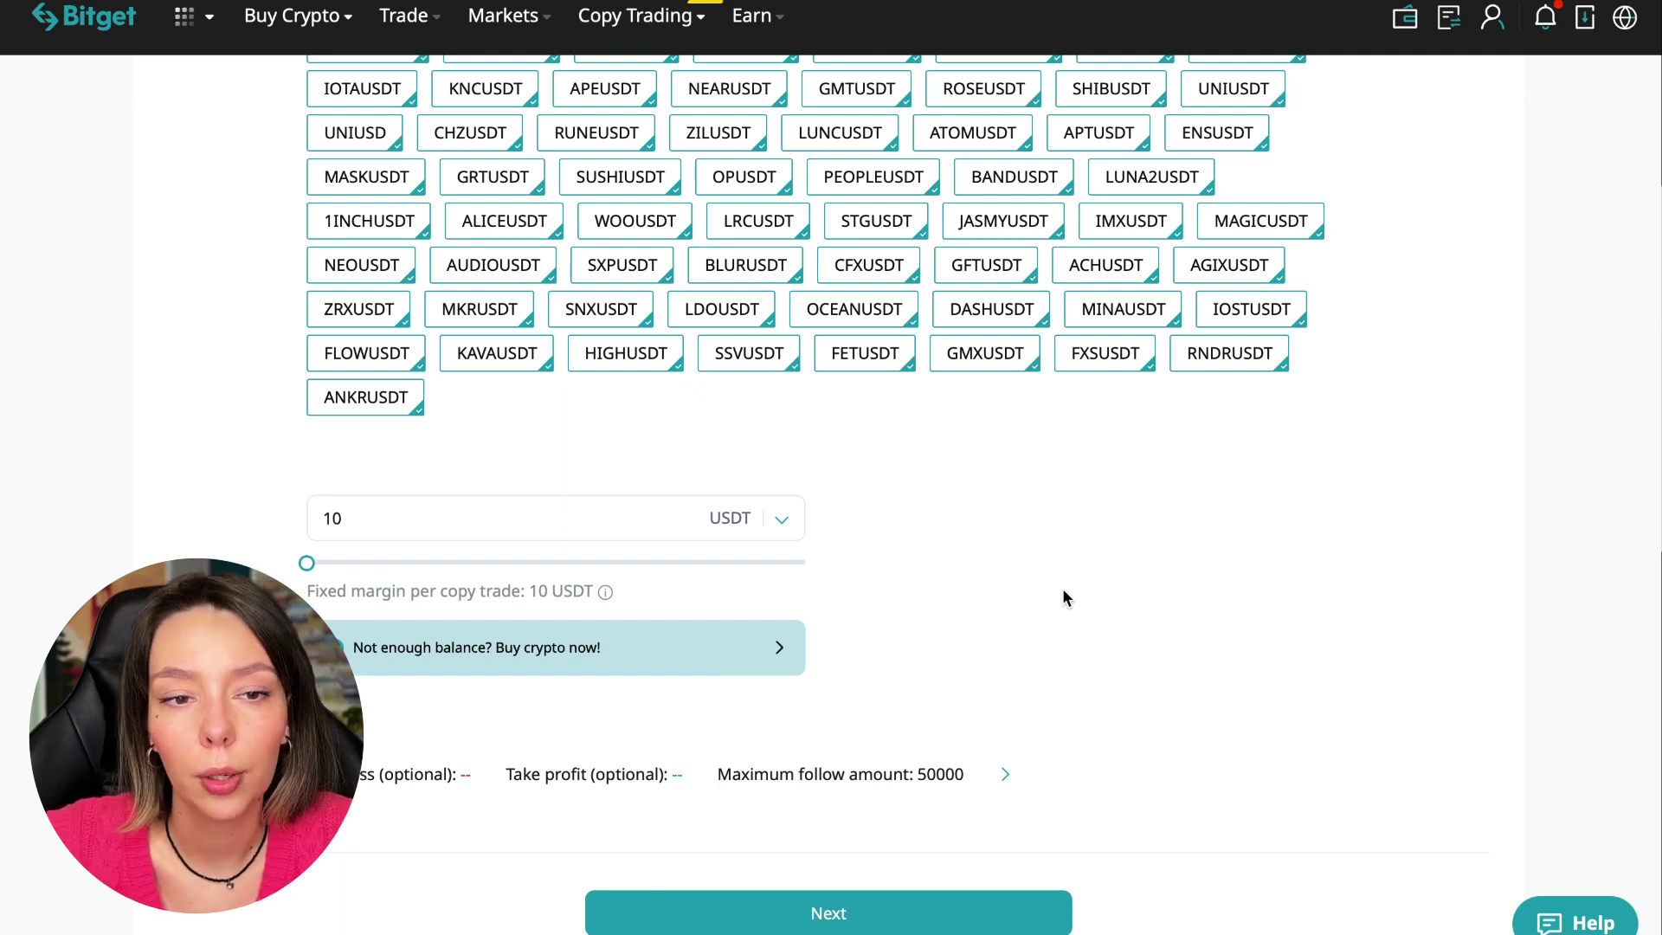
scroll(1062, 588, "down", 1)
In Risk Management, replace the 50000 maximum follow amount with 30 and confirm, leaving stop loss and take profit unset.
left_click(1005, 598)
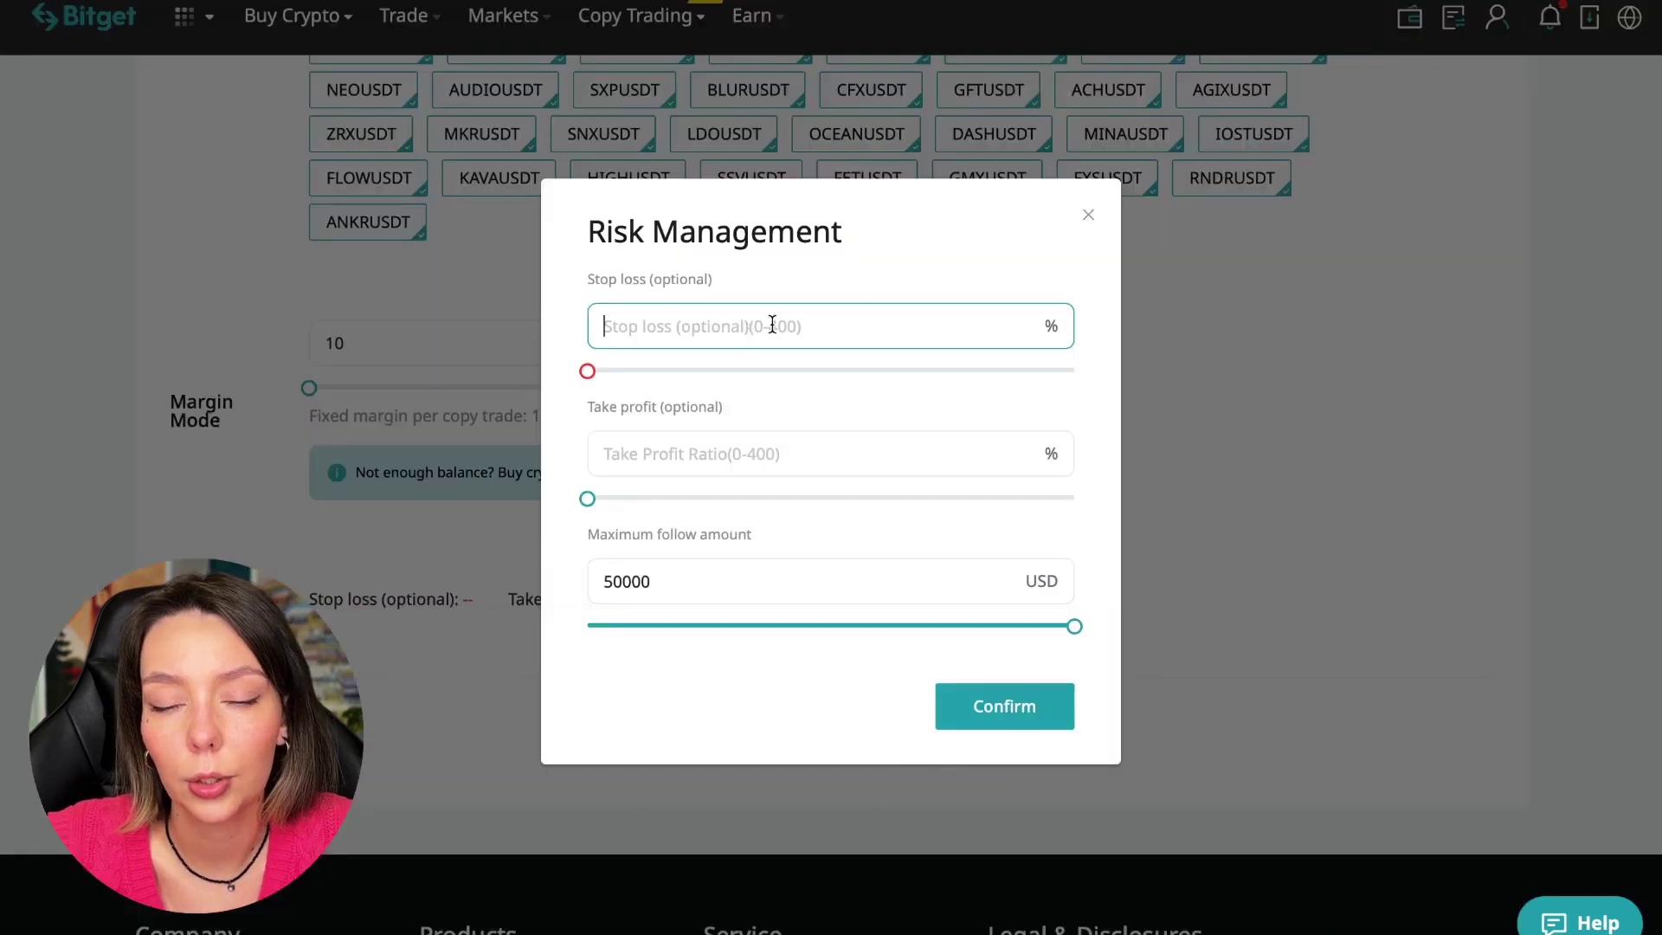
left_click(790, 457)
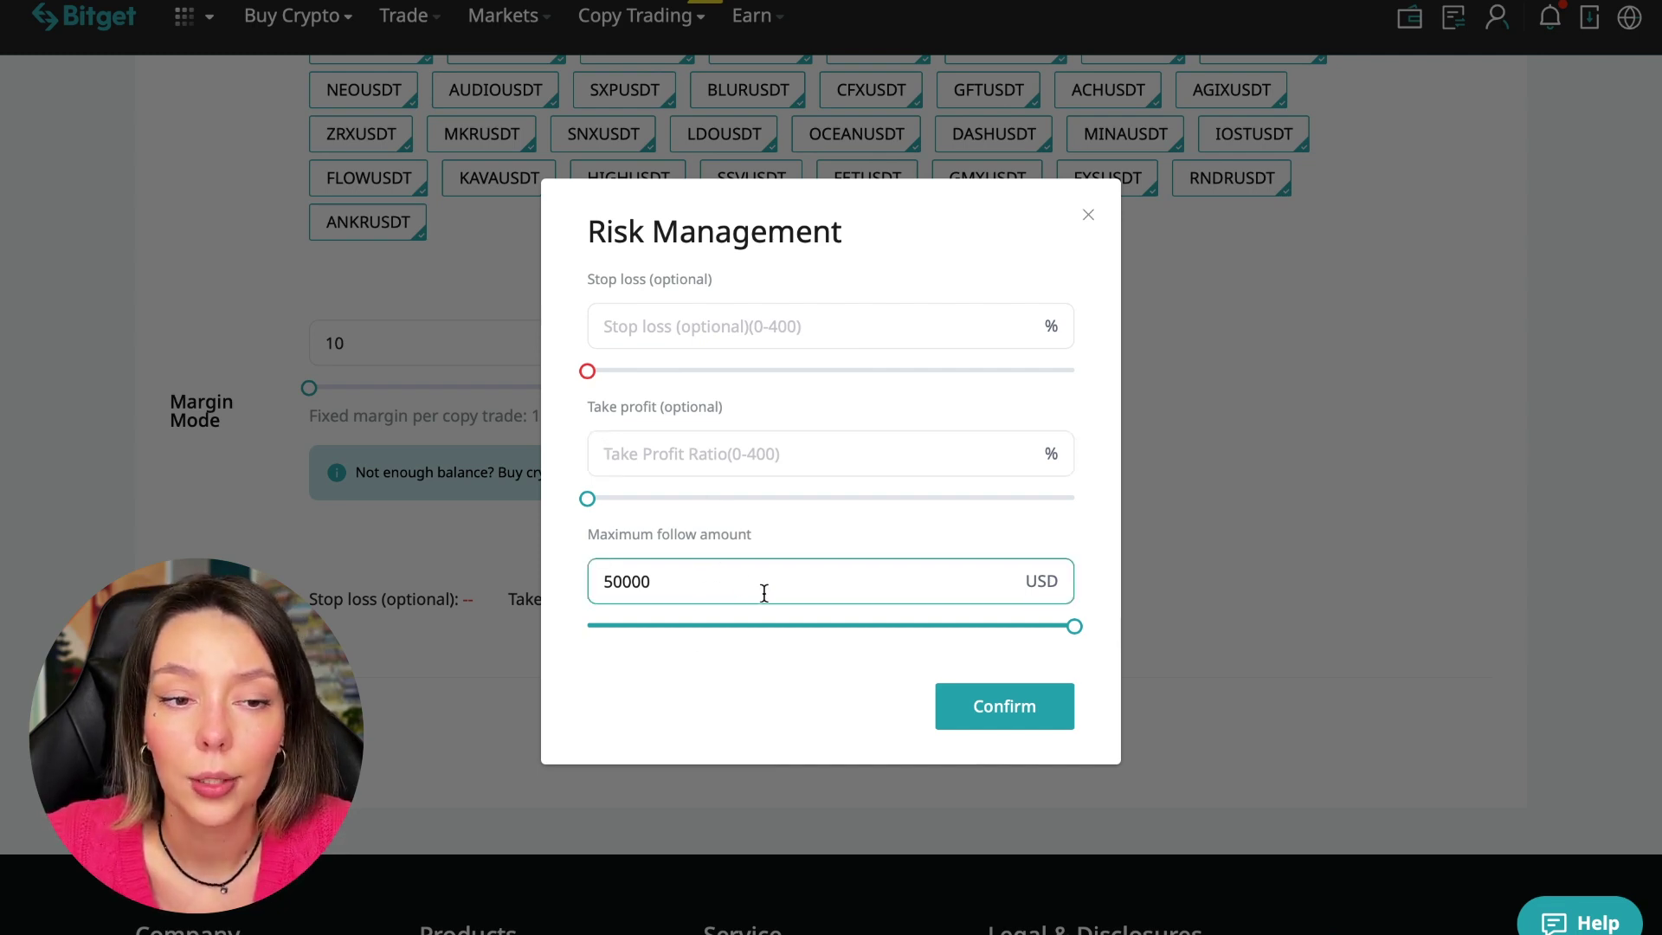
left_click(731, 586)
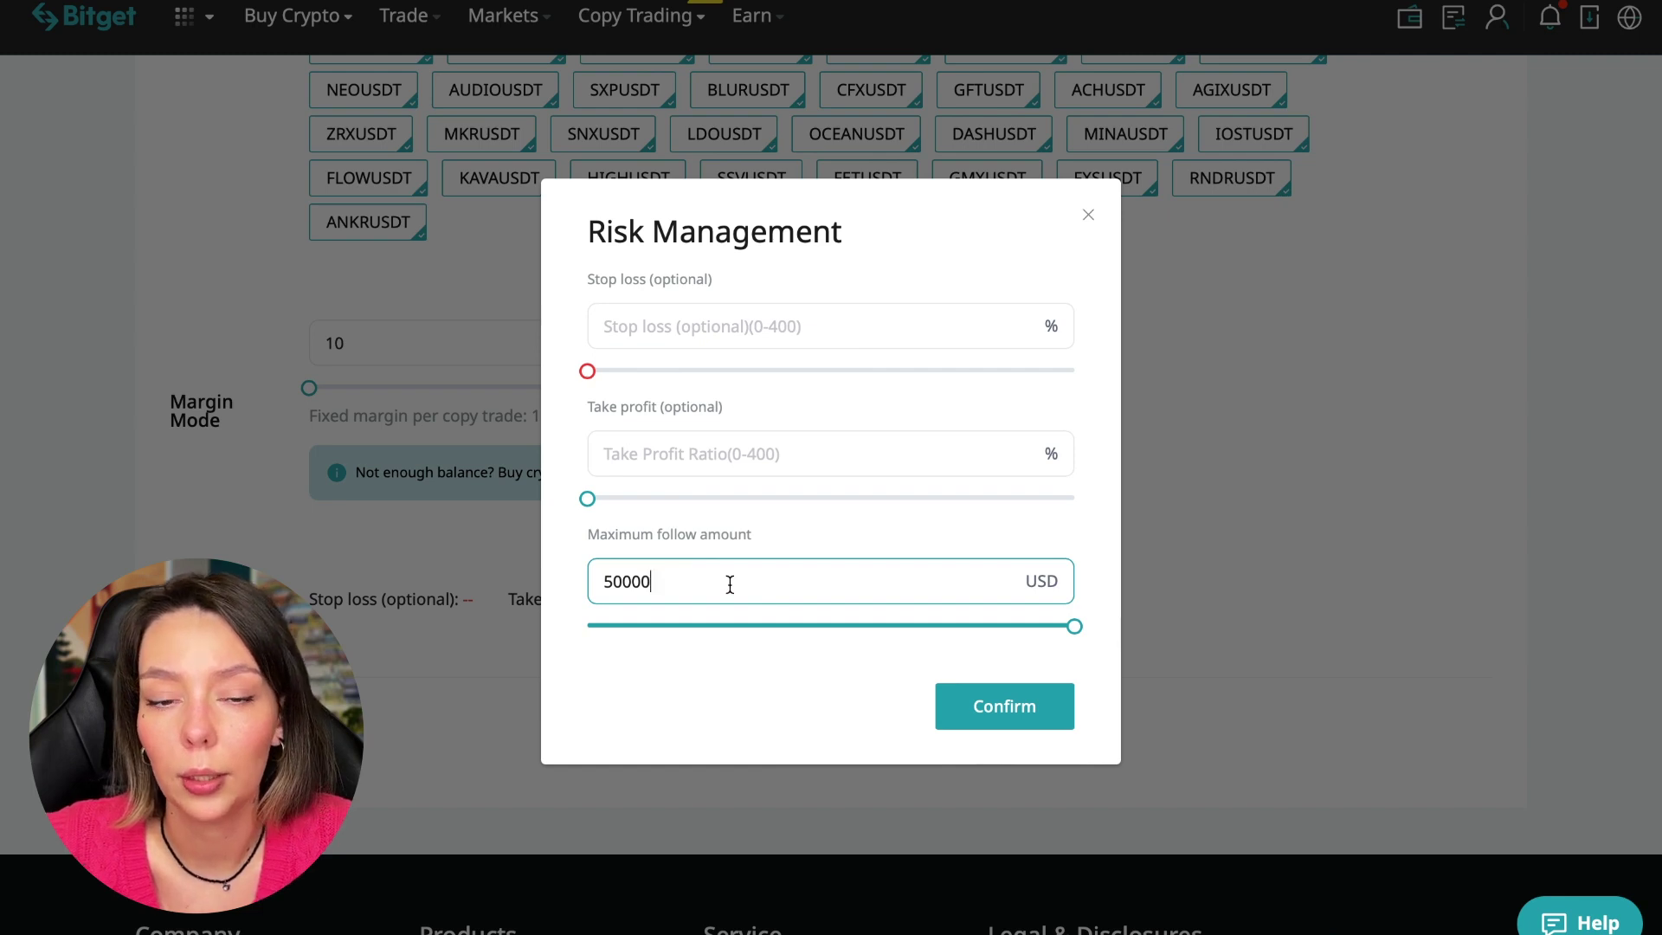
left_click_drag(1073, 625, 549, 649)
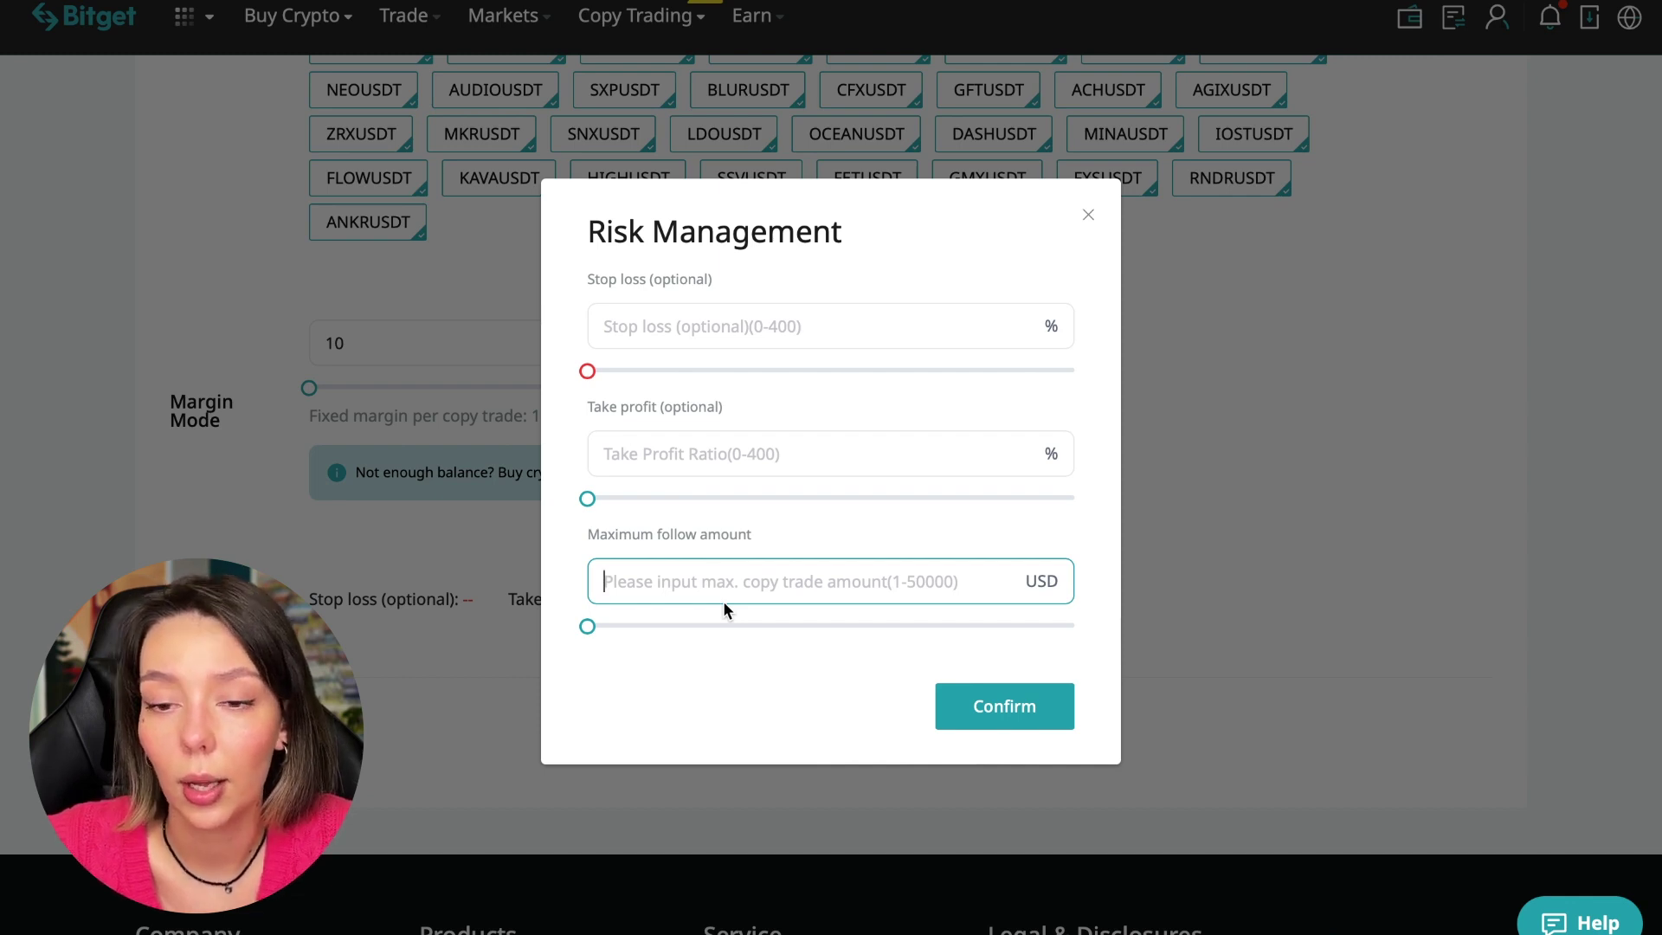
type("30")
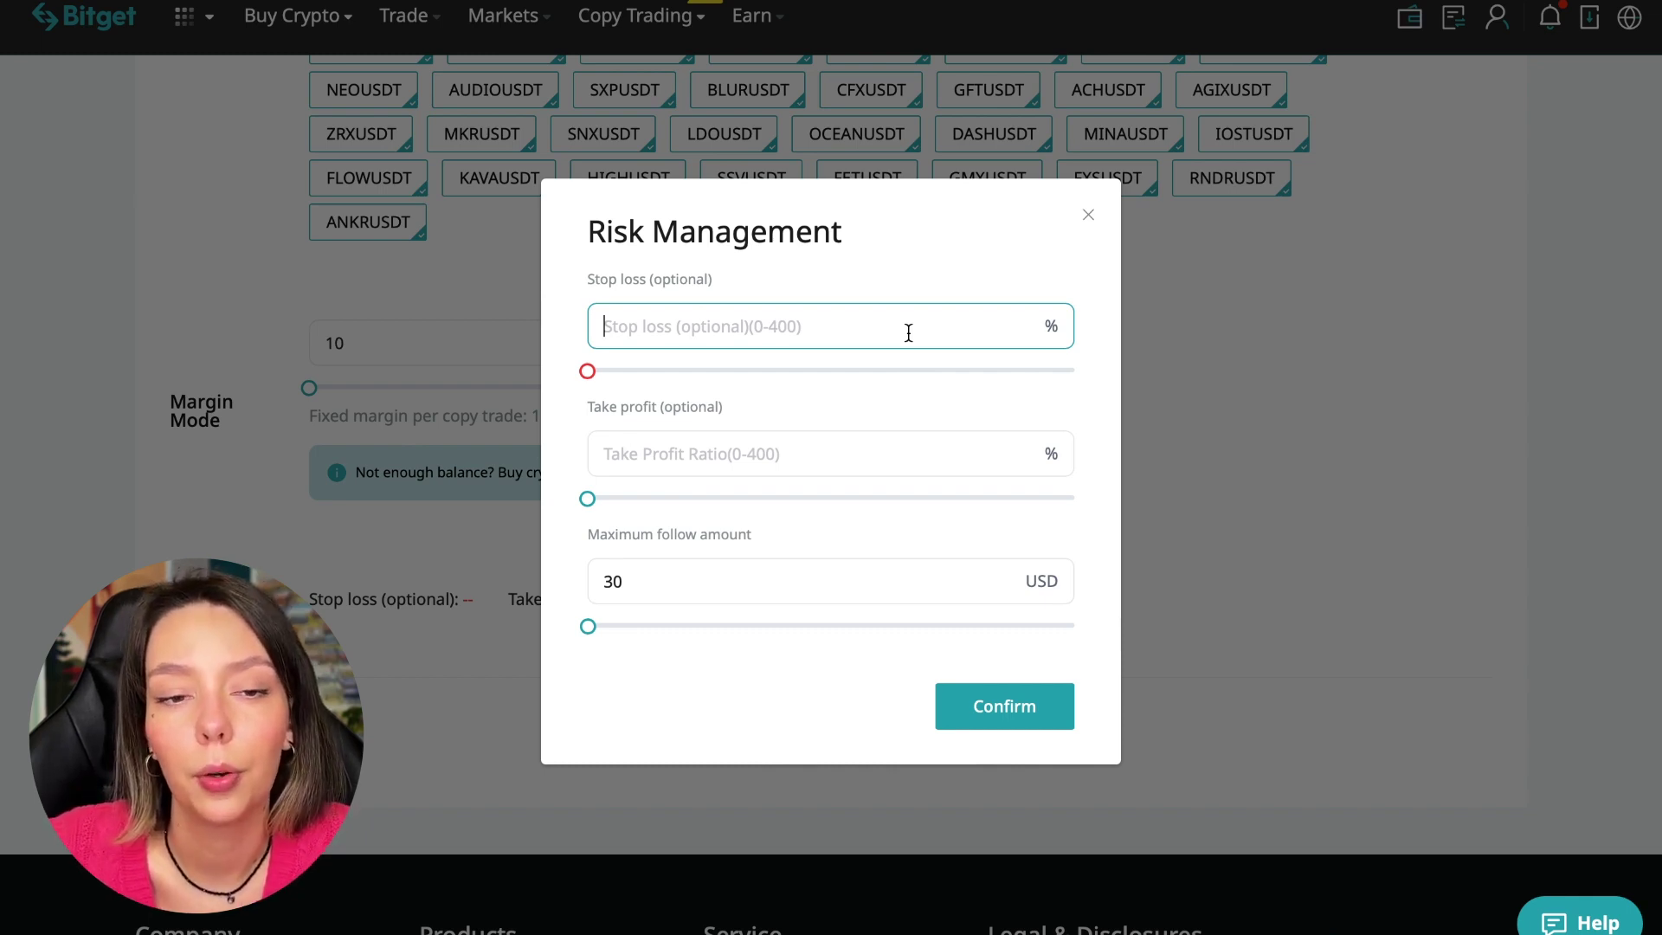
left_click(1040, 722)
left_click(894, 759)
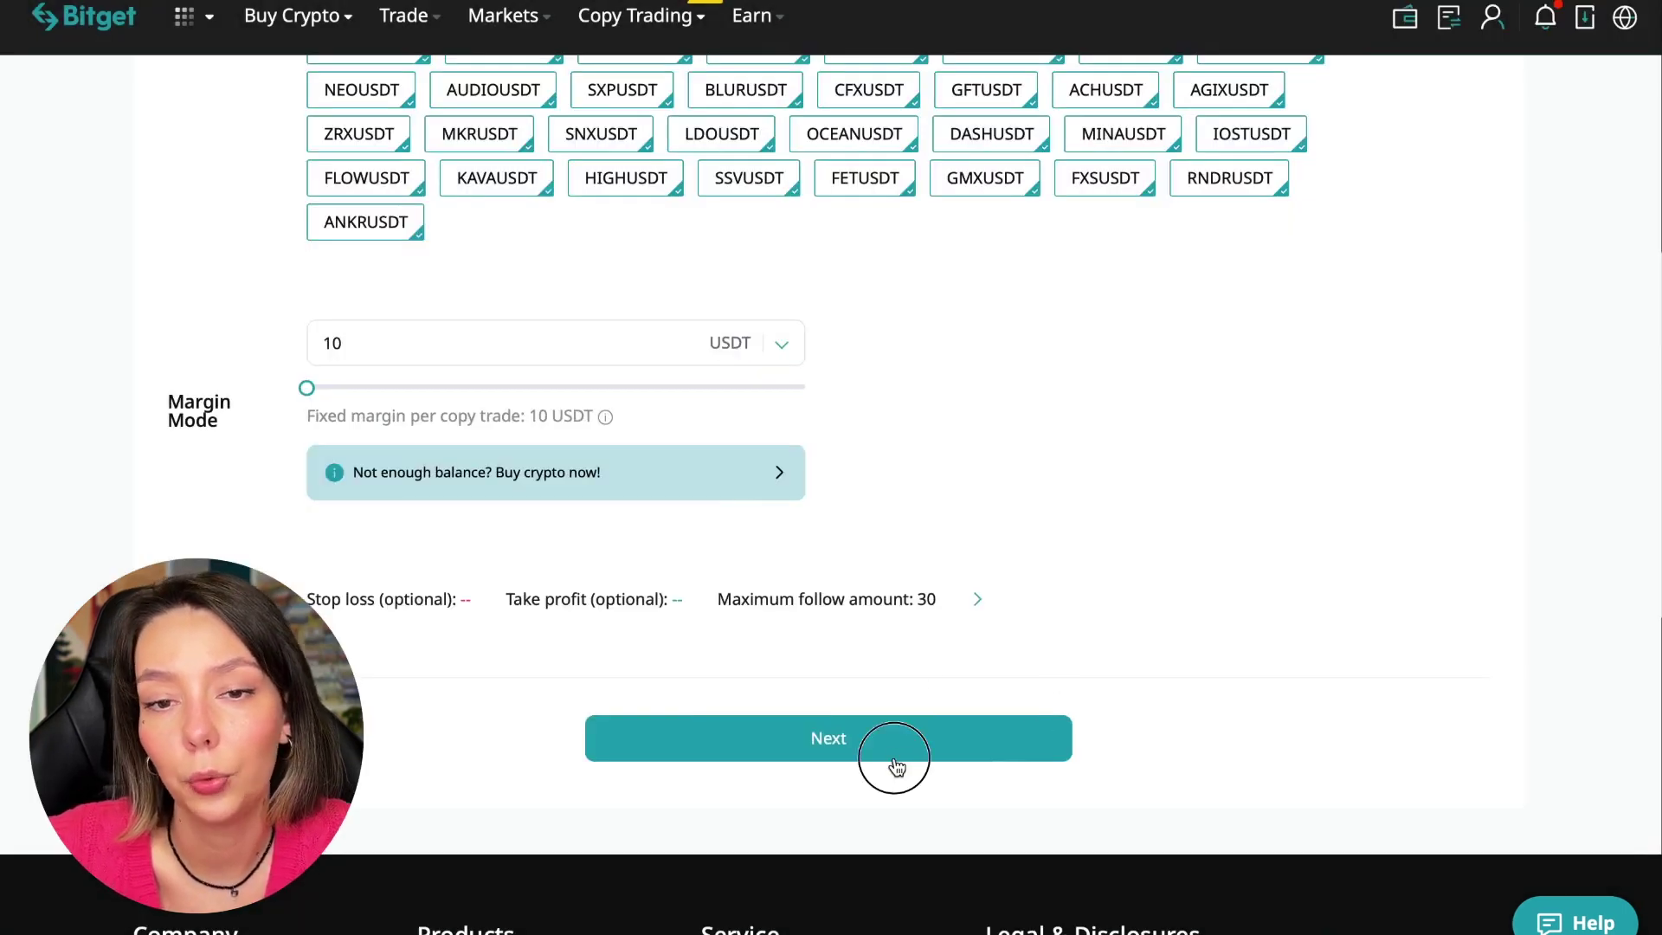
scroll(743, 522, "down", 3)
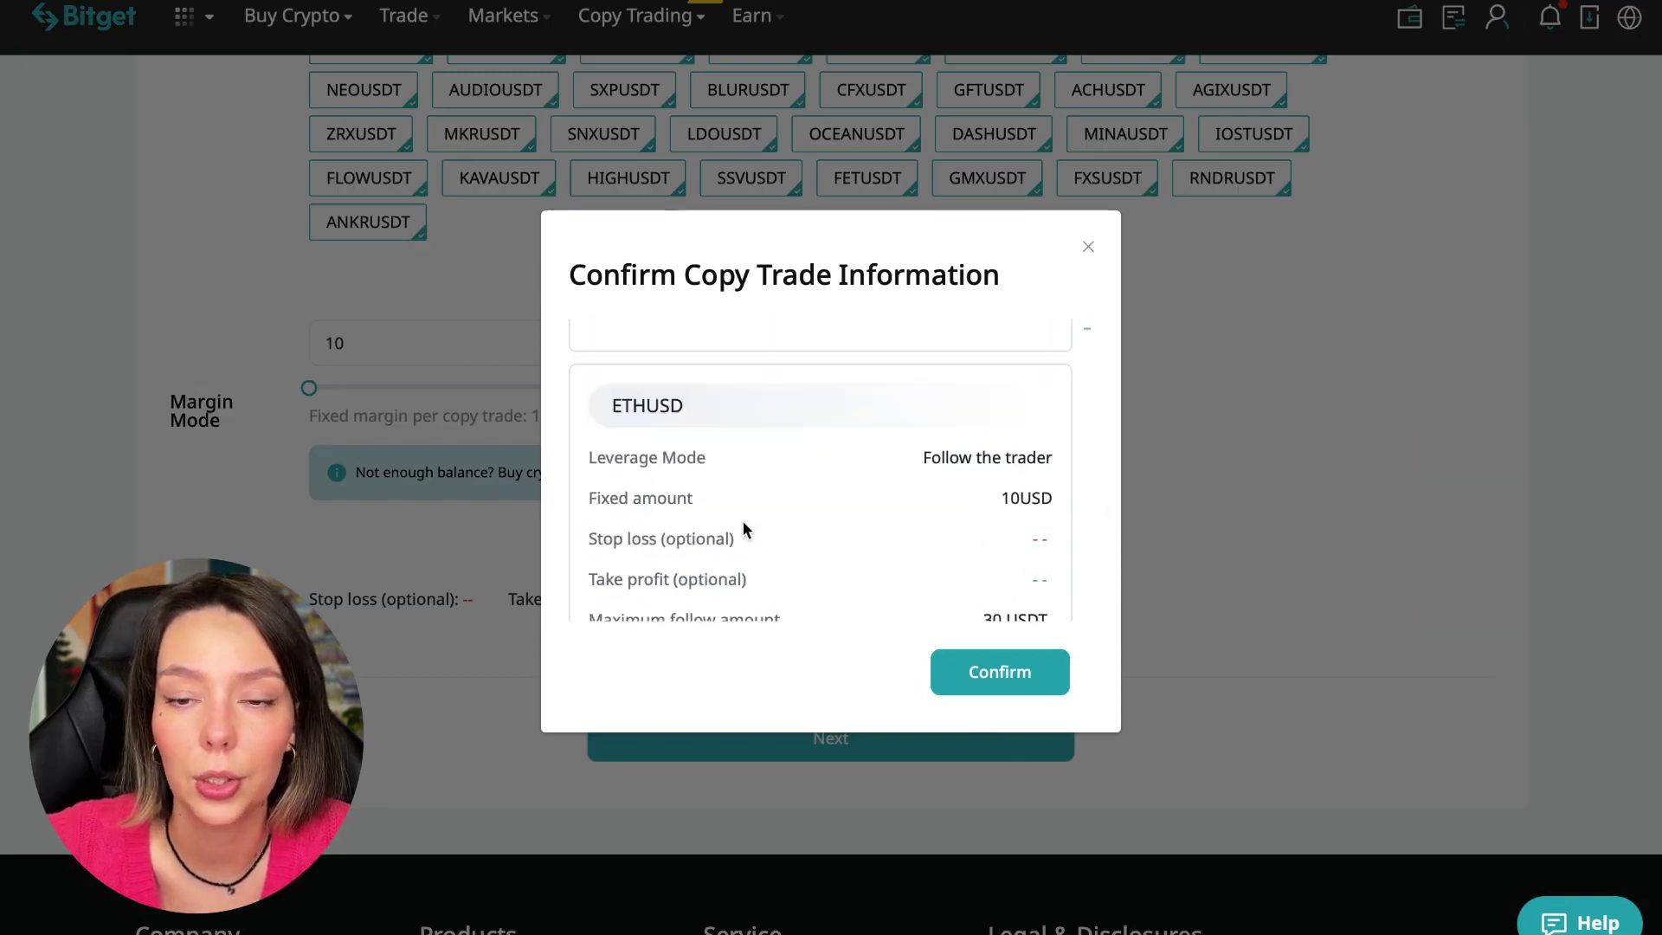
scroll(744, 521, "down", 3)
scroll(743, 521, "down", 3)
scroll(743, 520, "down", 3)
left_click(1018, 679)
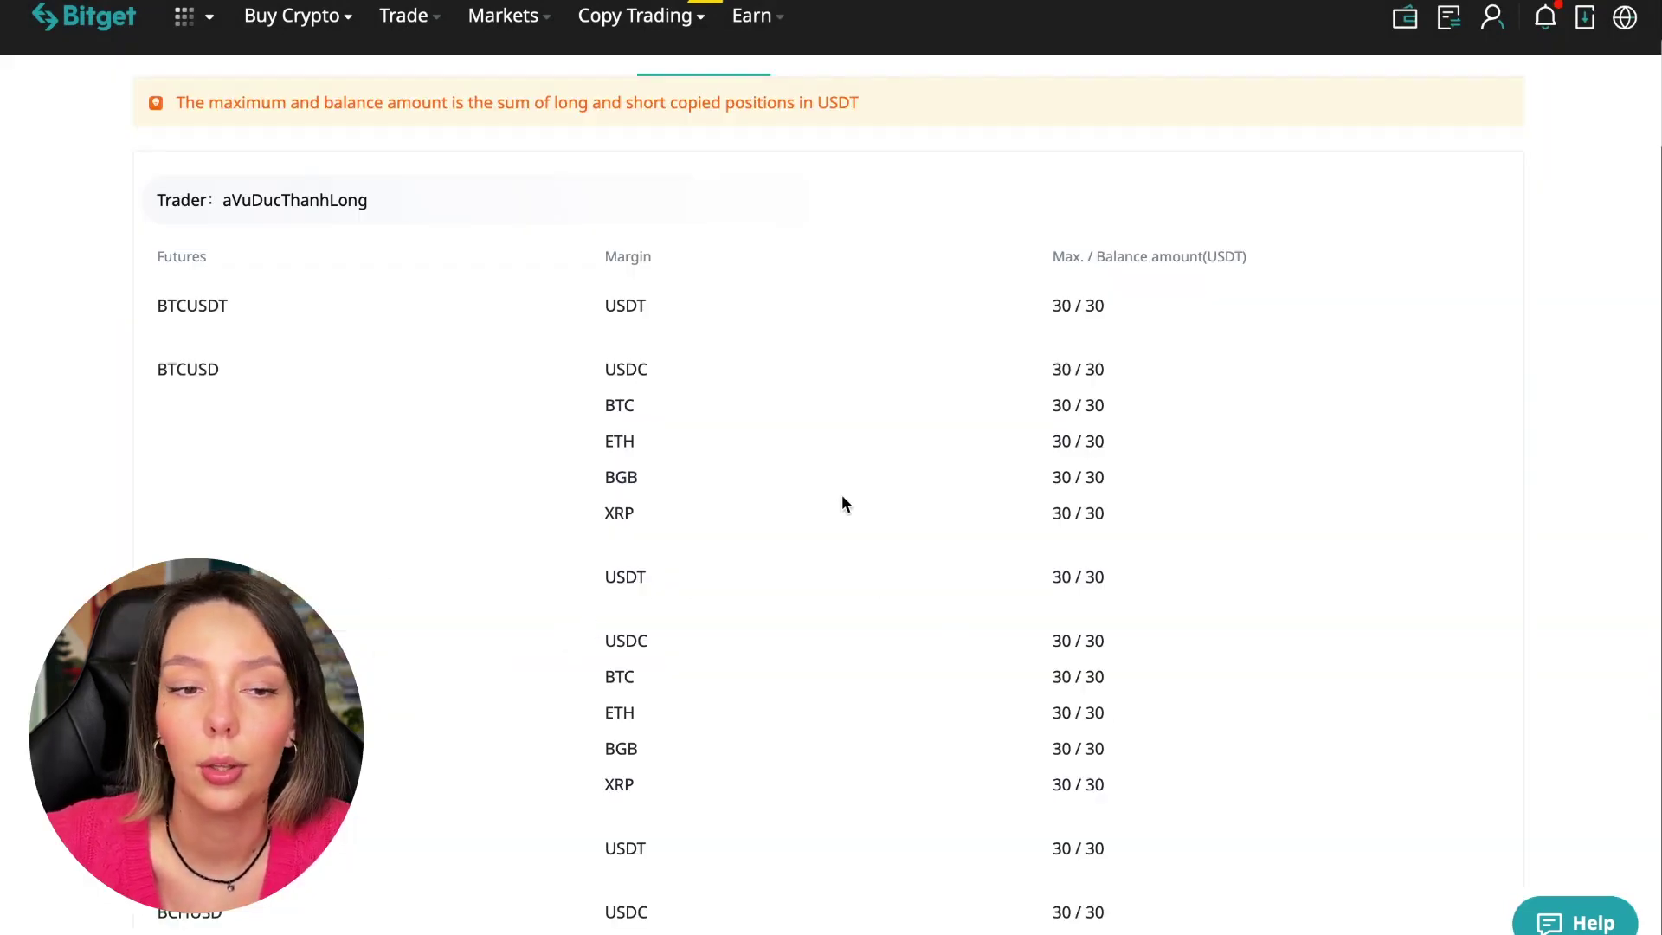
scroll(842, 502, "down", 5)
scroll(825, 631, "down", 4)
scroll(825, 631, "up", 5)
scroll(824, 631, "up", 2)
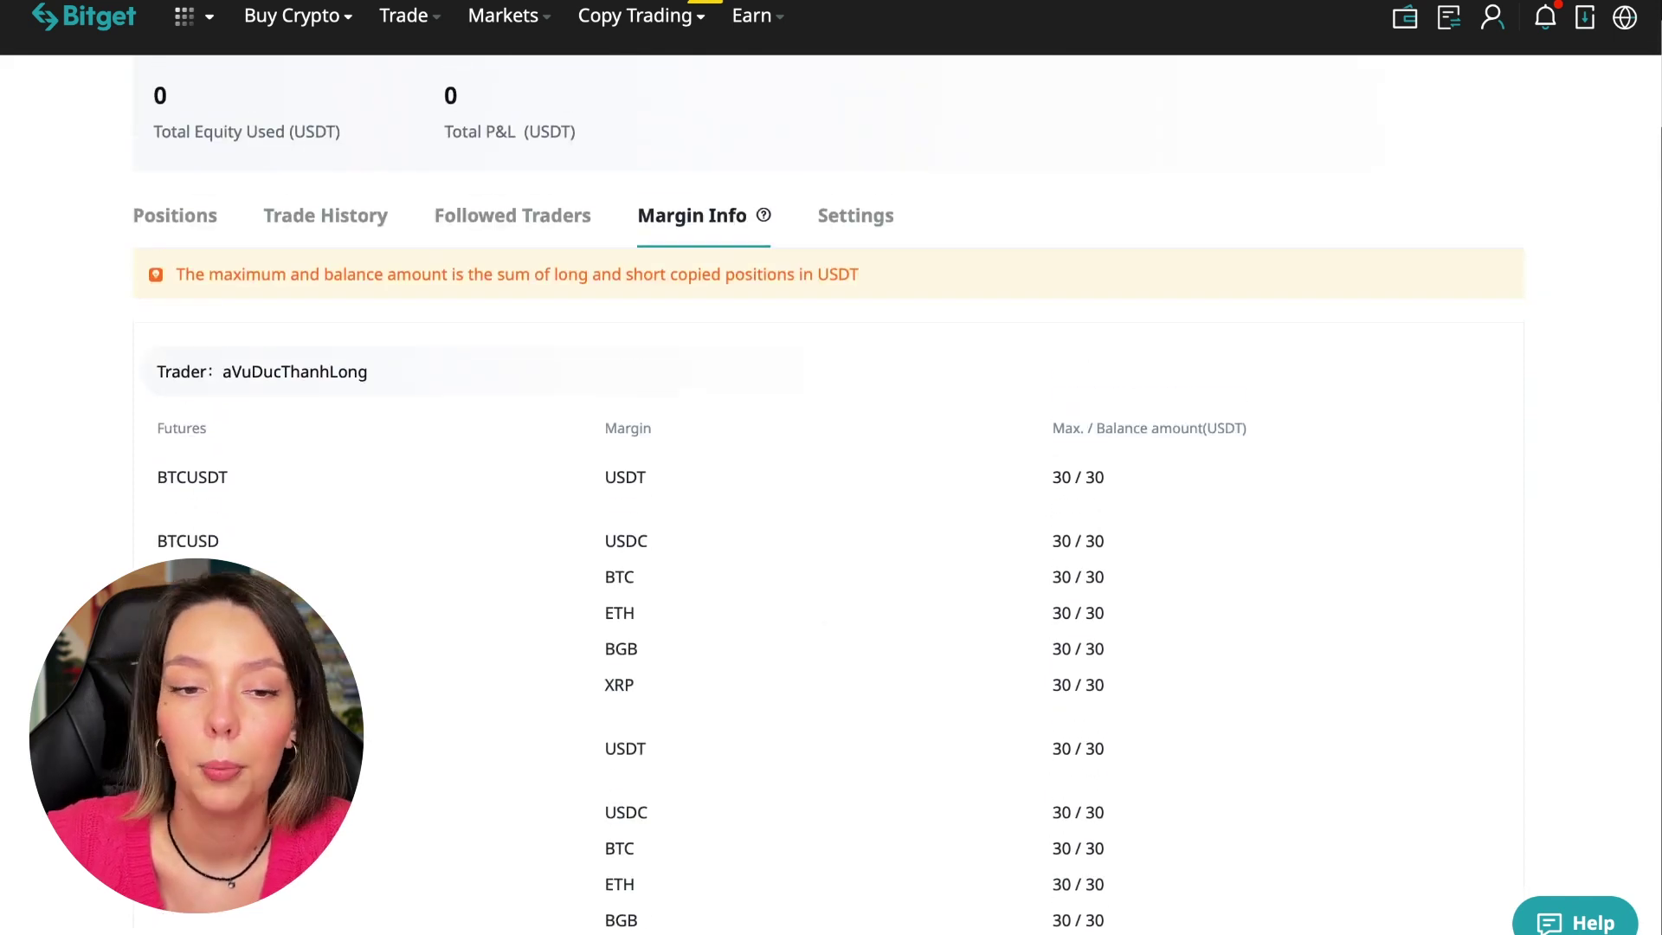
scroll(510, 749, "up", 2)
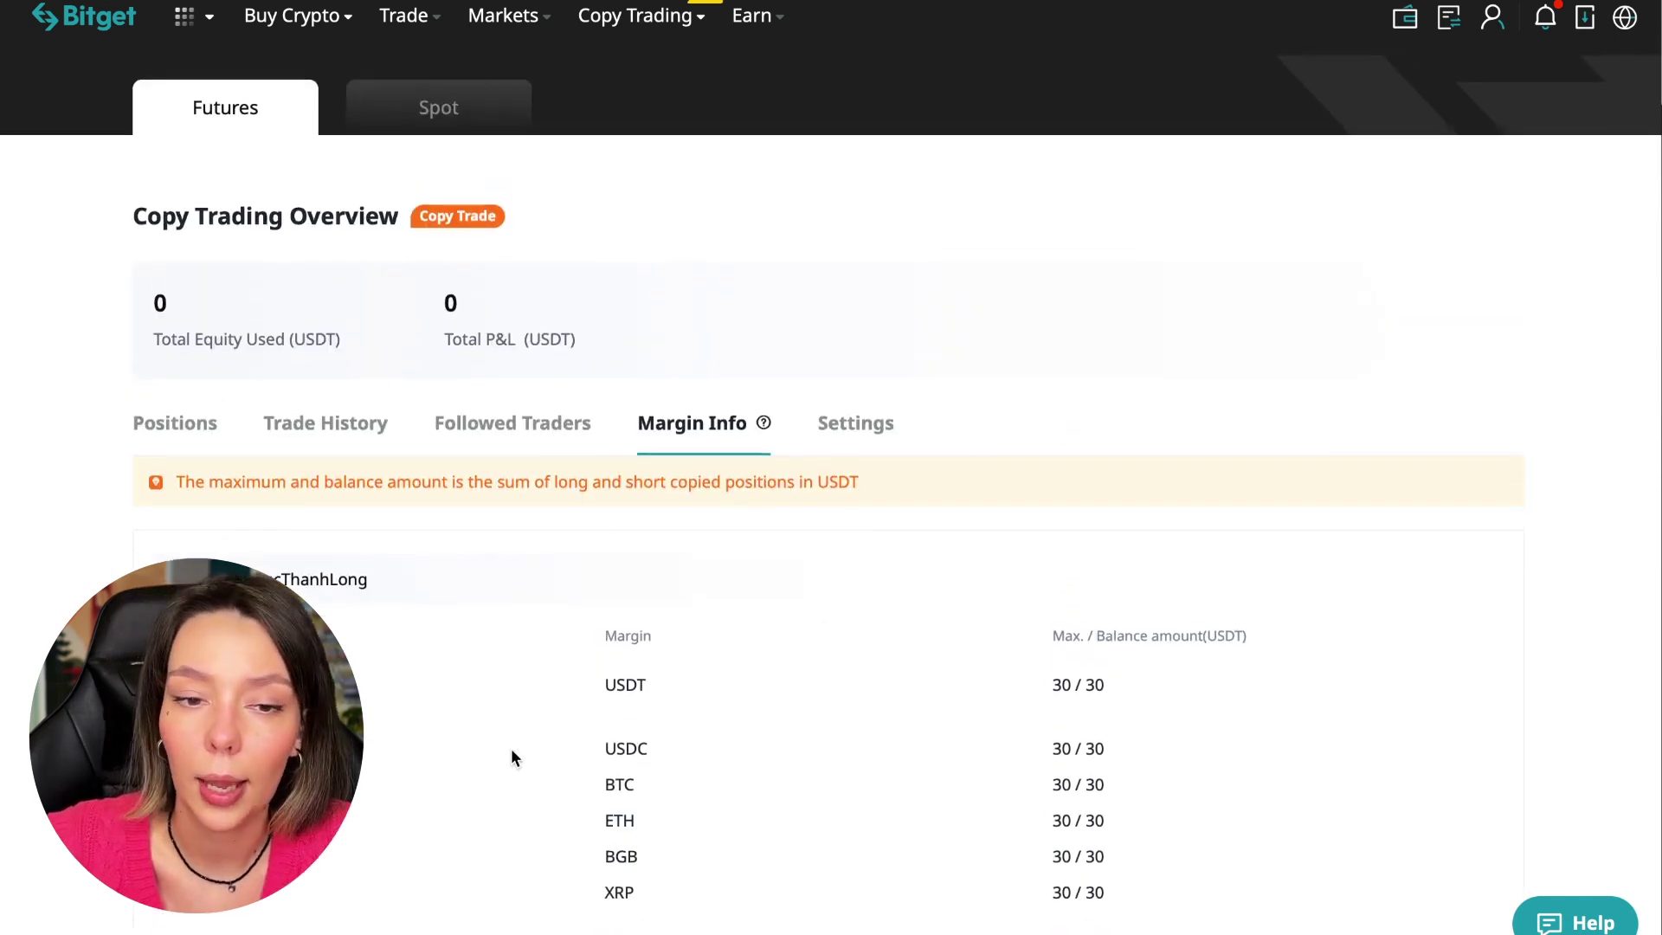
Check the copy-trading Settings, then the Positions list, which shows no copied positions yet.
left_click(882, 442)
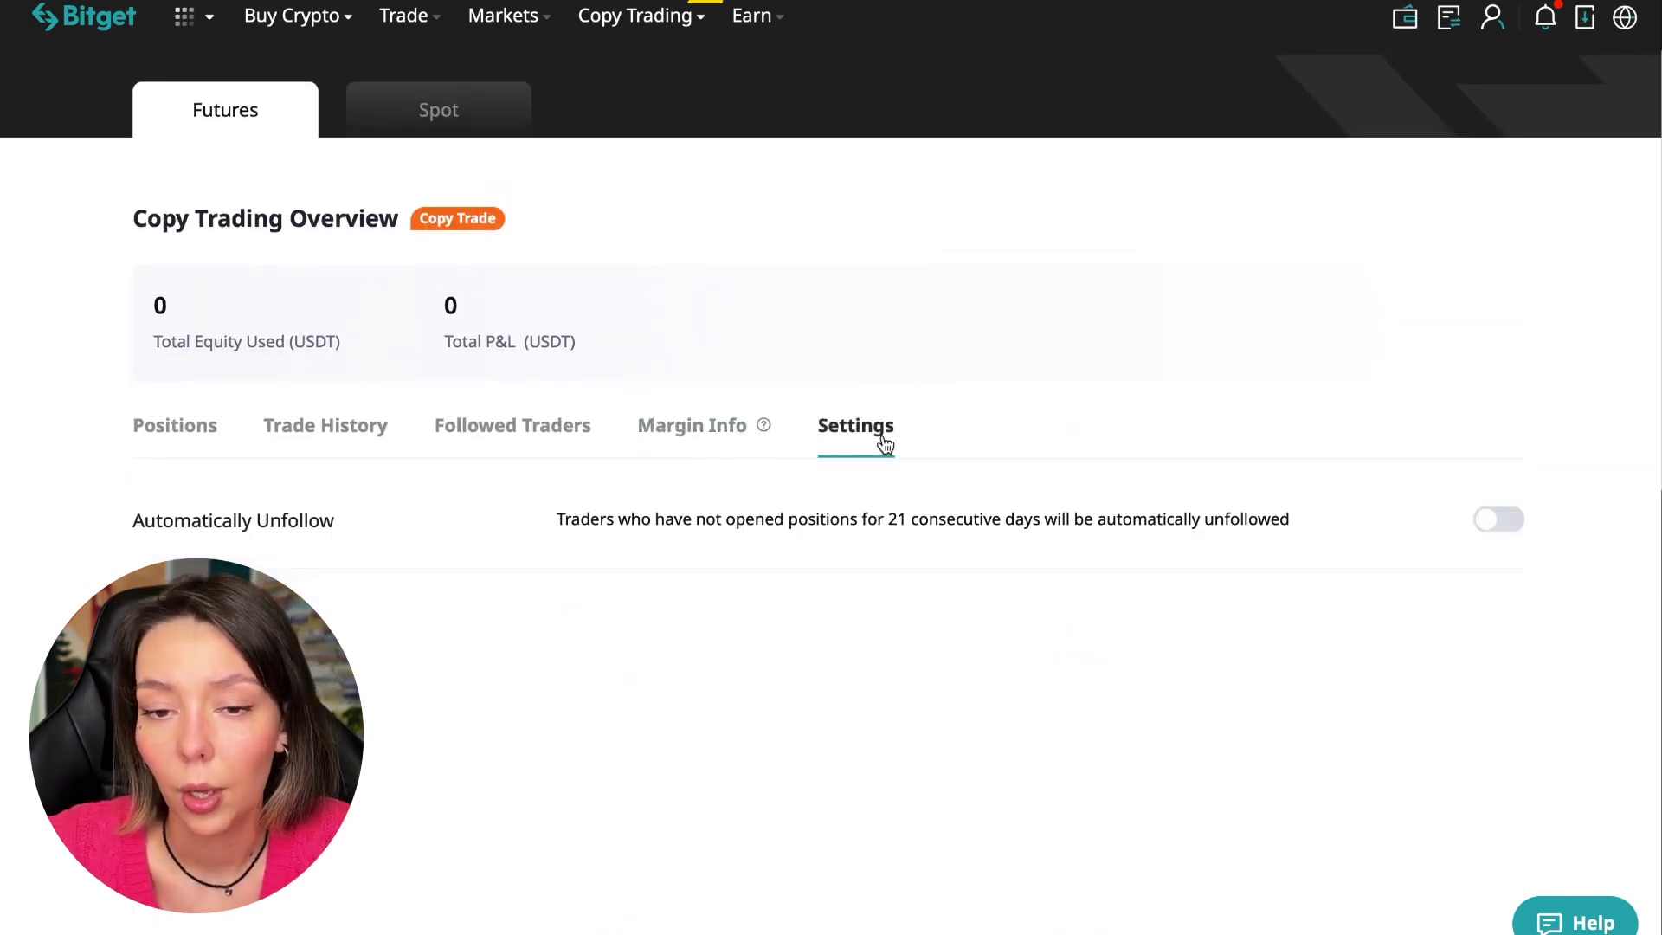
left_click(197, 431)
scroll(727, 539, "up", 2)
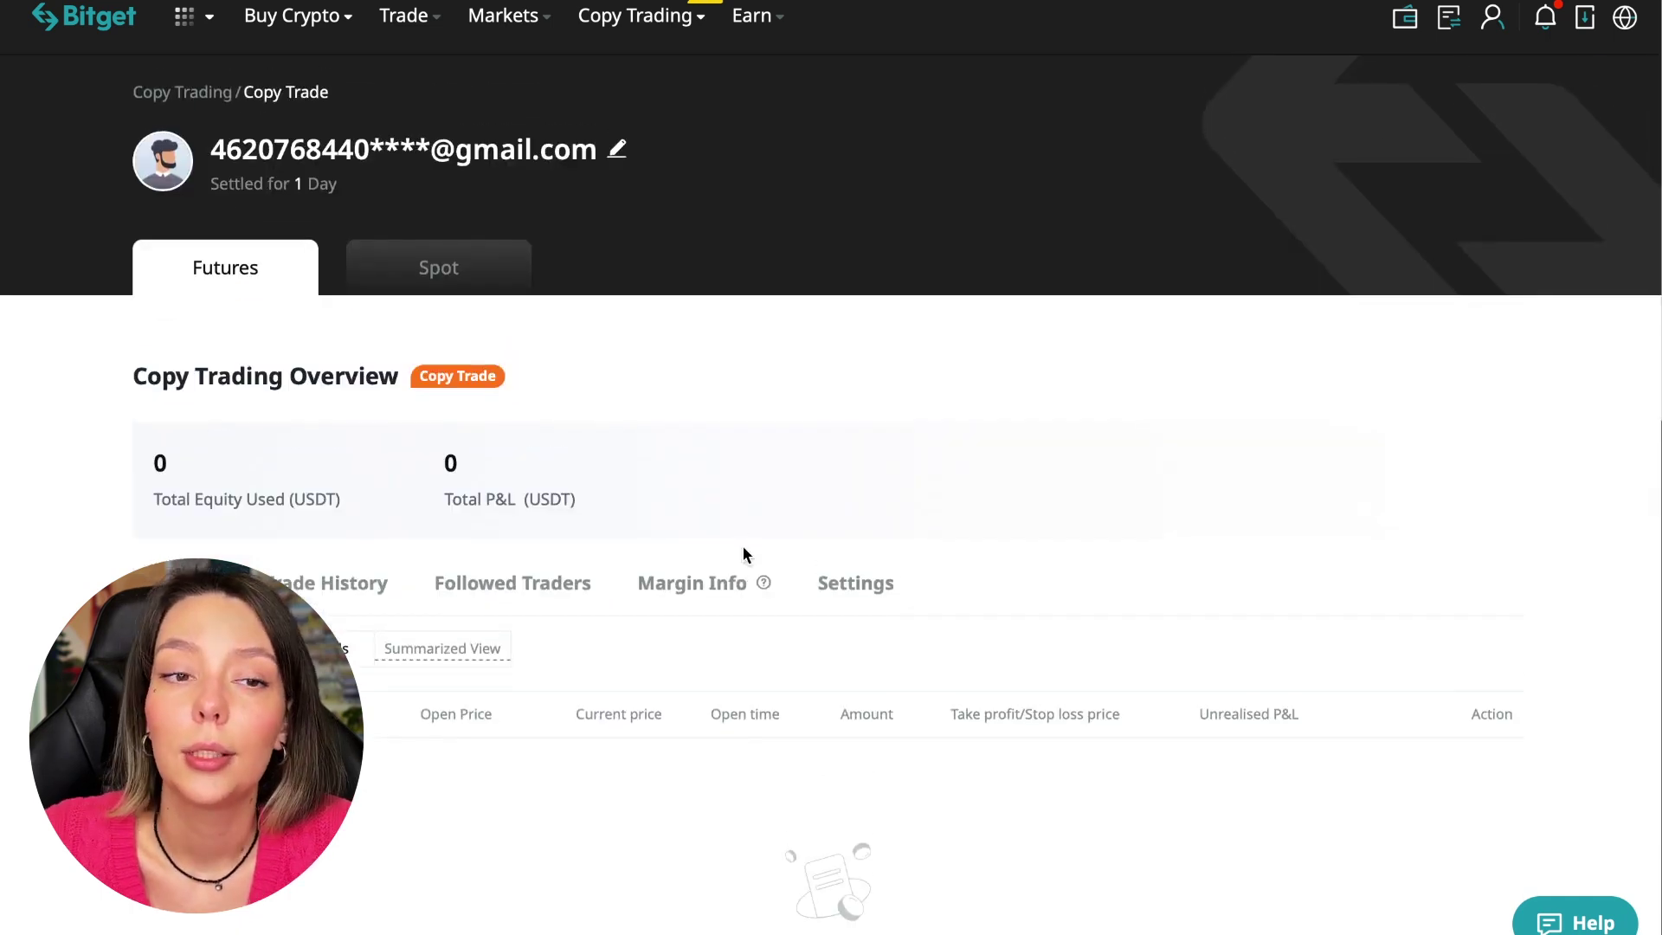